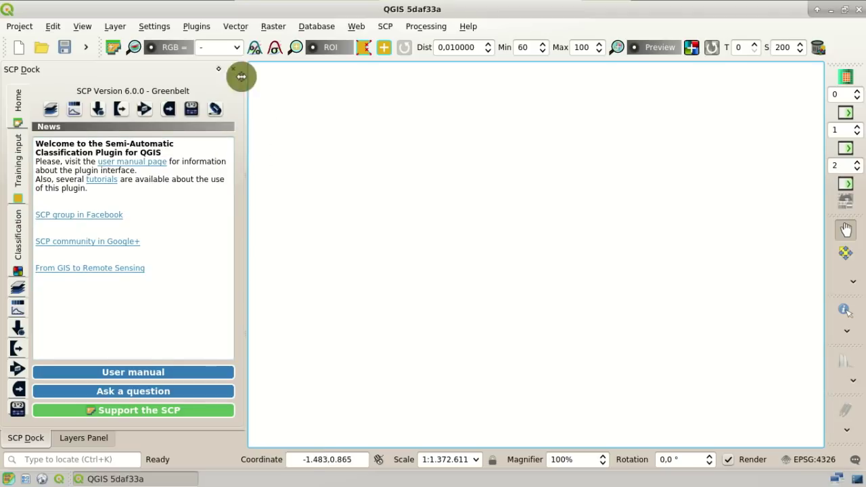
pyautogui.click(203, 30)
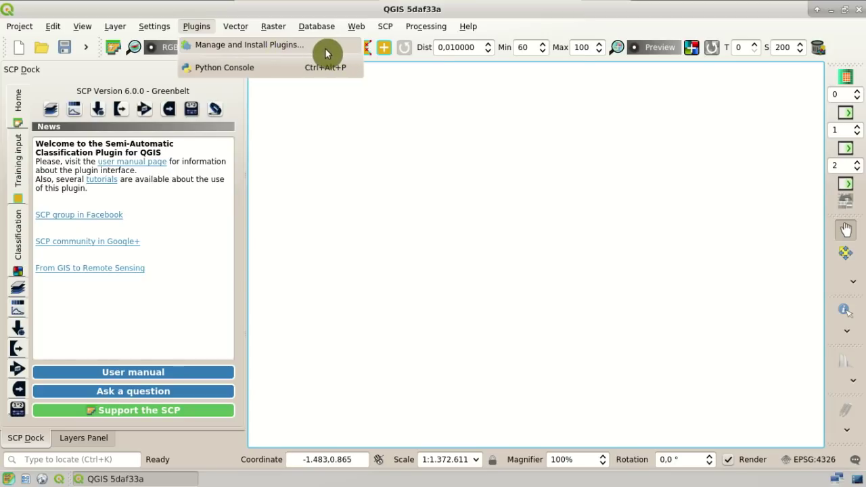
pyautogui.click(278, 128)
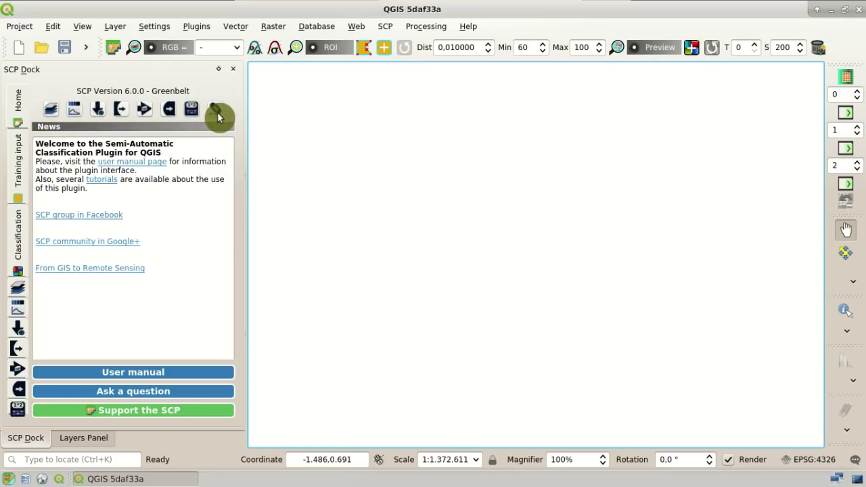
# Step: Look through the Band set, Basic tools, Download products and Preprocessing sections of the Semi-Automatic Classification Plugin, and close its window
pyautogui.click(49, 113)
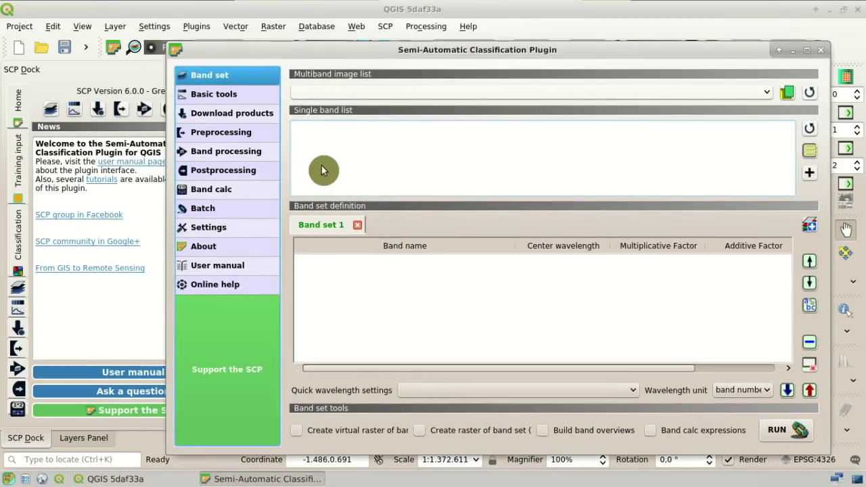
pyautogui.click(252, 96)
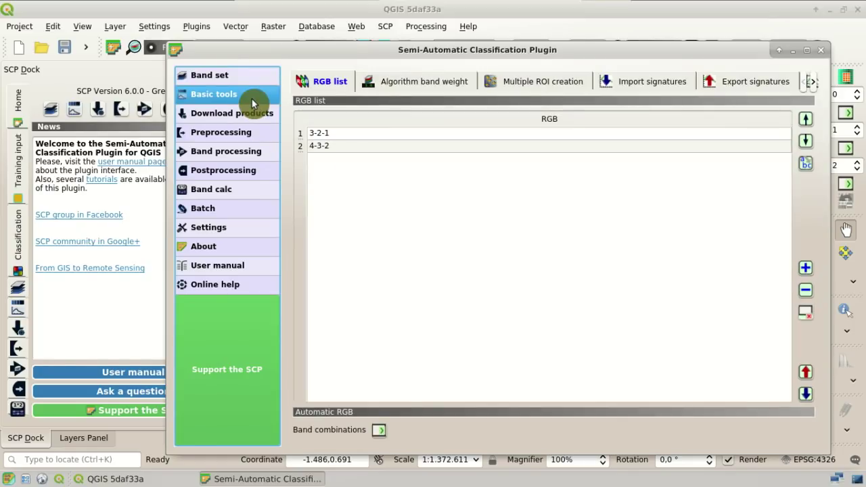
pyautogui.click(248, 115)
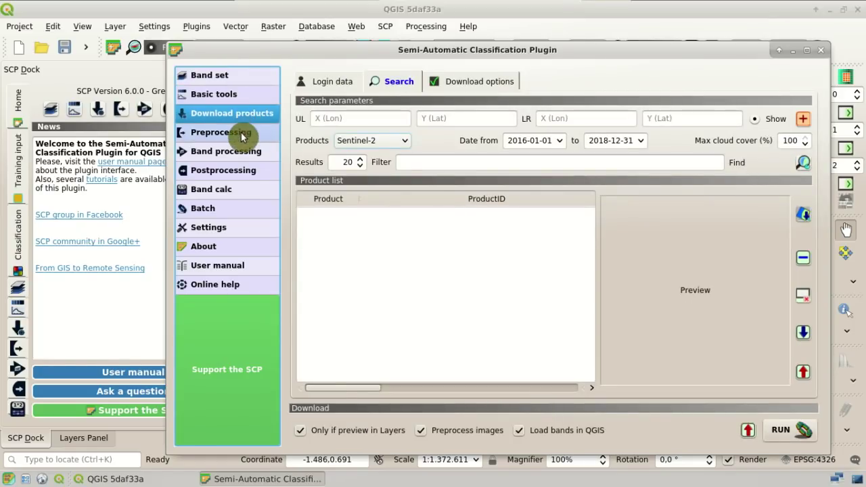
pyautogui.click(242, 135)
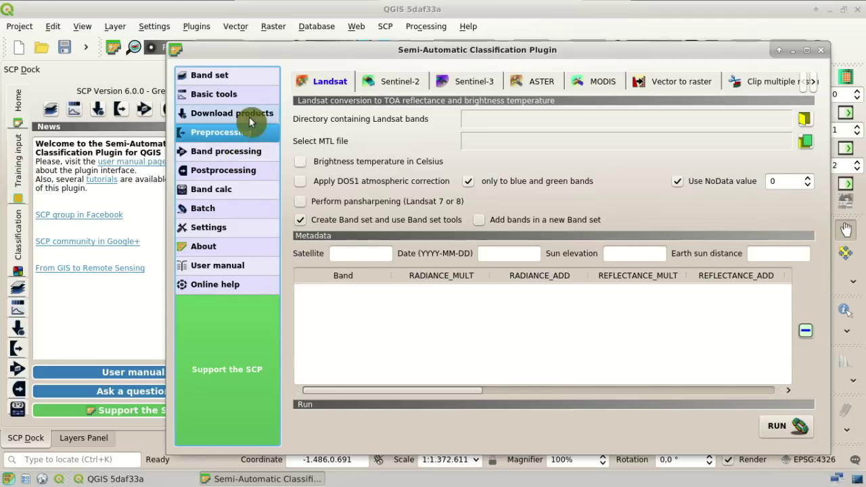
pyautogui.click(231, 78)
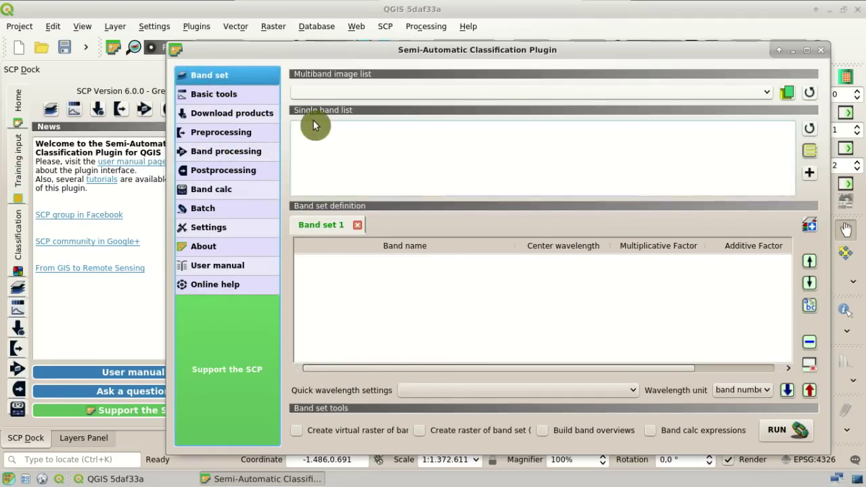
pyautogui.click(821, 53)
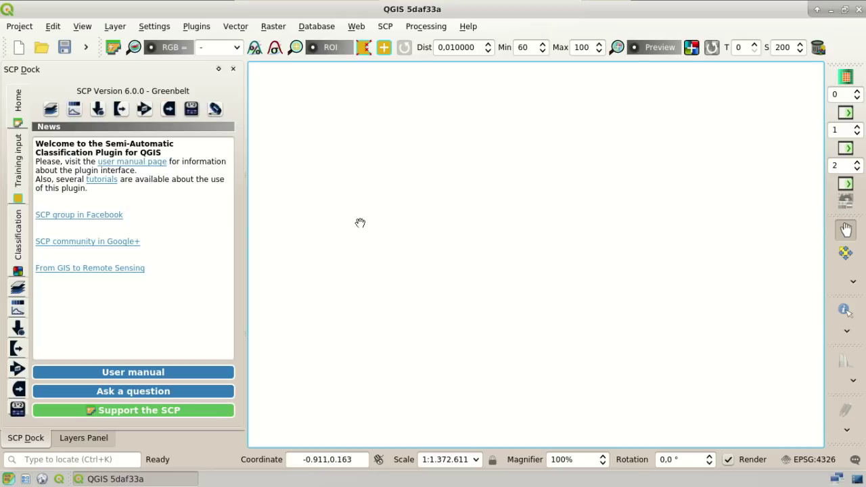
pyautogui.click(385, 27)
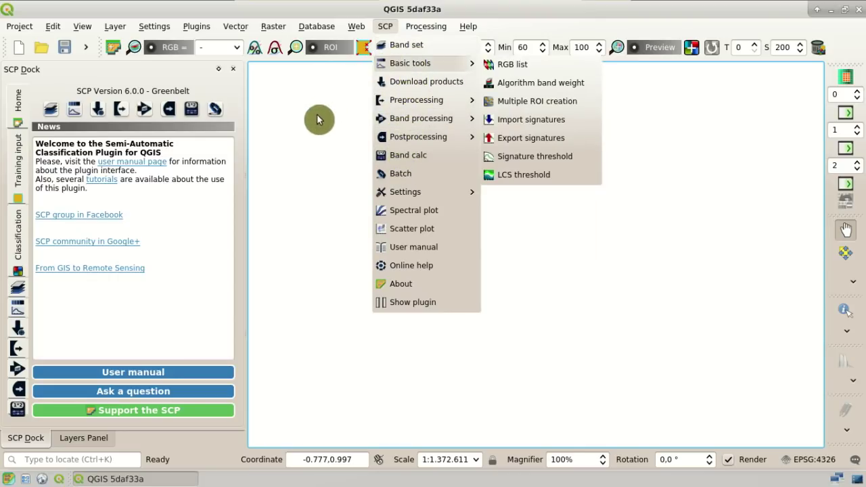
pyautogui.click(309, 133)
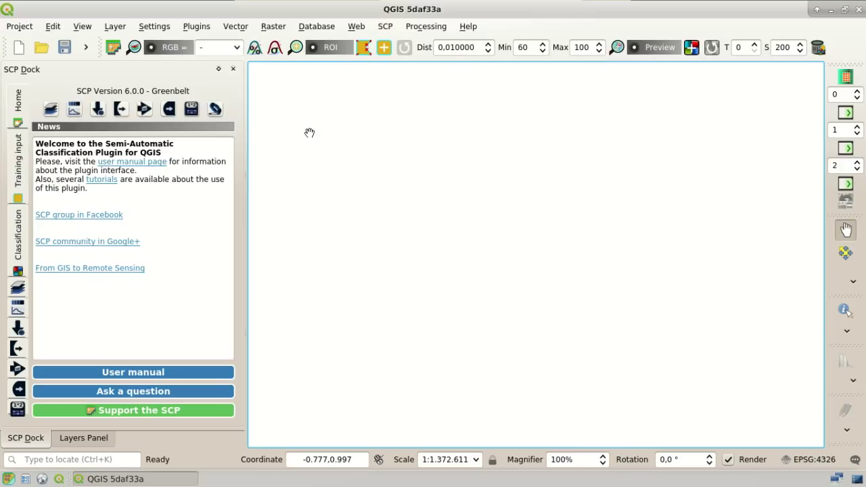
pyautogui.moveTo(122, 76); pyautogui.dragTo(138, 138)
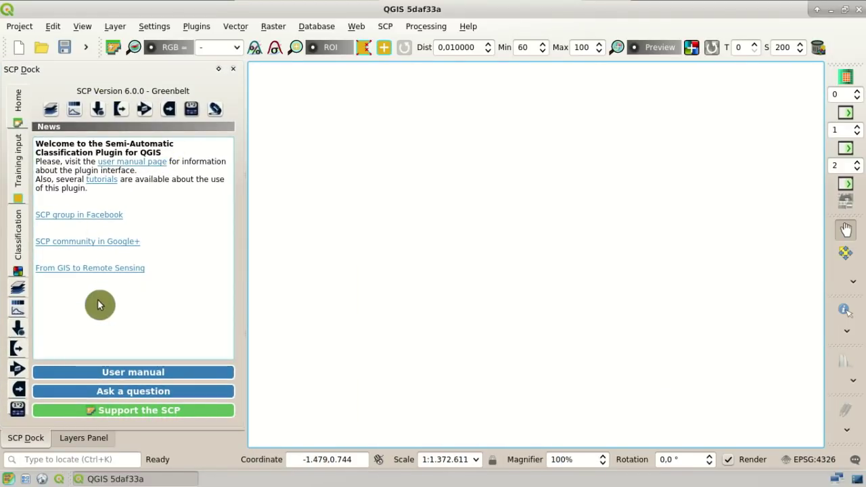
pyautogui.click(86, 437)
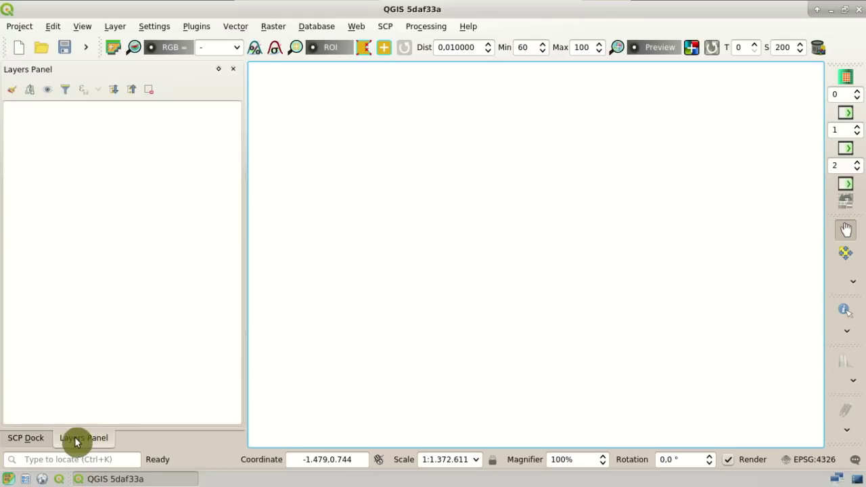
pyautogui.click(31, 440)
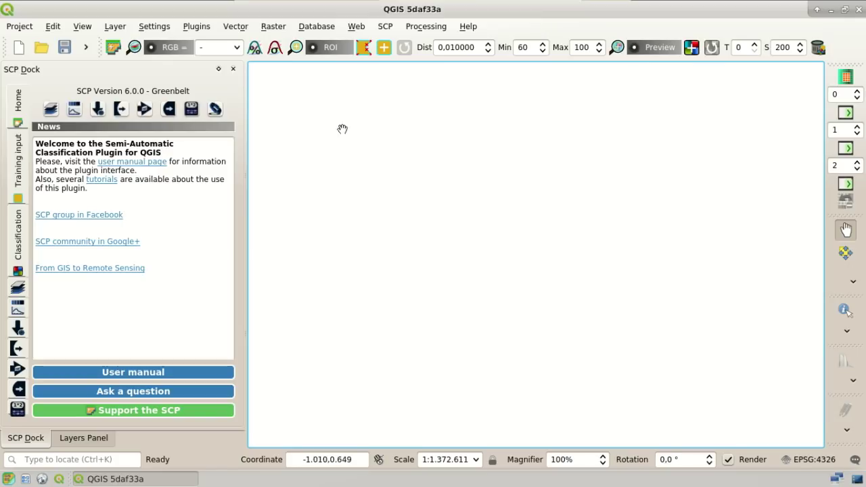
# Step: Open the Download products search of the Semi-Automatic Classification Plugin and reposition its window over the map
pyautogui.click(385, 27)
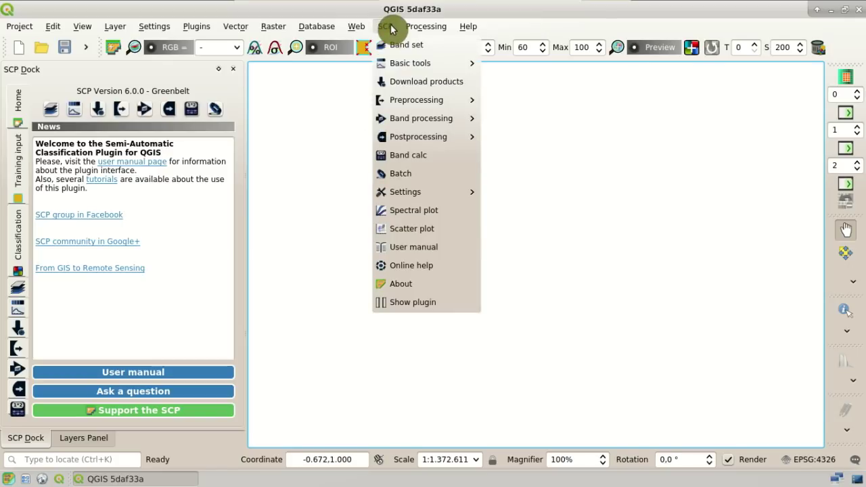
pyautogui.click(461, 89)
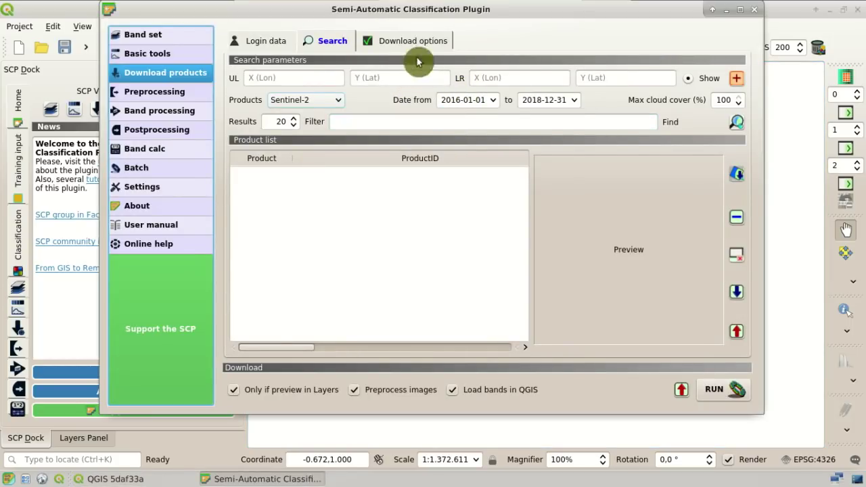
pyautogui.moveTo(401, 17); pyautogui.dragTo(429, 45)
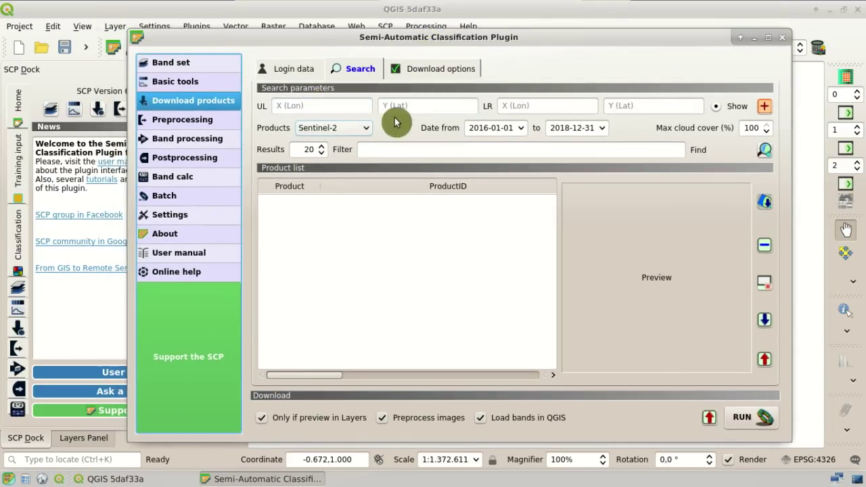
# Step: Define the image search area by drawing a rectangle on the map from about -0.61, 0.56 to 0.21, -0.23
pyautogui.click(315, 108)
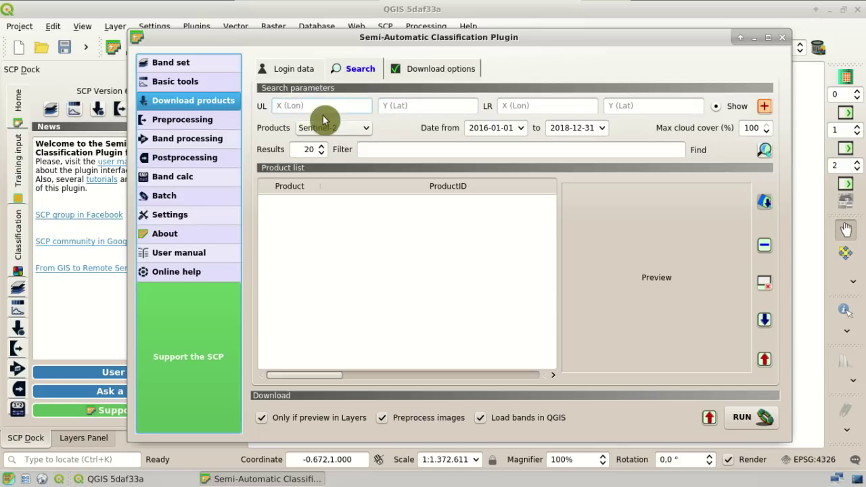
pyautogui.click(765, 112)
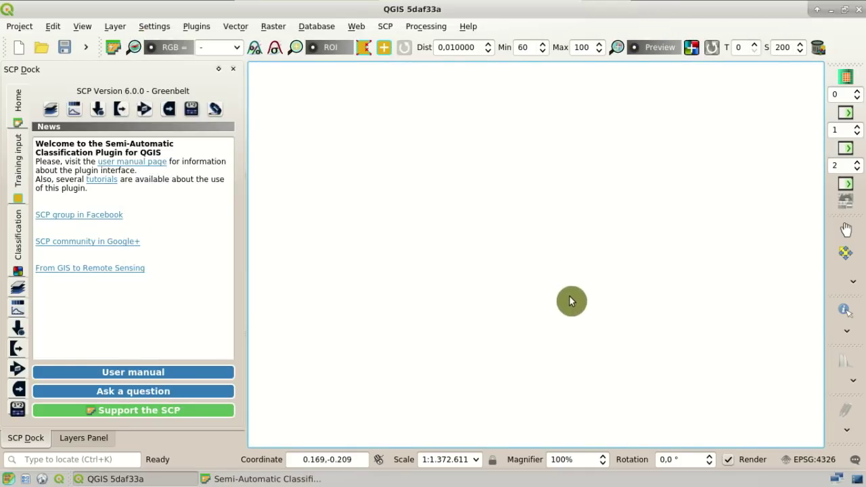
pyautogui.rightClick(575, 300)
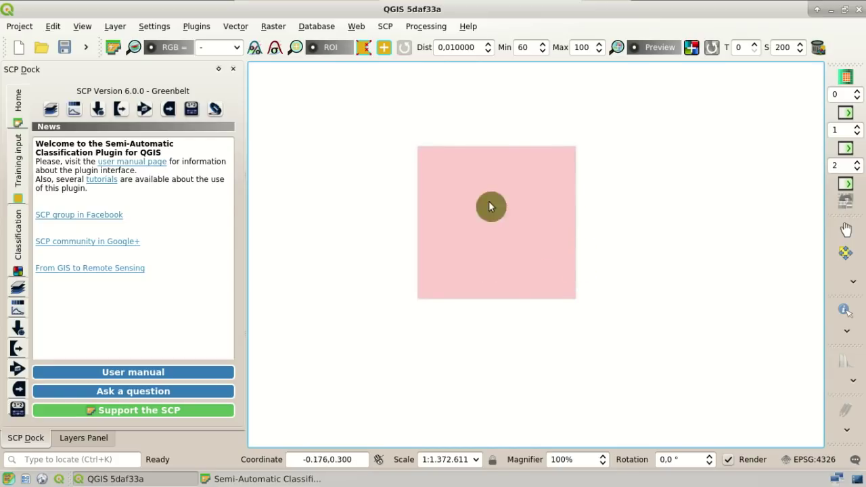
pyautogui.click(297, 480)
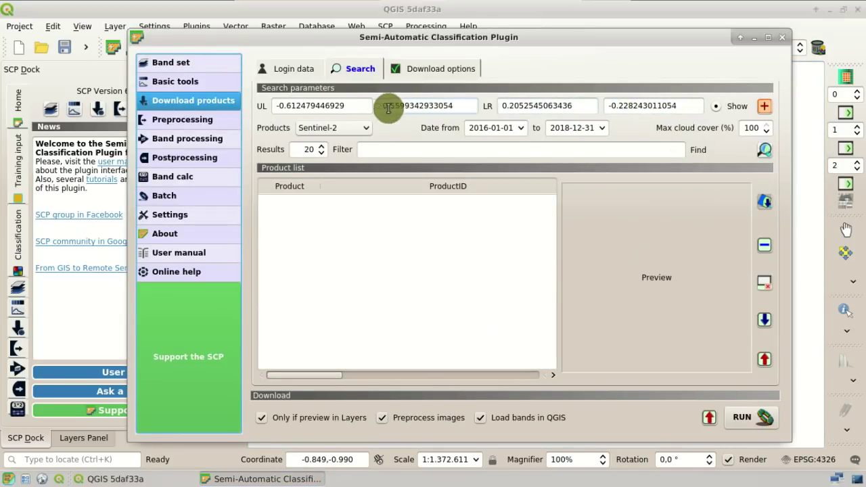
# Step: Clear the upper-left and lower-right coordinates of the search area
pyautogui.moveTo(349, 105); pyautogui.dragTo(263, 106)
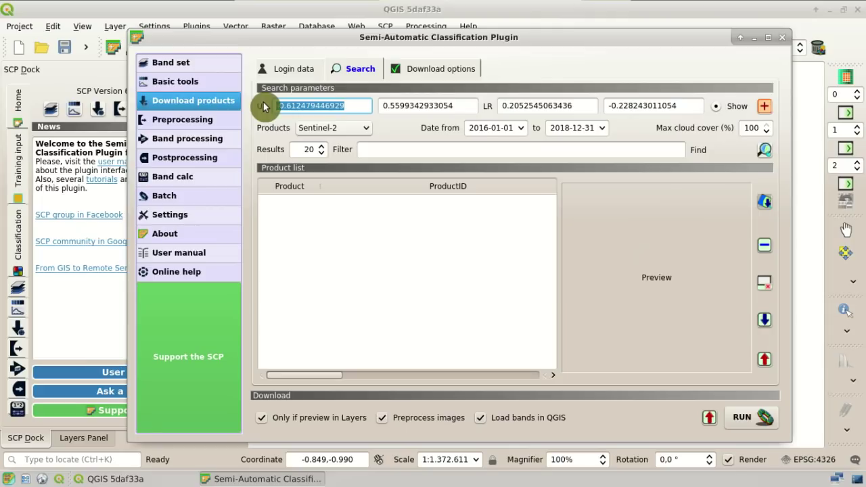
pyautogui.press('BackSpace')
pyautogui.moveTo(468, 106); pyautogui.dragTo(370, 106)
pyautogui.press('BackSpace')
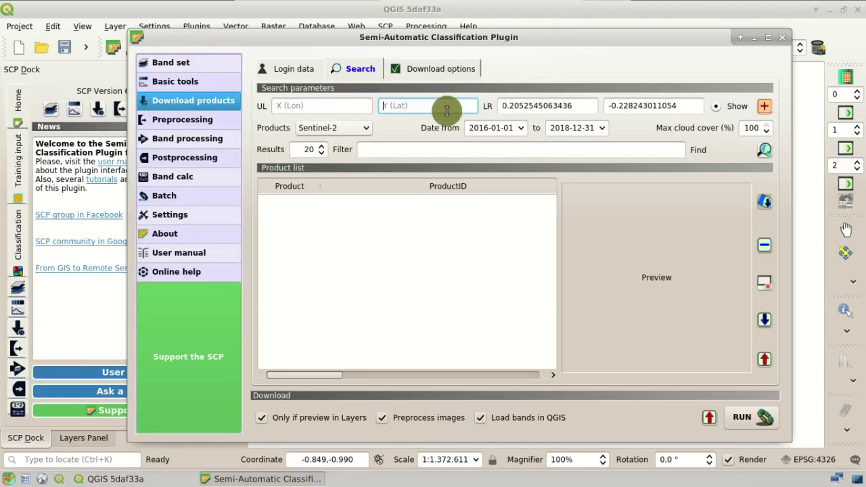
pyautogui.moveTo(570, 105); pyautogui.dragTo(508, 106)
pyautogui.press('BackSpace')
pyautogui.moveTo(659, 113); pyautogui.dragTo(599, 106)
pyautogui.press('BackSpace')
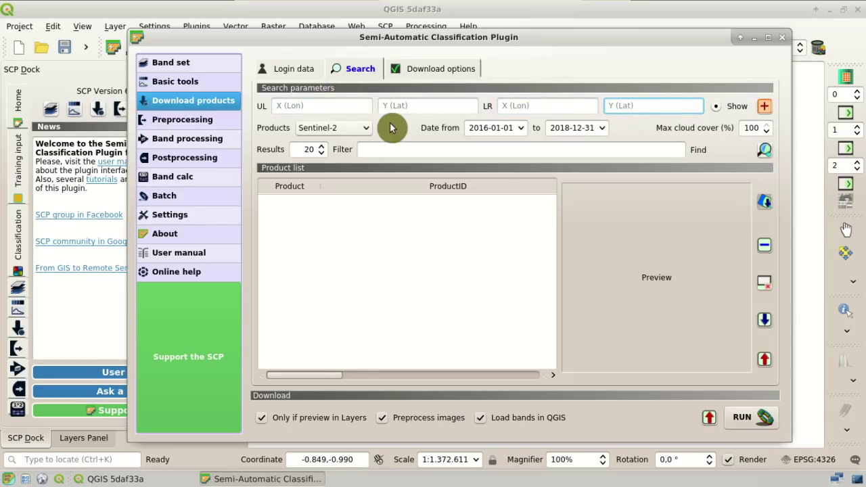
# Step: Set the search area's upper-left corner to -77, 39 and its lower-right corner to -76.9, 38.9
pyautogui.click(358, 105)
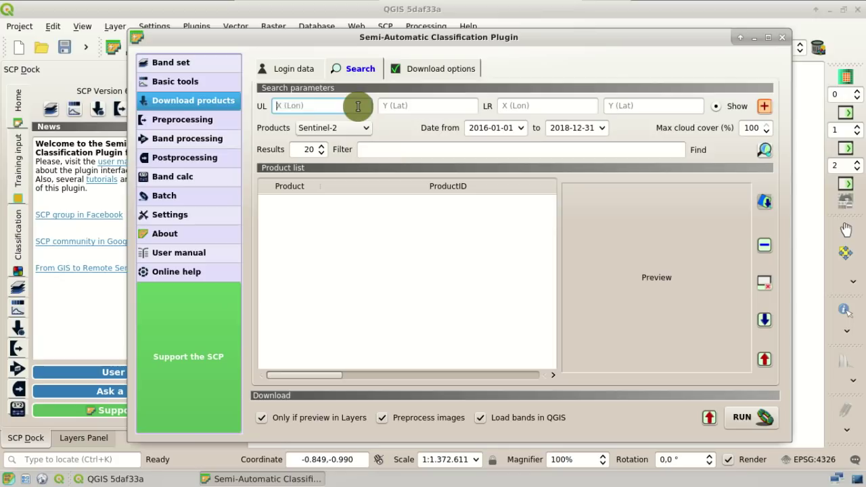
pyautogui.click(399, 106)
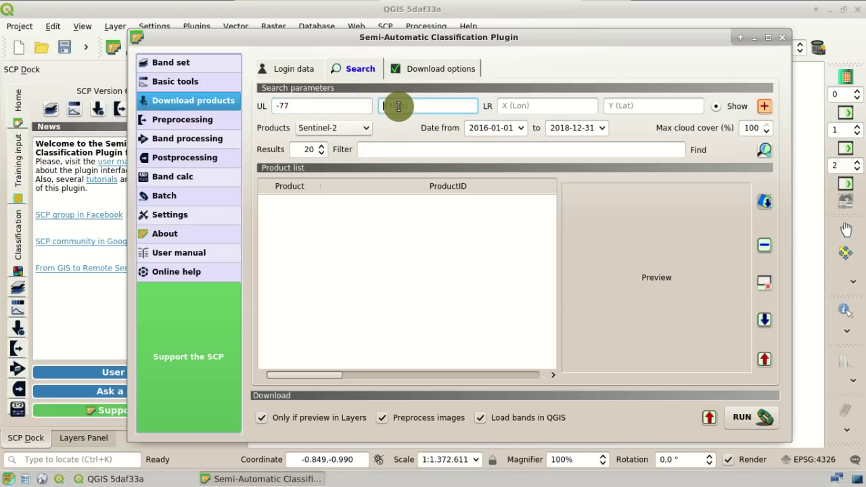
pyautogui.write('39')
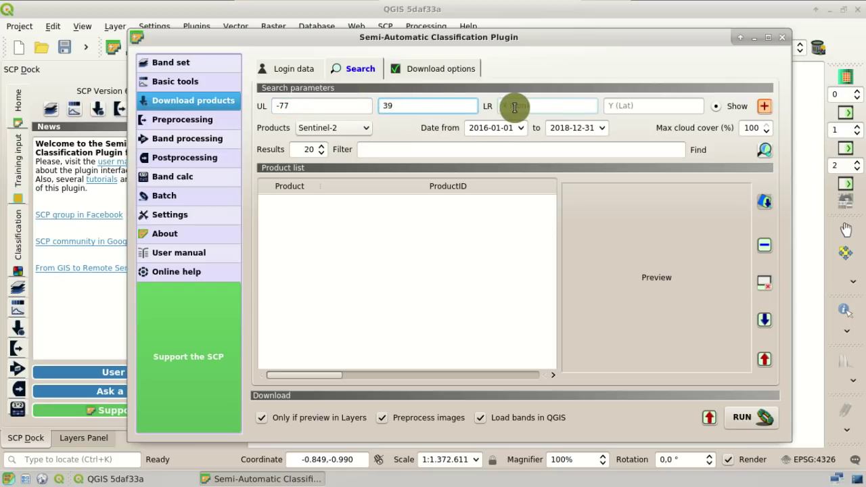
pyautogui.click(533, 106)
pyautogui.write('-76.9')
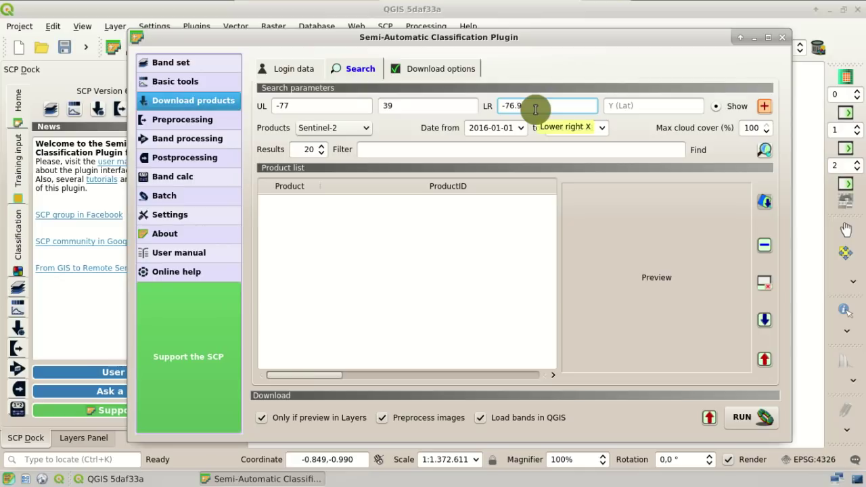
pyautogui.click(634, 105)
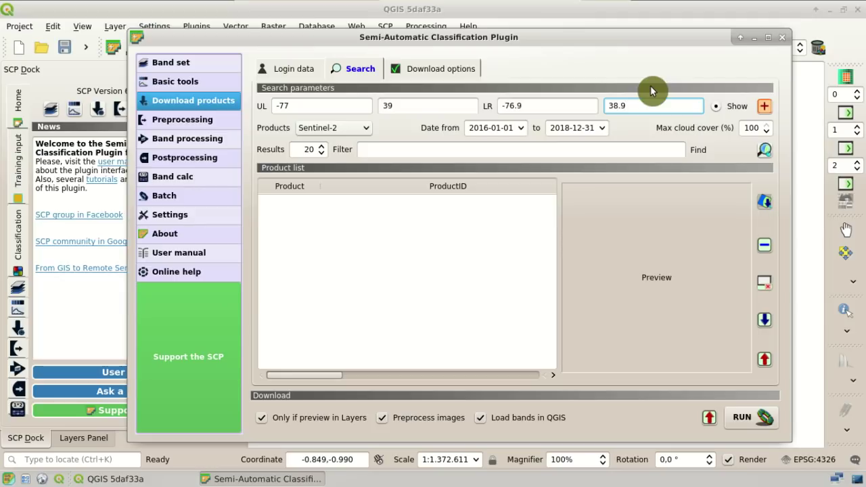
# Step: Review the satellite products offered for download and the login data required by the download services
pyautogui.click(366, 133)
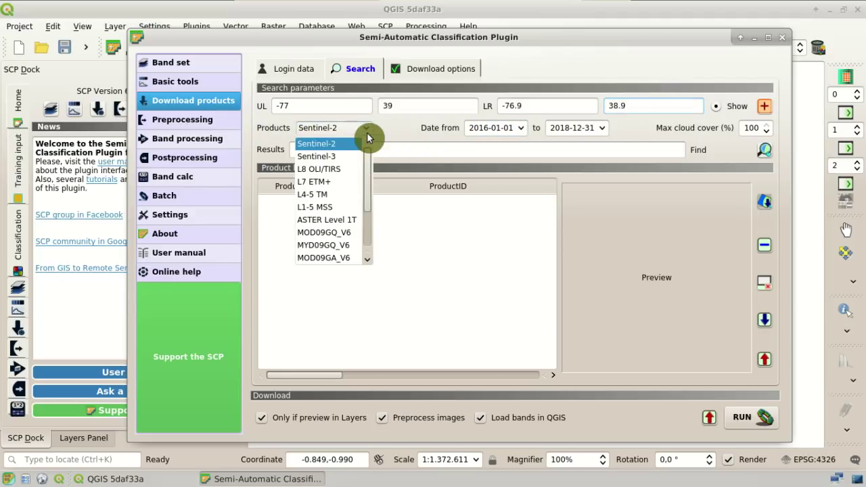
pyautogui.moveTo(368, 173); pyautogui.dragTo(359, 145)
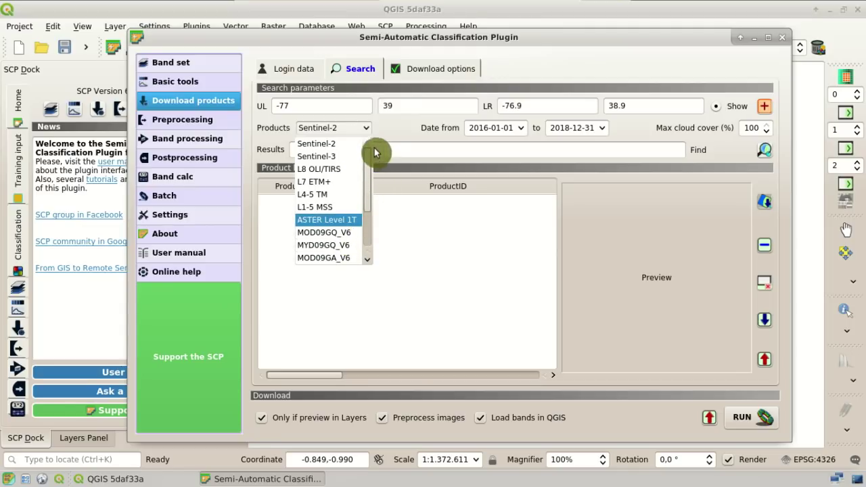
pyautogui.click(302, 69)
pyautogui.click(302, 70)
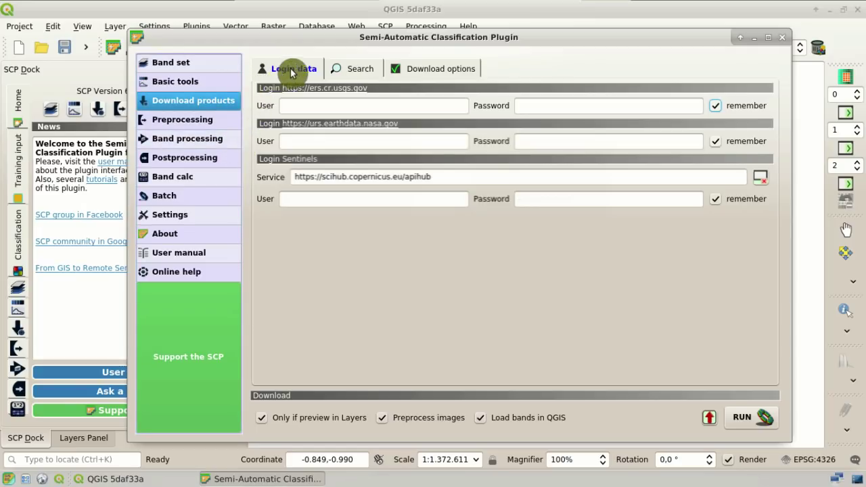
pyautogui.click(344, 68)
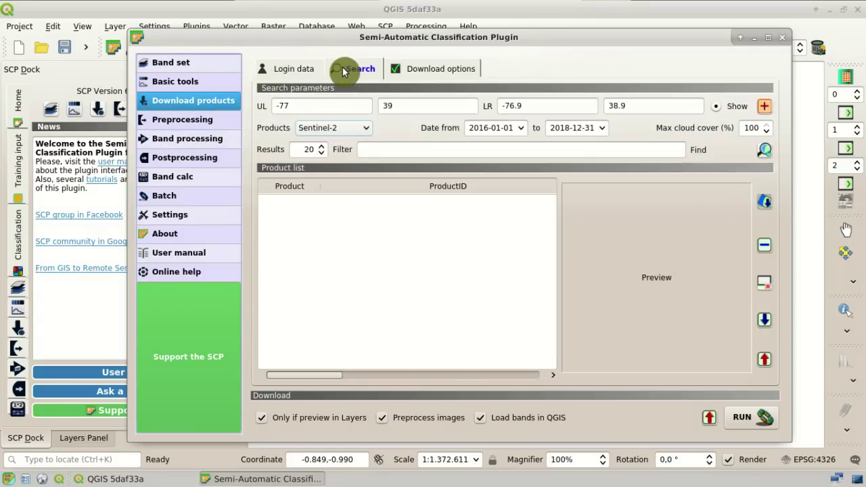
# Step: Set the search product to L8 OLI/TIRS and the date range from 2017-04-16 to 2017-04-16
pyautogui.click(367, 129)
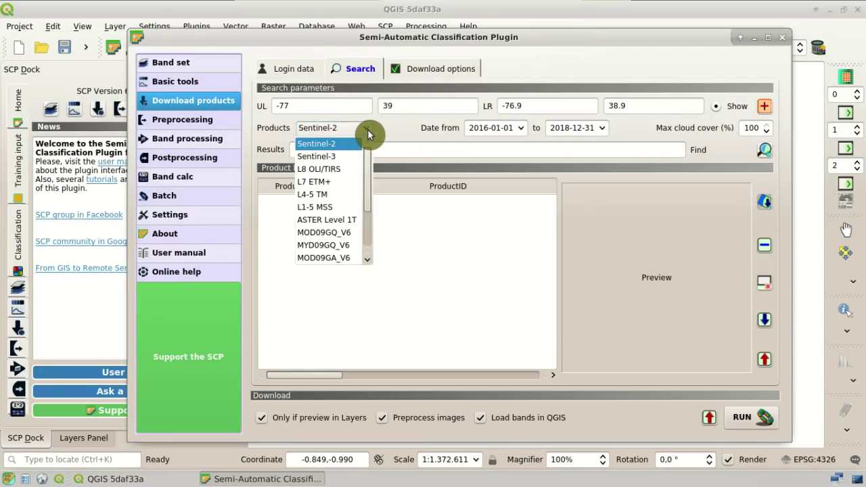
pyautogui.click(353, 170)
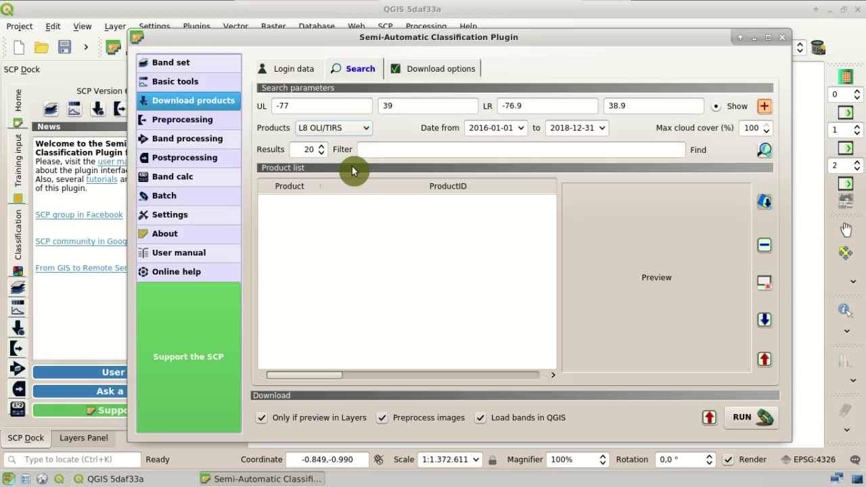
pyautogui.click(520, 128)
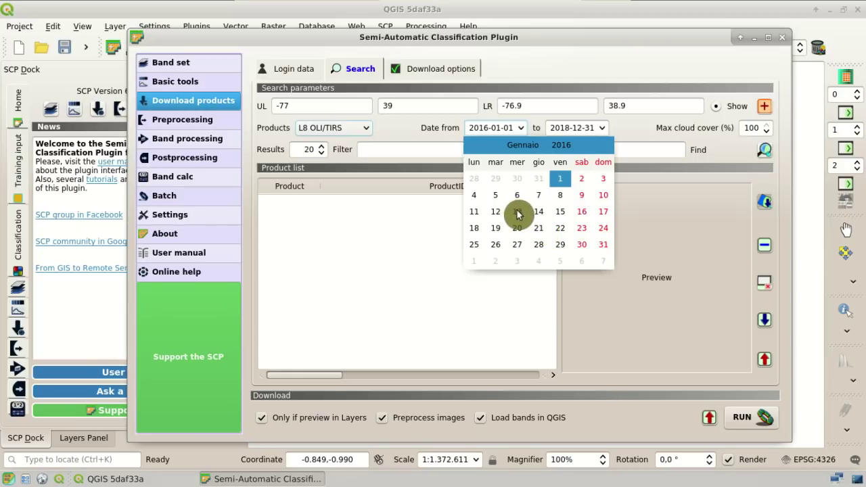
pyautogui.click(449, 129)
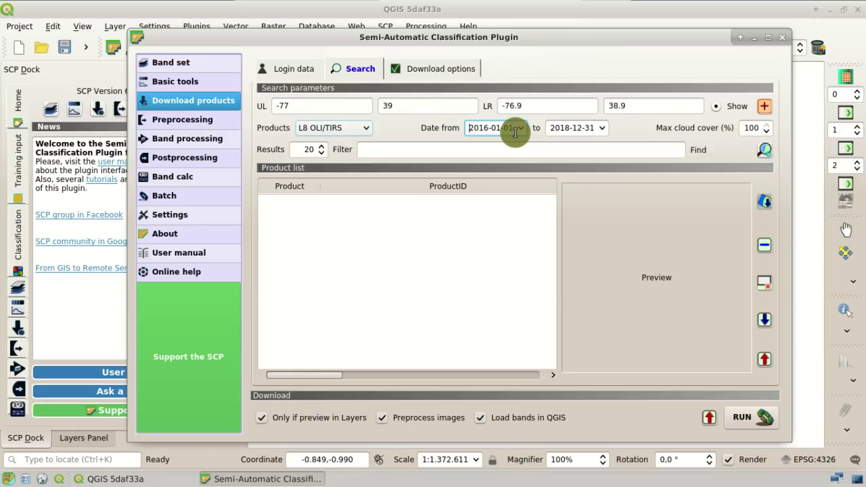
pyautogui.click(484, 129)
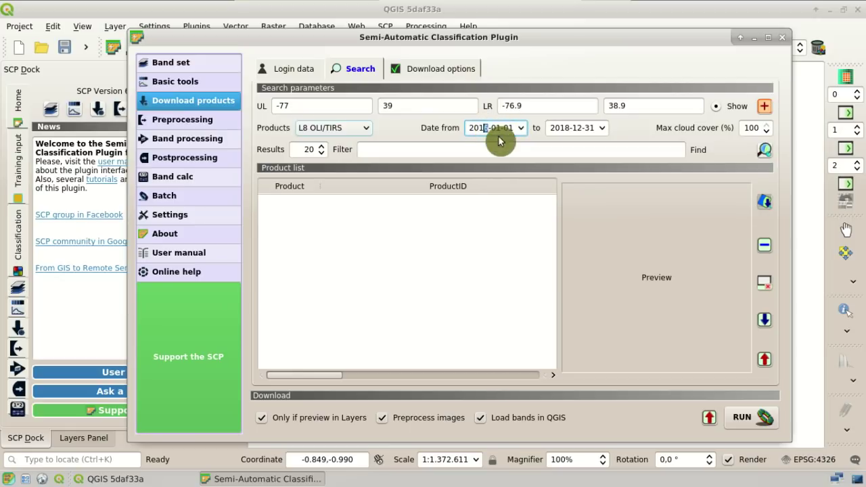
pyautogui.write('7-04-16')
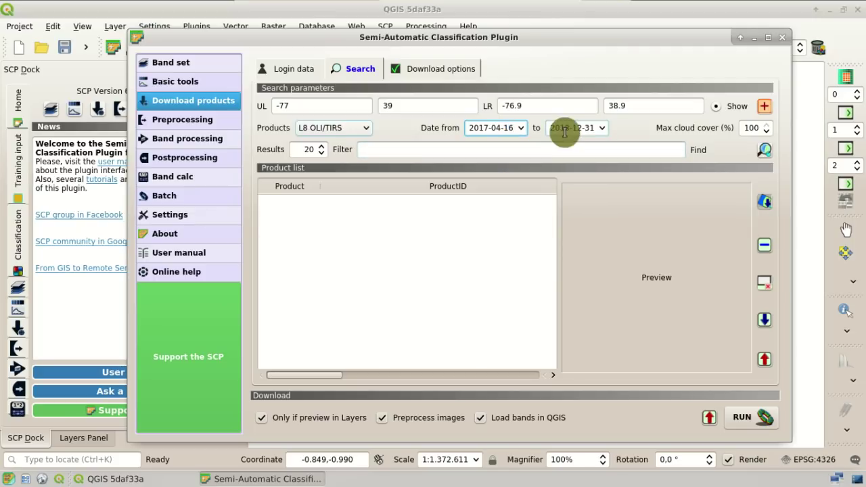
pyautogui.click(565, 129)
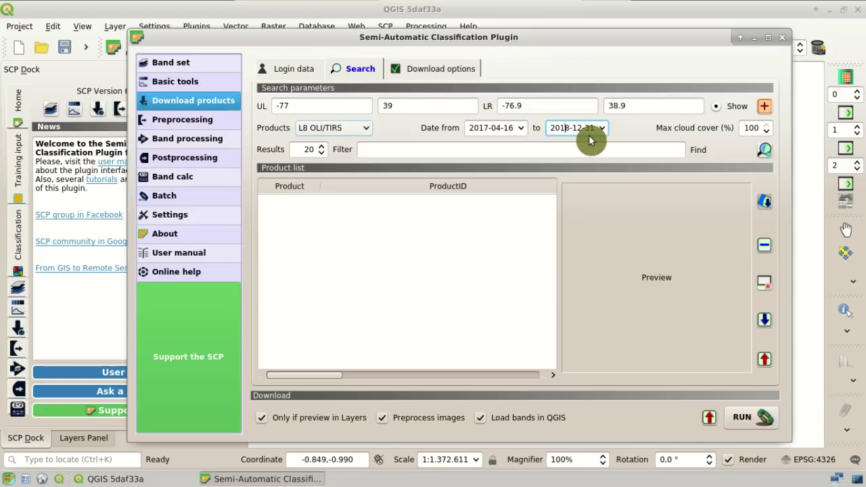
pyautogui.write('2017-04')
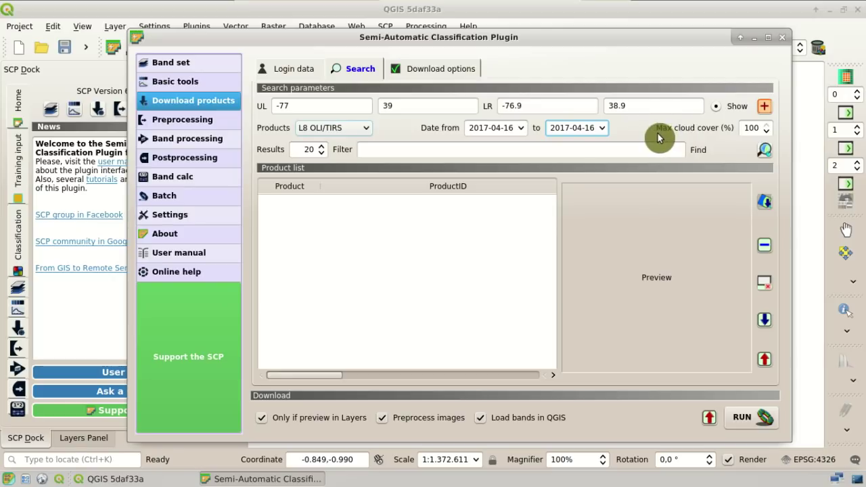
# Step: Find the matching products and review the result's product ID, acquisition date, cloud cover, path and row
pyautogui.doubleClick(309, 150)
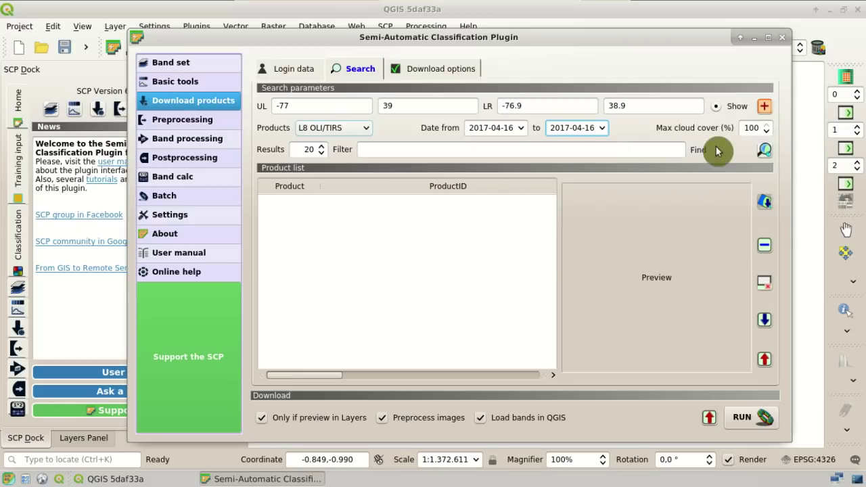
pyautogui.click(766, 151)
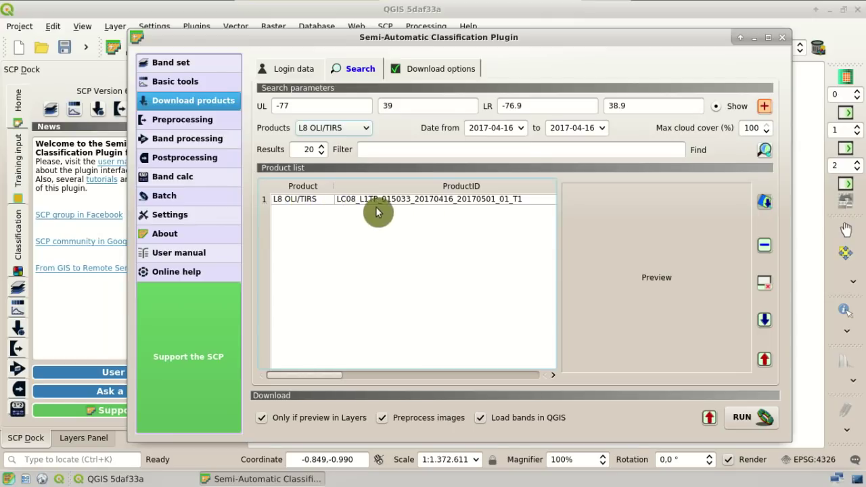
pyautogui.click(462, 202)
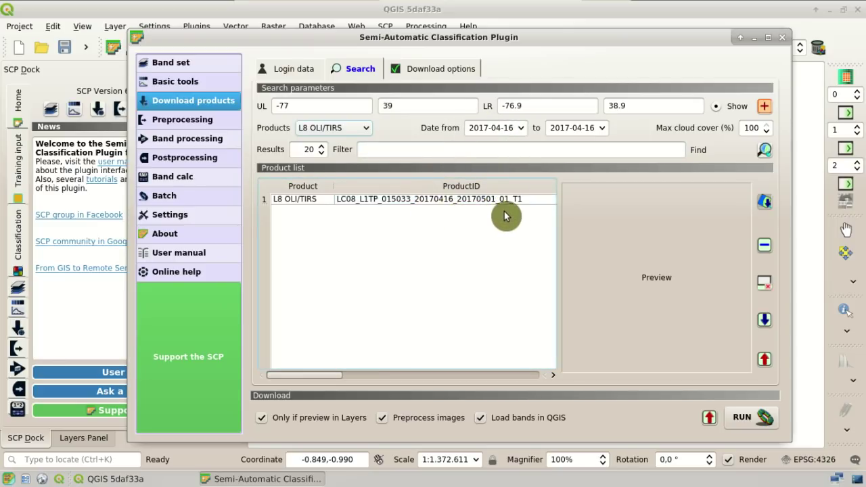
pyautogui.click(459, 203)
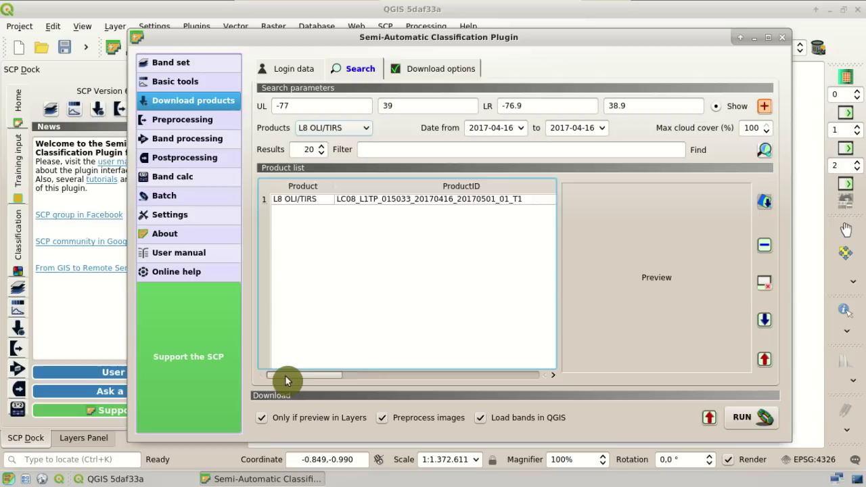
pyautogui.moveTo(286, 378); pyautogui.dragTo(311, 376)
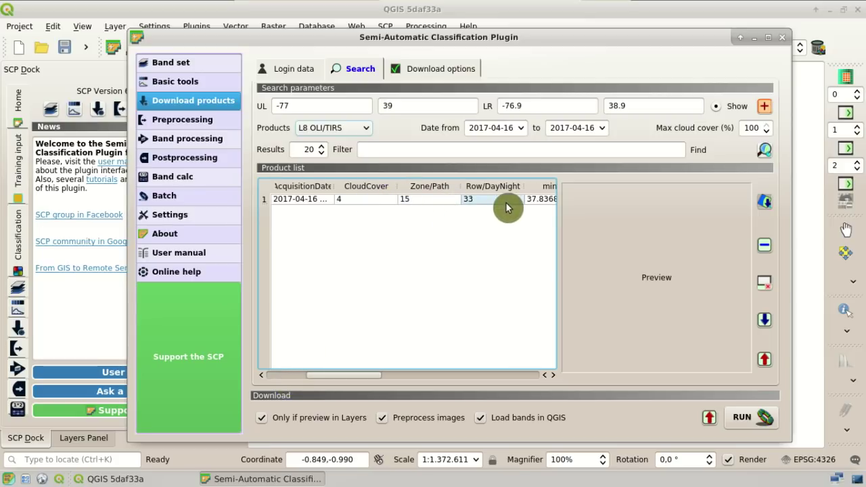
pyautogui.moveTo(370, 379); pyautogui.dragTo(314, 387)
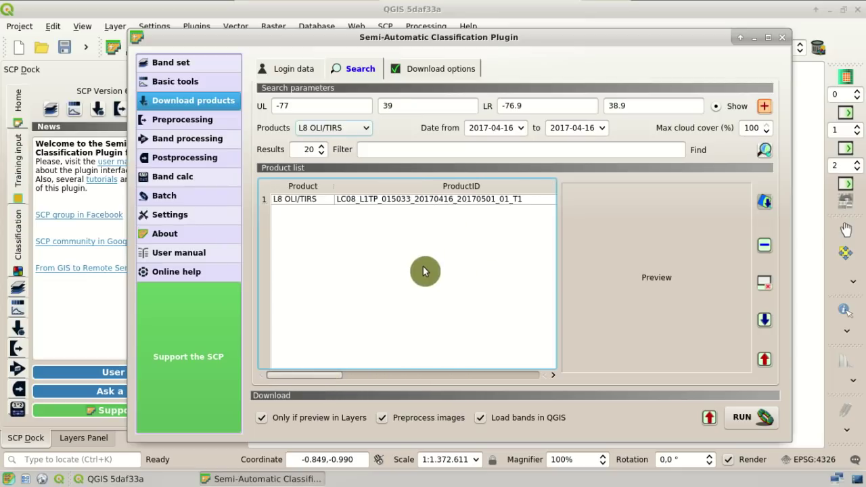
# Step: Preview the product LC08_L1TP_015033_20170416_20170501_01_T1, add its preview image to the map and show the layer list
pyautogui.click(428, 201)
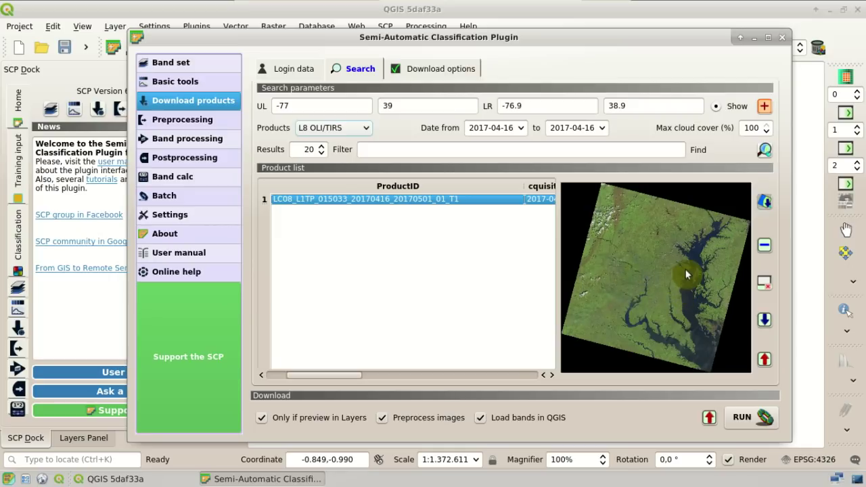
pyautogui.click(768, 203)
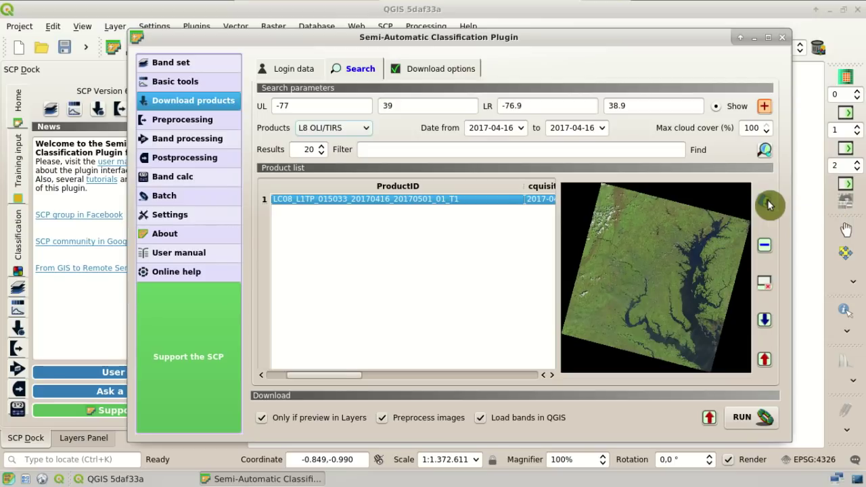
pyautogui.click(786, 40)
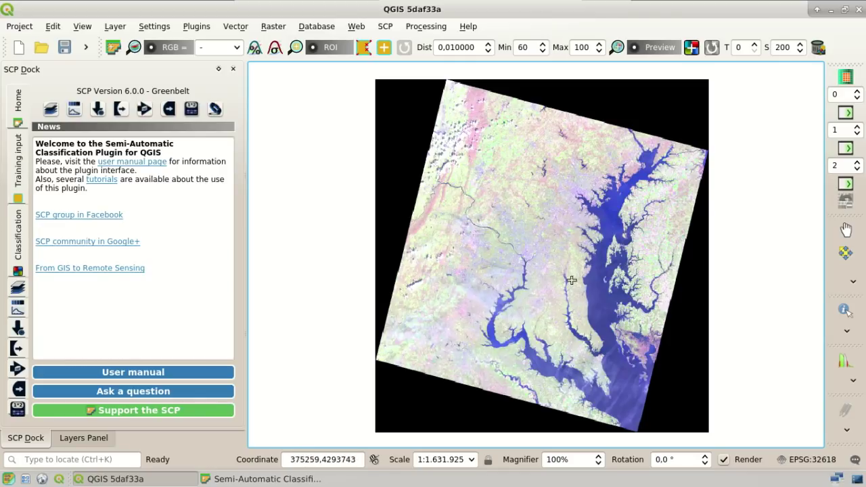
pyautogui.click(85, 439)
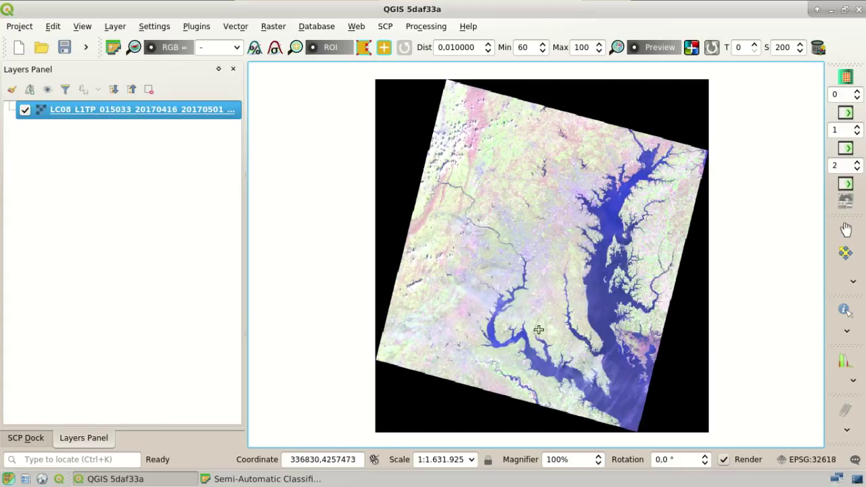
# Step: Exclude Landsat bands 1, 8, 9, 10 and 11 from the download options
pyautogui.click(309, 479)
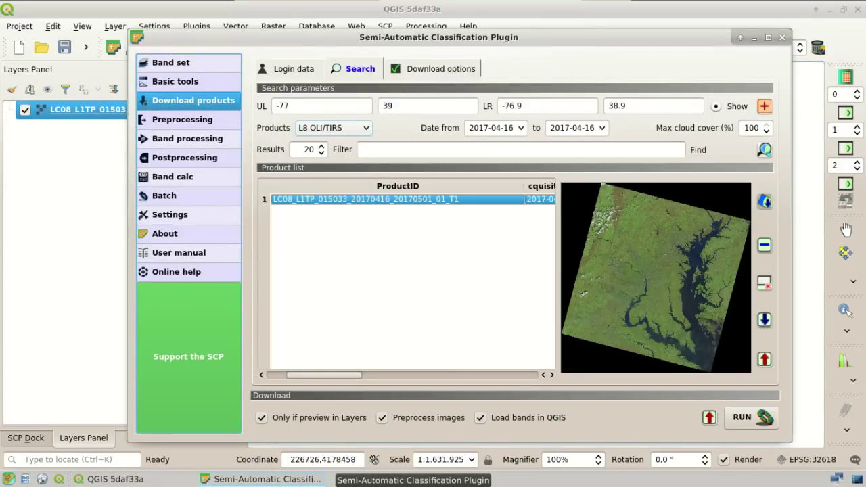
pyautogui.click(445, 72)
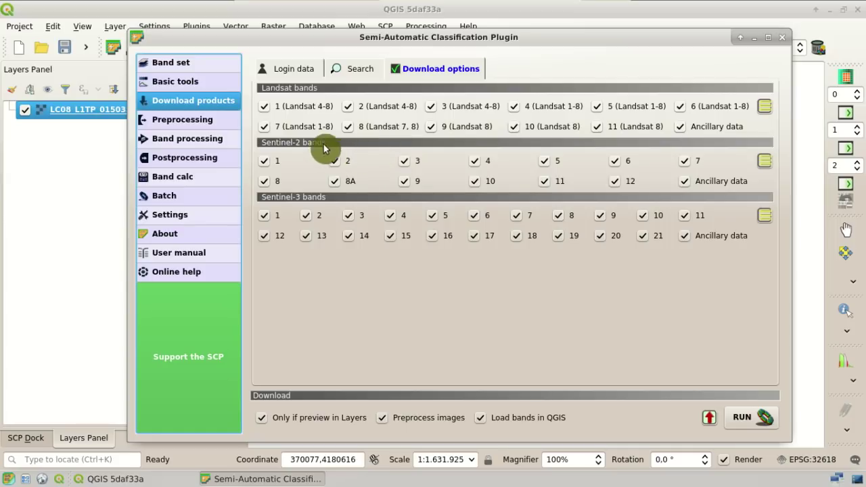
pyautogui.click(267, 108)
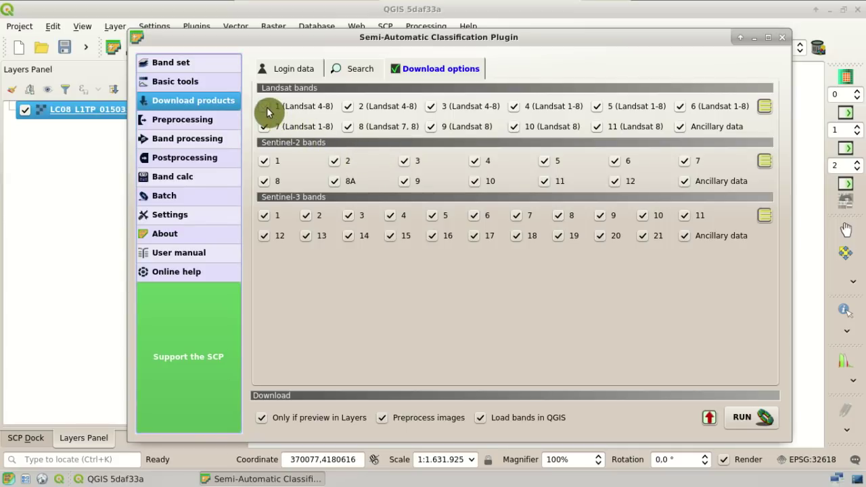
pyautogui.click(347, 130)
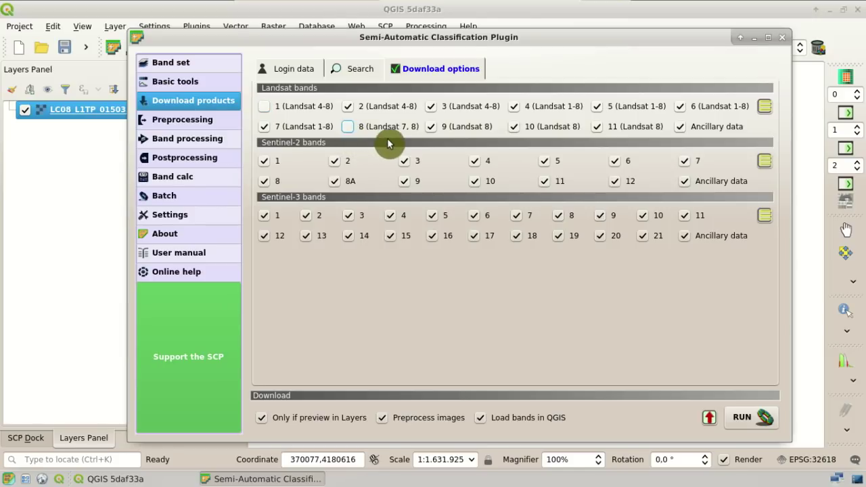
pyautogui.click(430, 129)
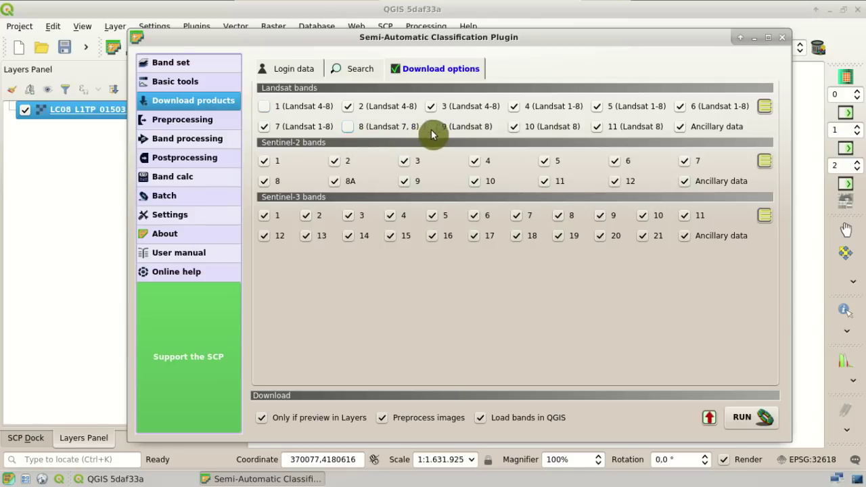
pyautogui.click(508, 131)
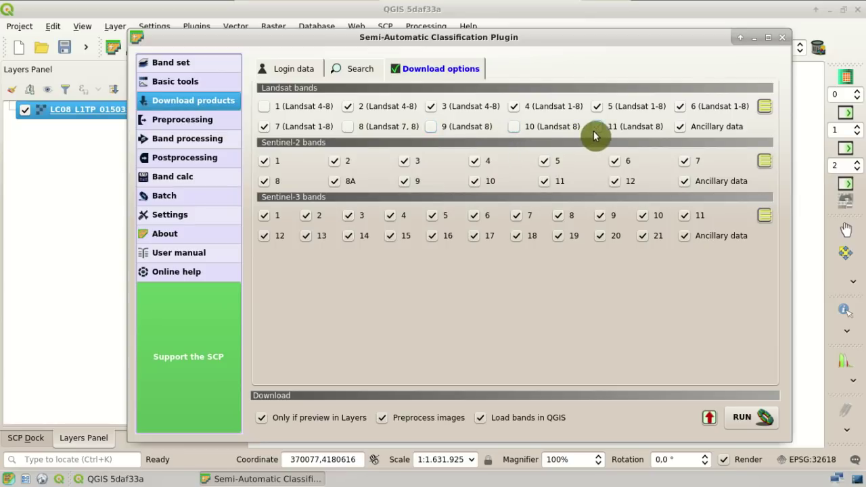
pyautogui.click(594, 132)
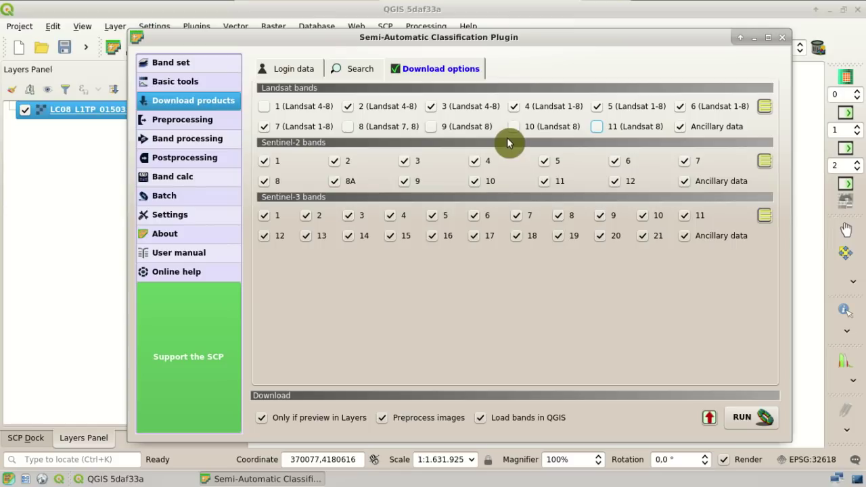
# Step: Turn off image preprocessing for the download and check that the product's preview is among the map layers
pyautogui.click(369, 67)
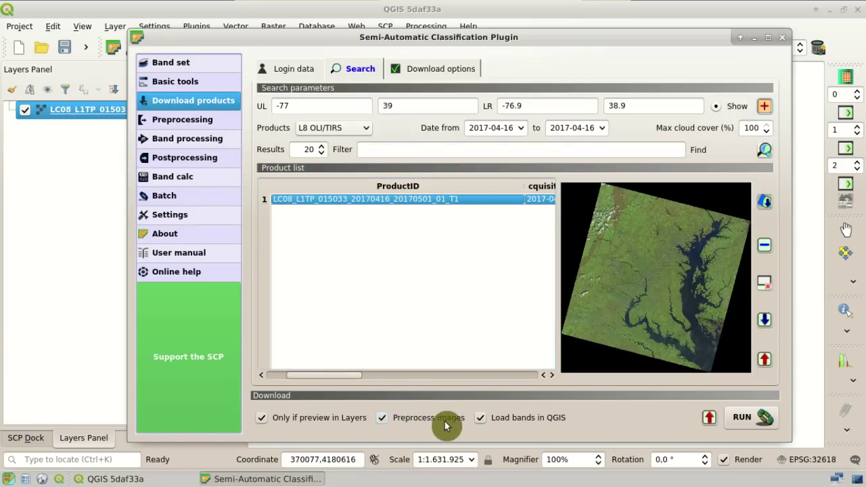
pyautogui.click(382, 420)
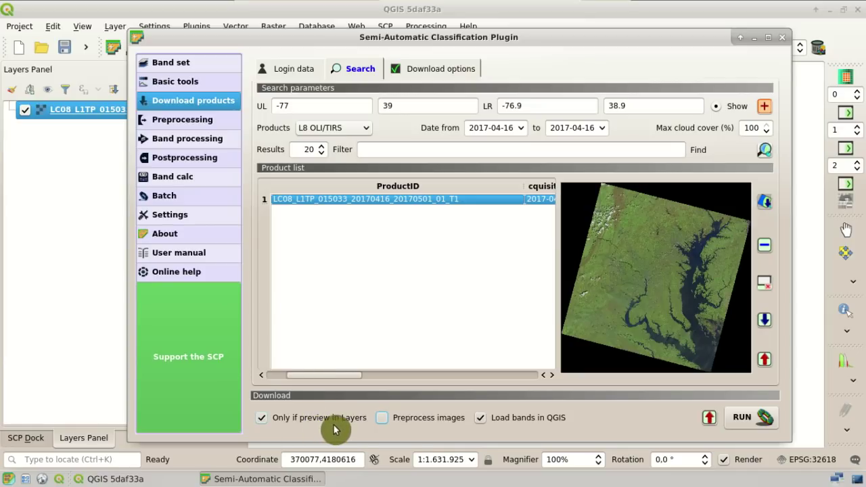
pyautogui.moveTo(333, 429)
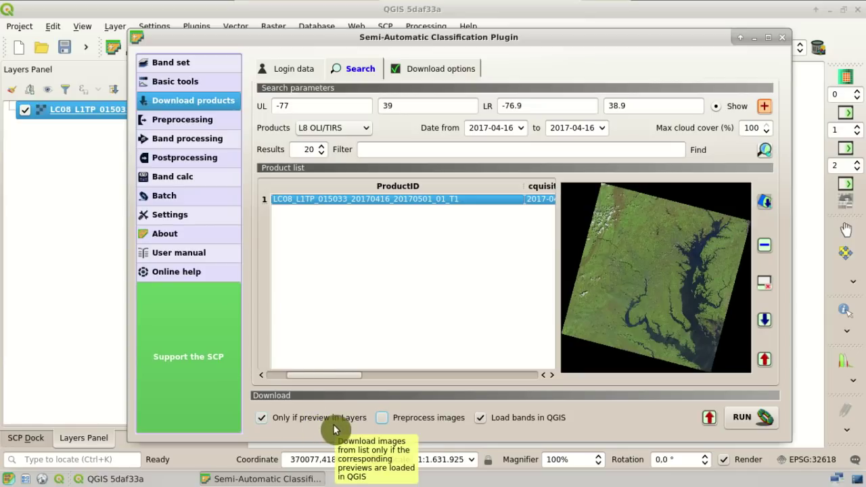
pyautogui.click(98, 219)
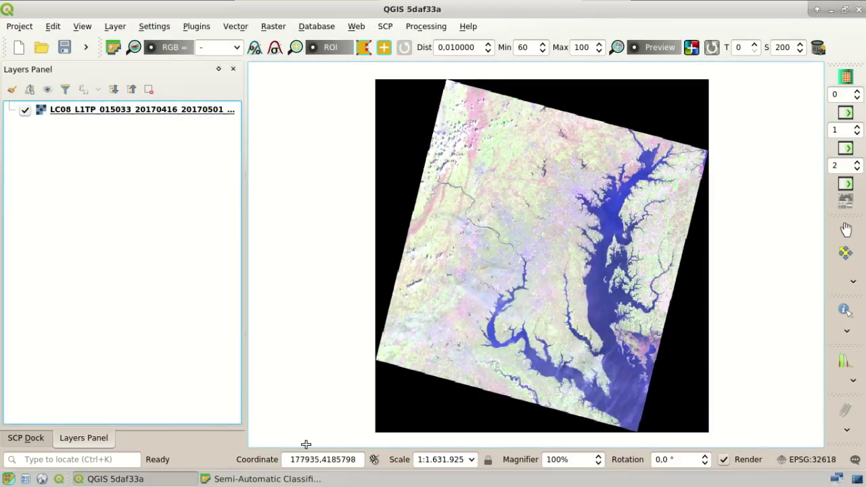
pyautogui.click(308, 480)
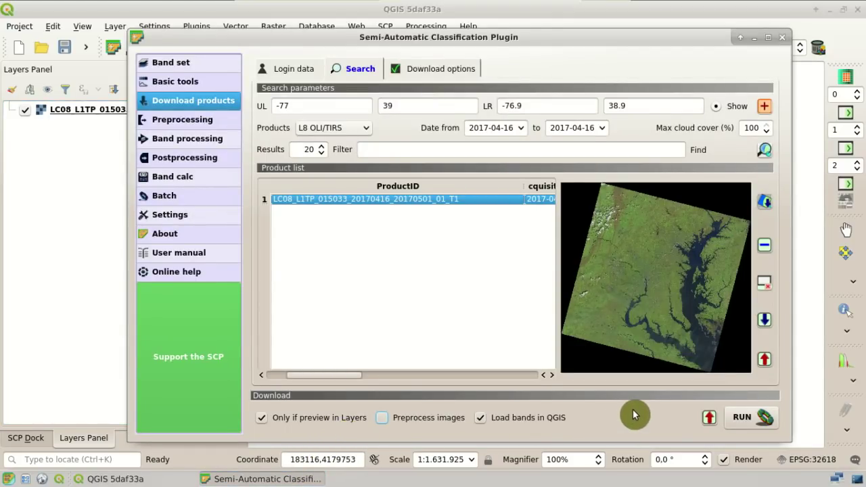
# Step: Run the image download with the Desktop folder as its destination
pyautogui.click(756, 424)
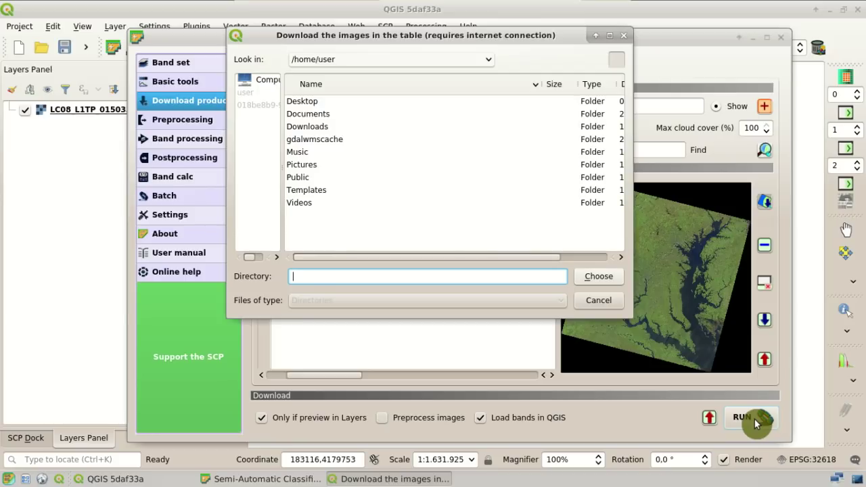
pyautogui.doubleClick(314, 107)
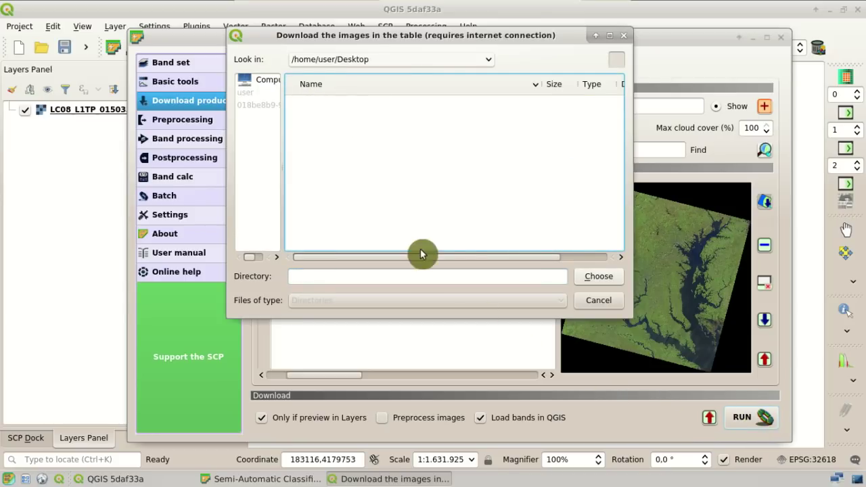
pyautogui.click(590, 277)
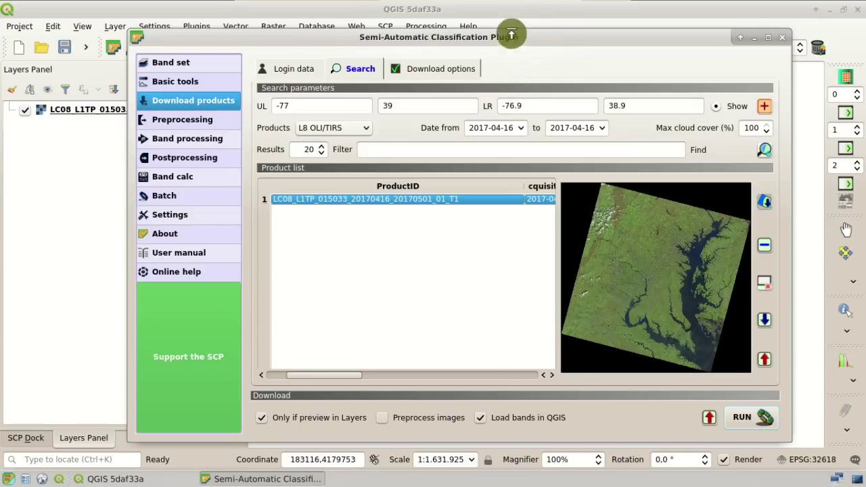
# Step: Return to the map and hide the two uppermost downloaded band layers
pyautogui.click(510, 24)
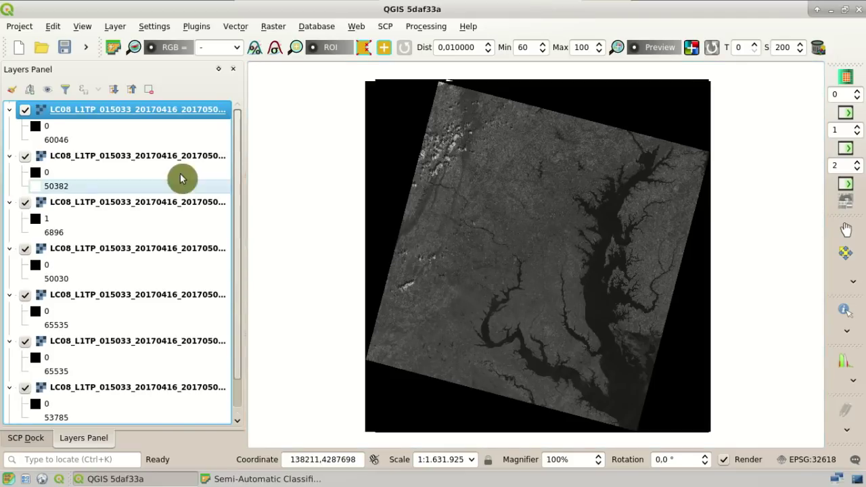
pyautogui.click(25, 110)
pyautogui.click(24, 156)
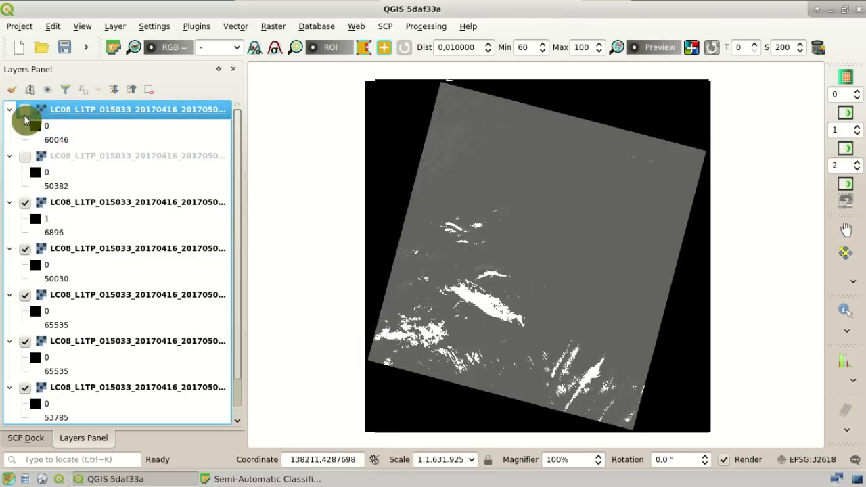
# Step: Make the two uppermost band layers visible again and collapse the legends of all layers in a wider layer list
pyautogui.click(26, 110)
pyautogui.click(24, 156)
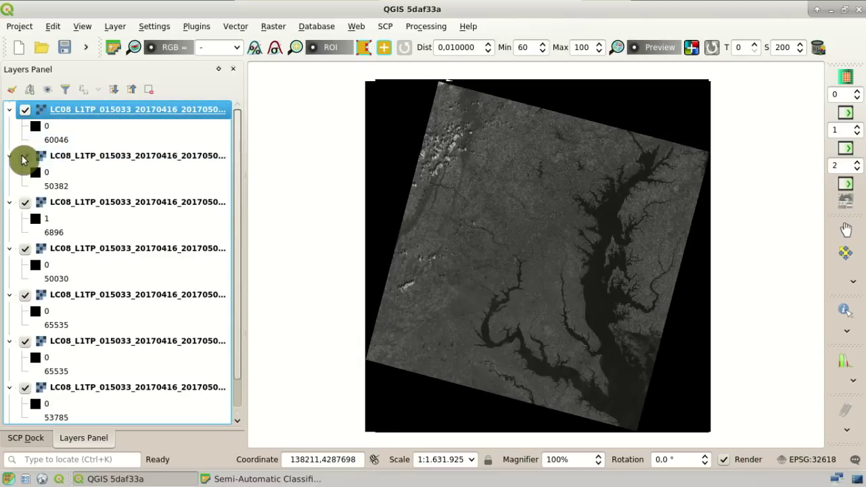
pyautogui.click(132, 89)
pyautogui.moveTo(245, 165); pyautogui.dragTo(350, 203)
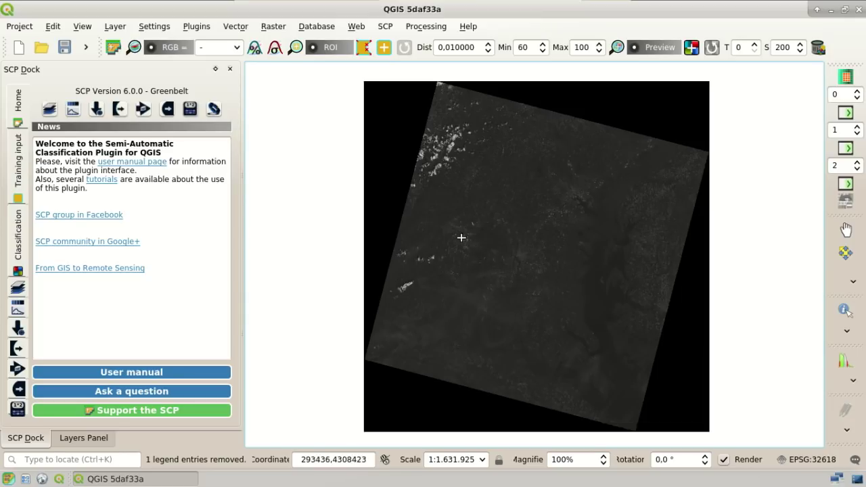
# Step: Open the band set definition of the Semi-Automatic Classification Plugin and refresh the single band list with the loaded rasters
pyautogui.click(384, 27)
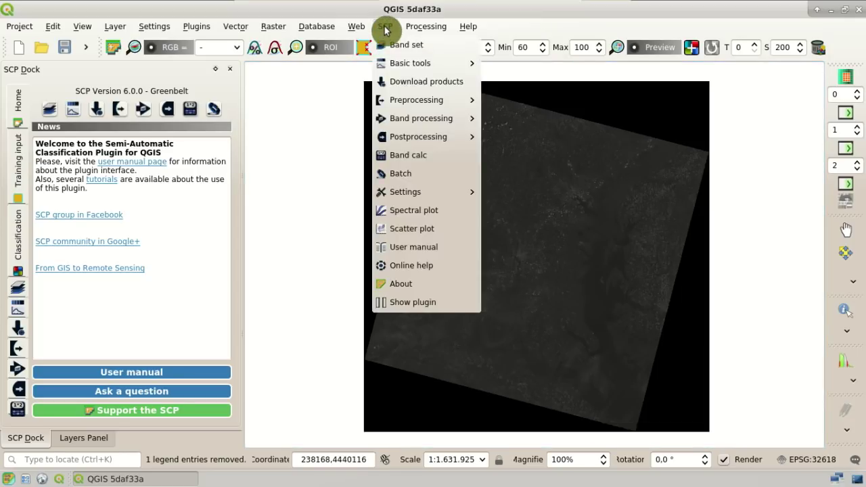
pyautogui.click(452, 45)
pyautogui.moveTo(430, 16); pyautogui.dragTo(428, 61)
pyautogui.click(345, 169)
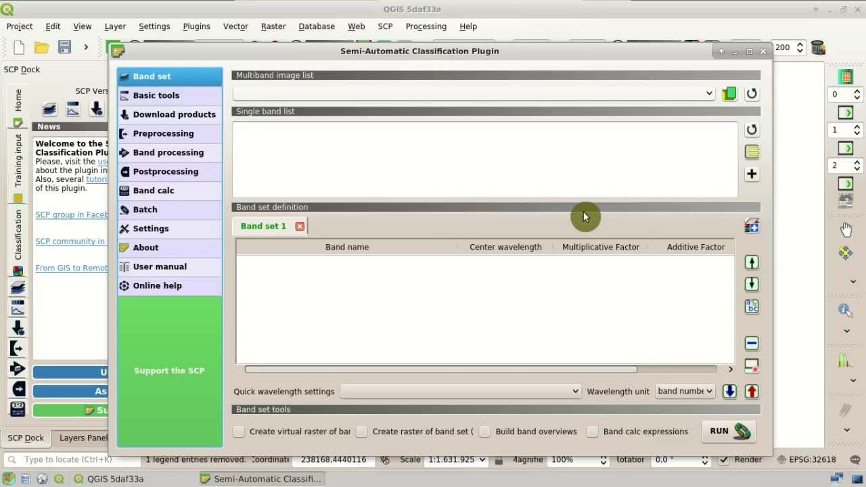
pyautogui.click(751, 136)
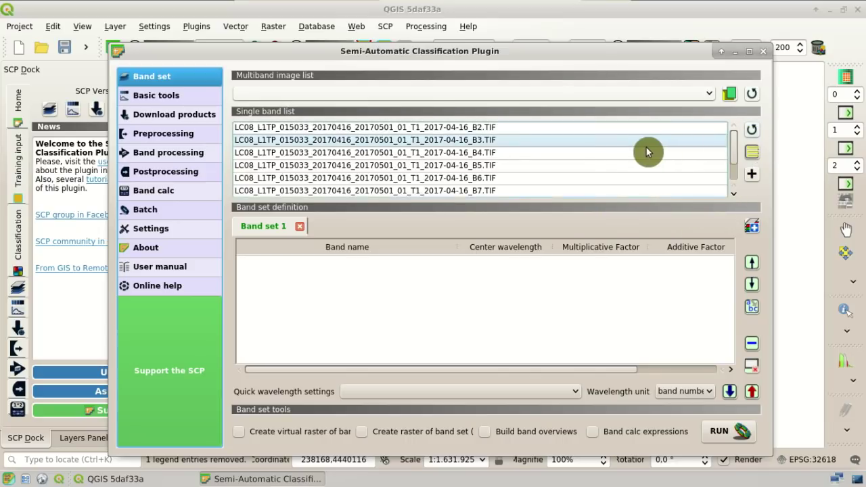
pyautogui.click(612, 169)
pyautogui.moveTo(734, 145)
pyautogui.mouseDown()
pyautogui.moveTo(734, 169)
pyautogui.moveTo(736, 143)
pyautogui.mouseUp()
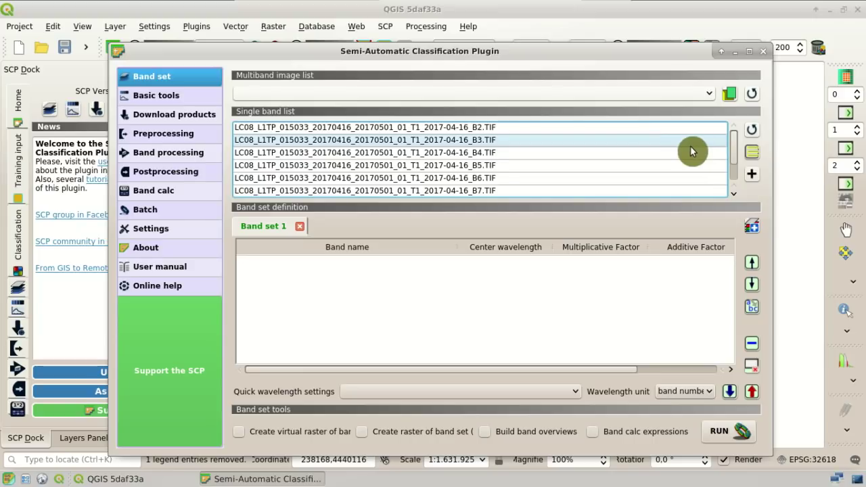
# Step: Add Landsat bands B2 to B7, without BQA, to band set 1 and widen the band name column
pyautogui.moveTo(558, 137); pyautogui.dragTo(554, 182)
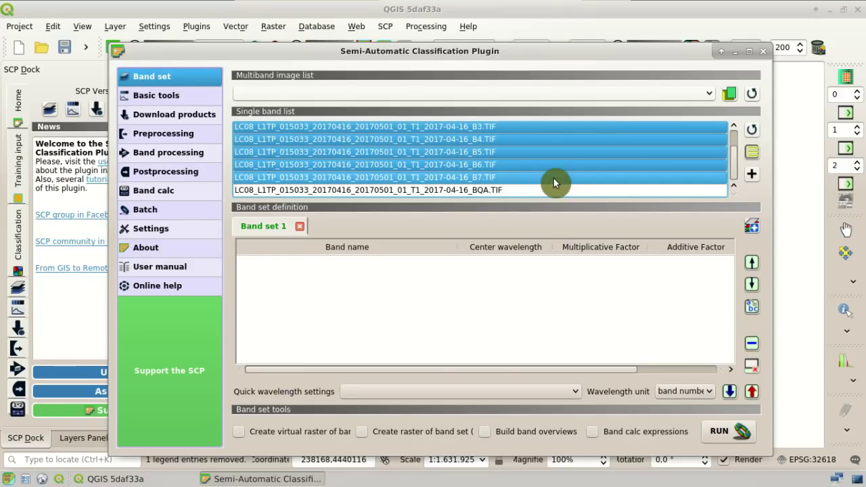
pyautogui.scroll(1, 731, 139)
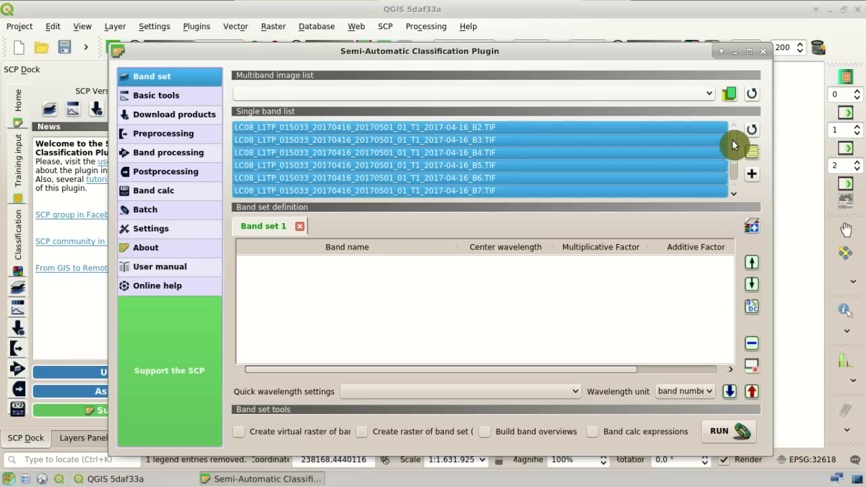
pyautogui.scroll(-1, 732, 138)
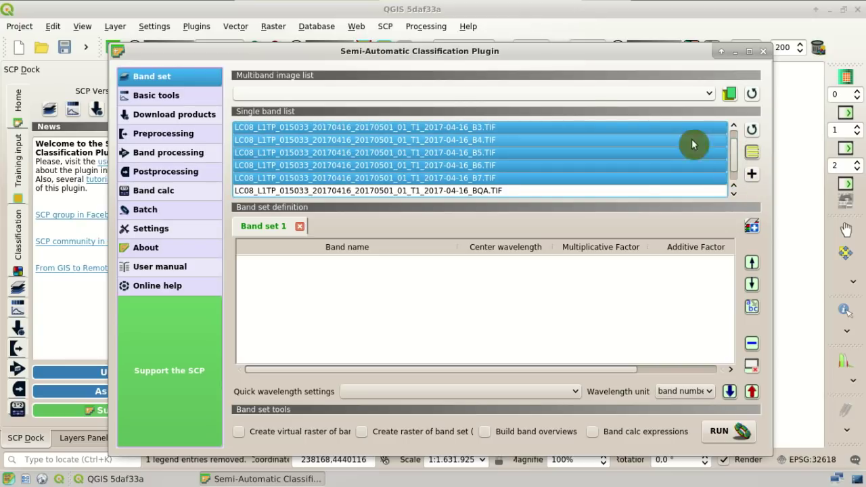
pyautogui.click(751, 177)
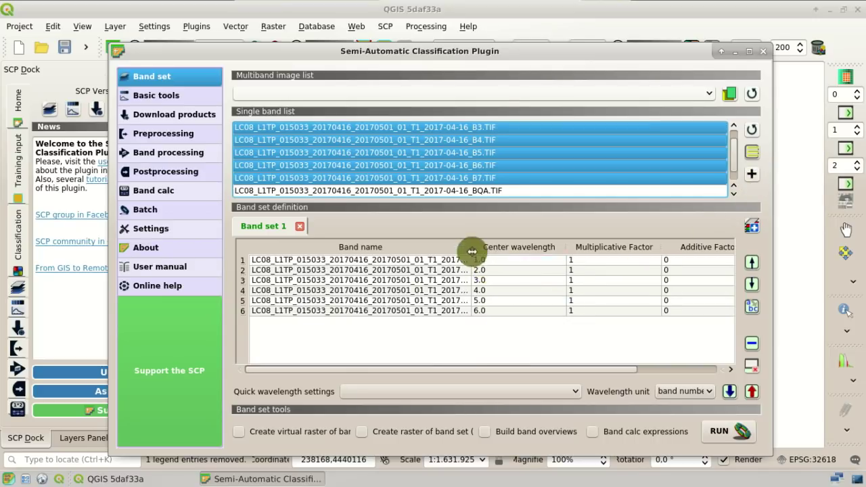
pyautogui.moveTo(472, 247); pyautogui.dragTo(529, 248)
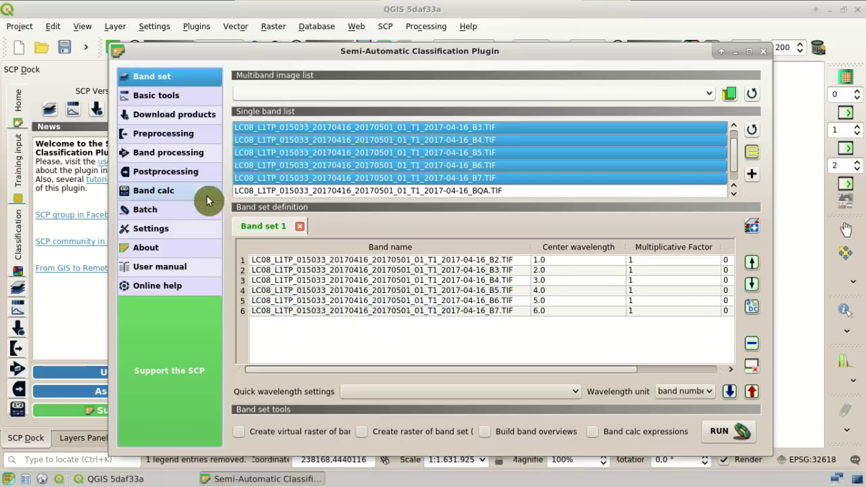
# Step: Open the Clip multiple rasters tool among the preprocessing tools
pyautogui.click(176, 140)
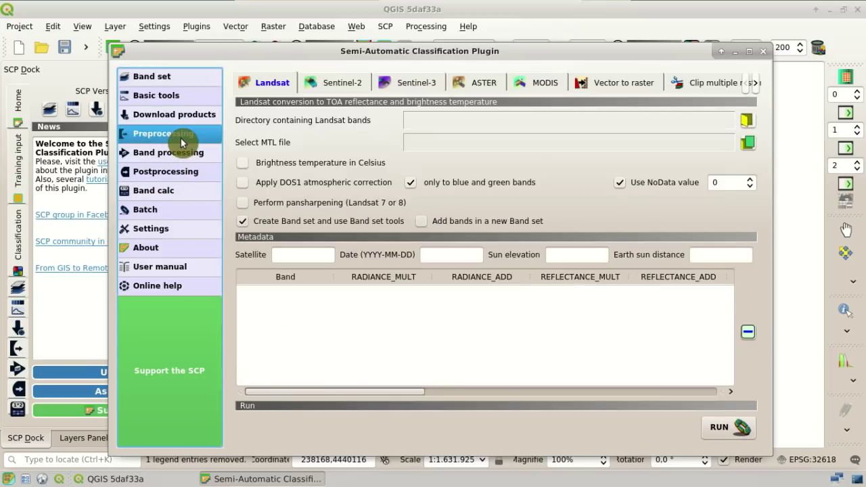
pyautogui.click(754, 88)
pyautogui.click(754, 88)
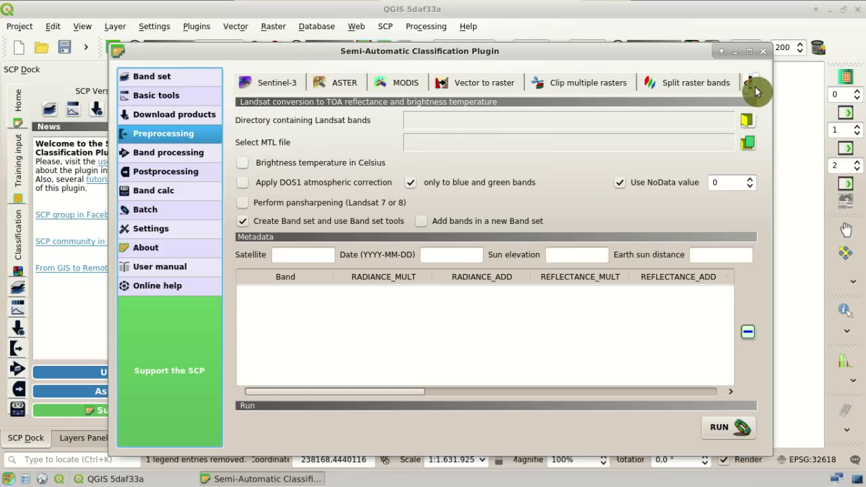
pyautogui.click(753, 88)
pyautogui.click(488, 85)
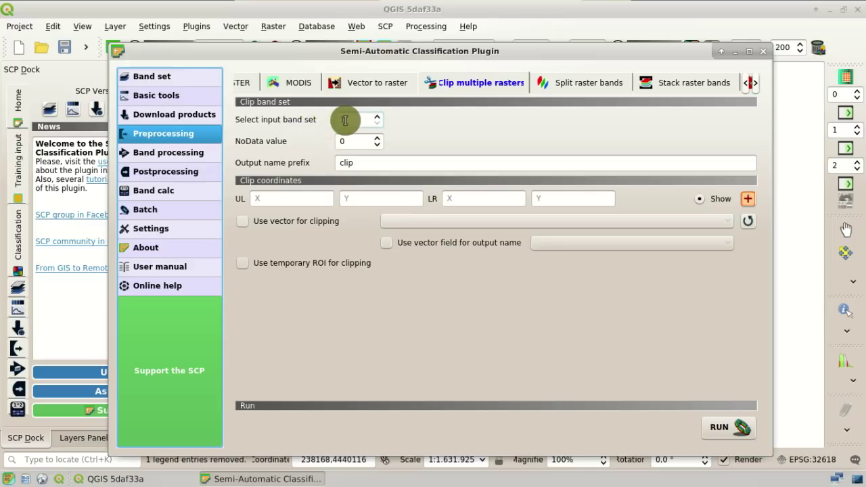
# Step: Go back to the band set definition, add two more empty band sets and view each of them
pyautogui.click(180, 82)
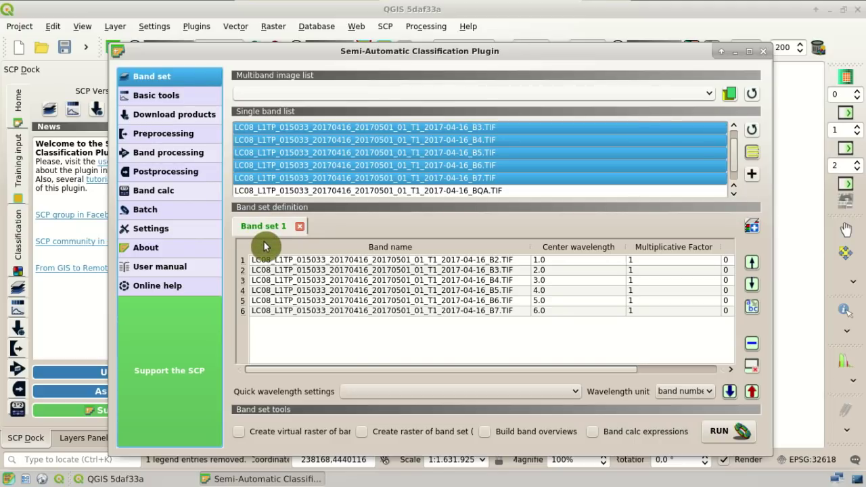
pyautogui.click(748, 233)
pyautogui.click(748, 233)
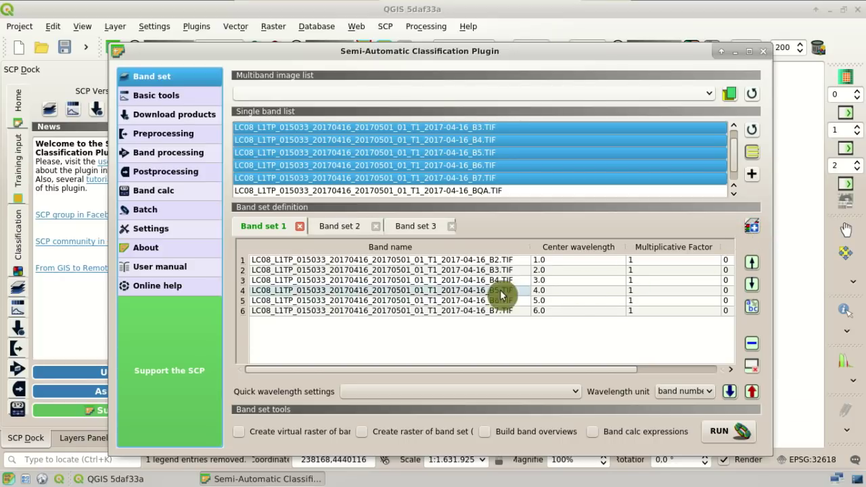
pyautogui.click(340, 226)
pyautogui.click(407, 228)
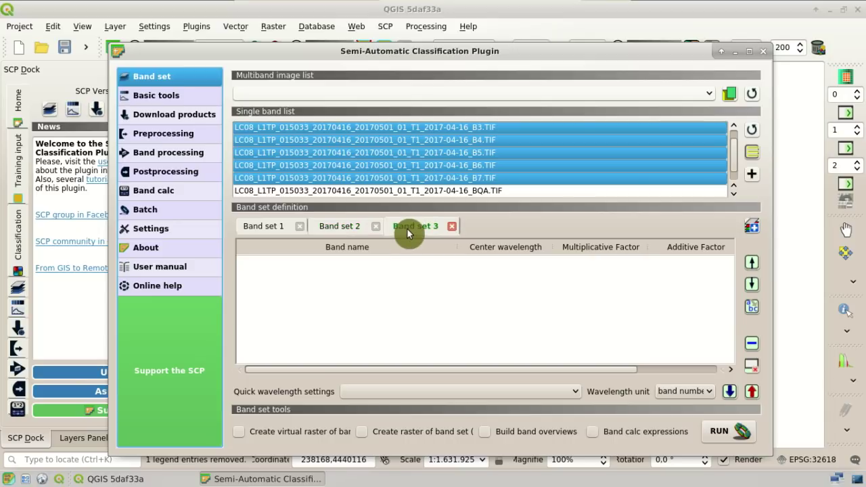
# Step: Remove band sets 3 and 2, confirming each removal
pyautogui.click(452, 230)
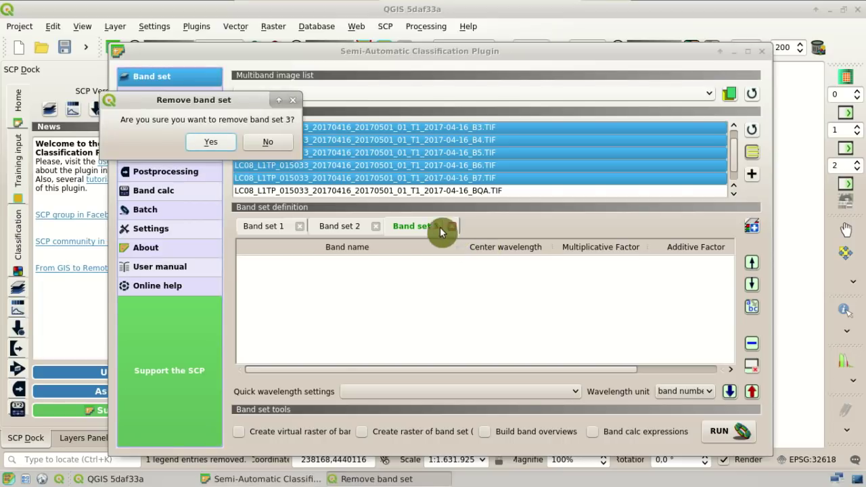
pyautogui.click(224, 147)
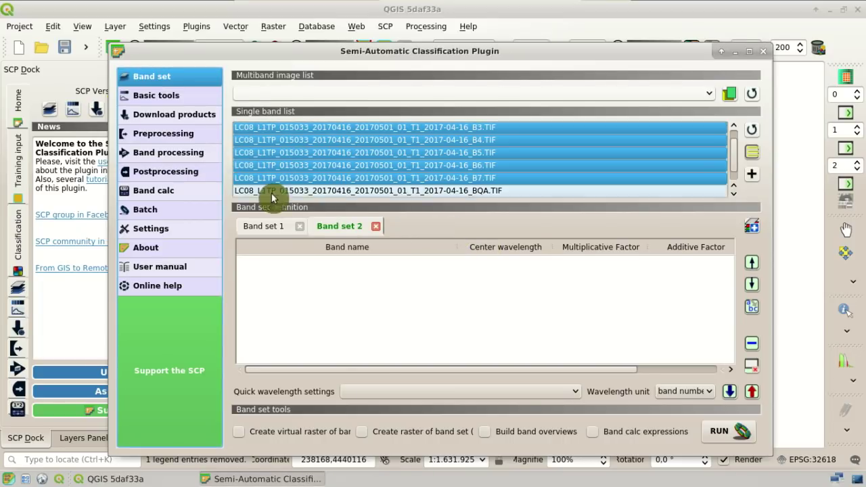
pyautogui.click(374, 226)
pyautogui.click(226, 143)
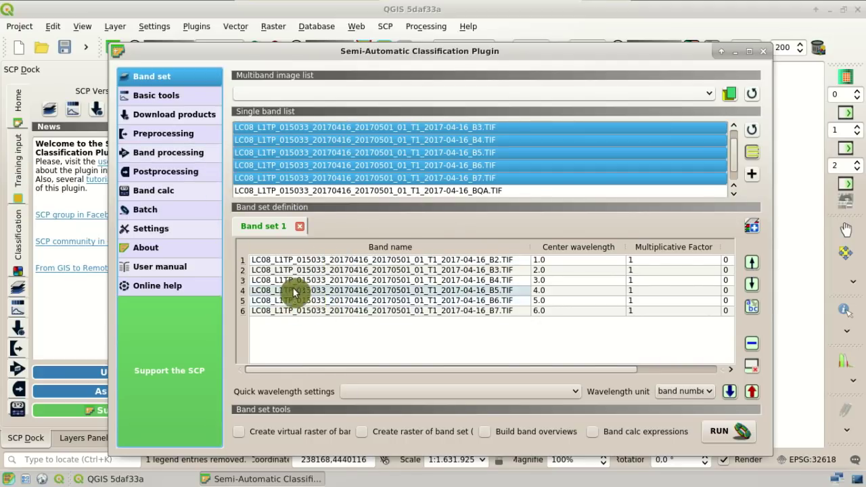
# Step: Return to Clip multiple rasters and draw a clip rectangle on the map from about 317184, 4317922 to about 353885, 4294175
pyautogui.click(193, 135)
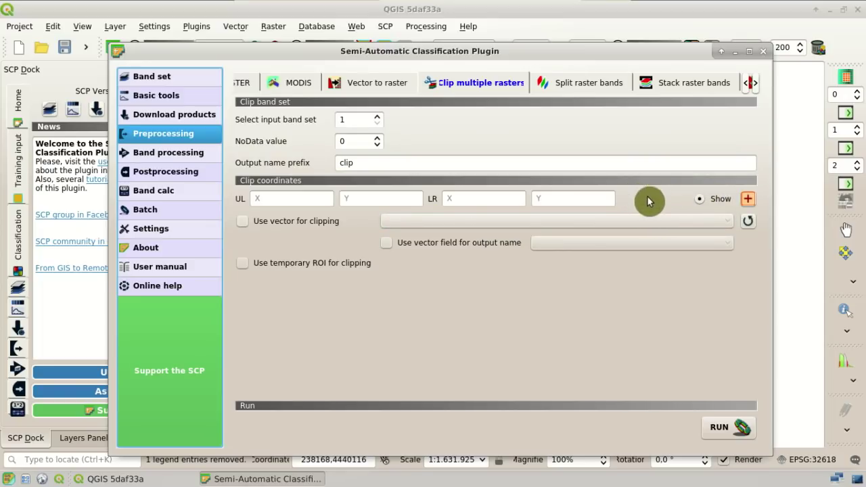
pyautogui.click(747, 200)
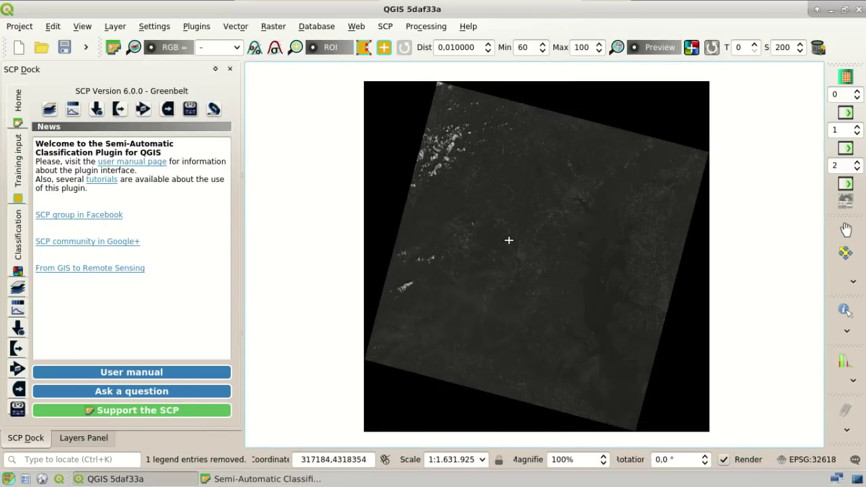
pyautogui.click(509, 245)
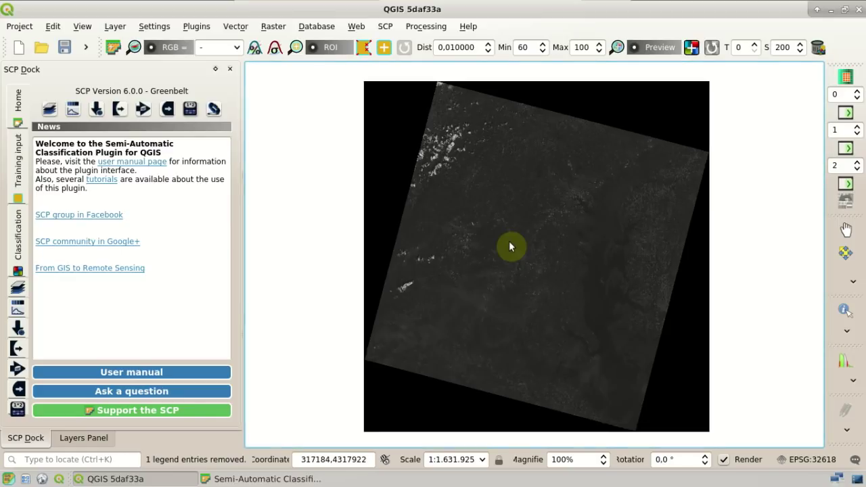
pyautogui.click(562, 276)
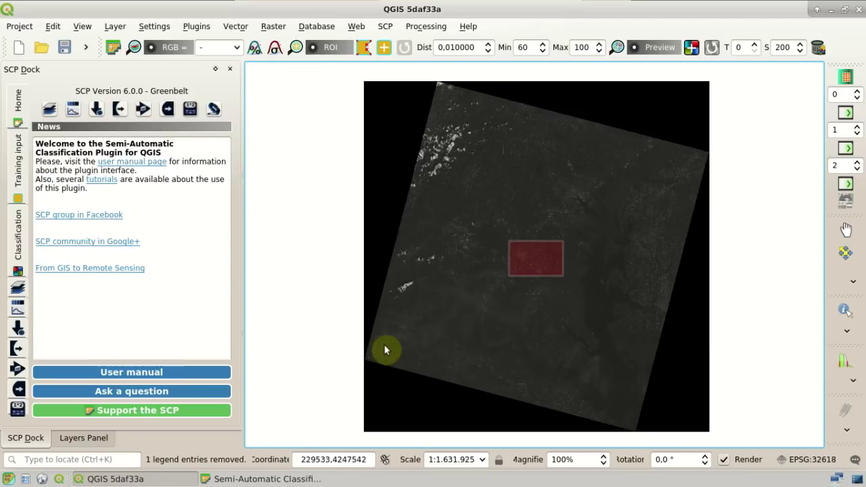
# Step: Set the clip coordinates to upper left X 330015, Y 4324995 and lower right X 349995, Y 4309995
pyautogui.click(324, 479)
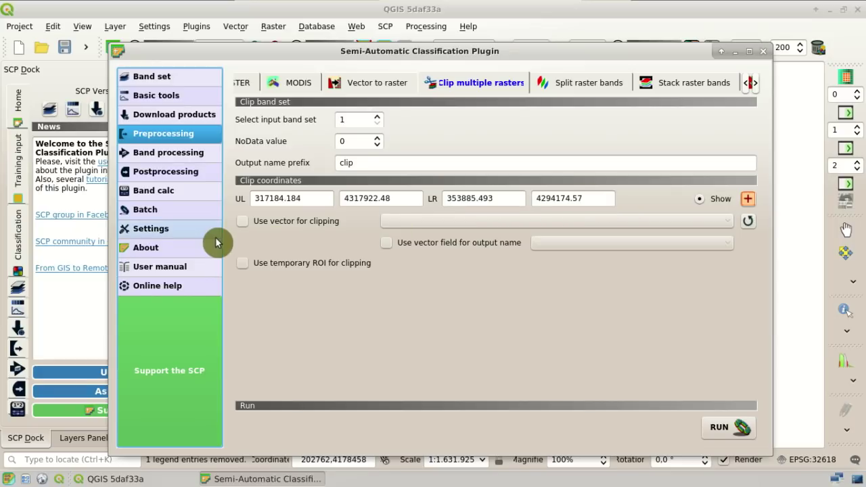
pyautogui.moveTo(309, 199); pyautogui.dragTo(225, 197)
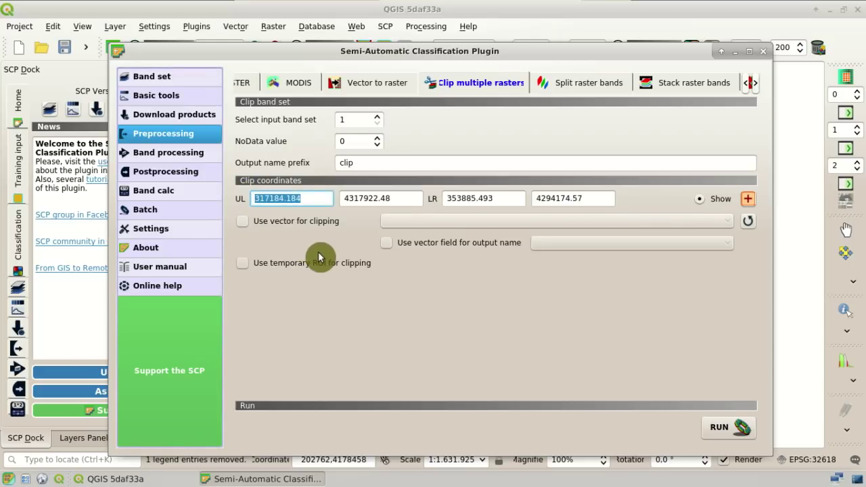
pyautogui.write('330015')
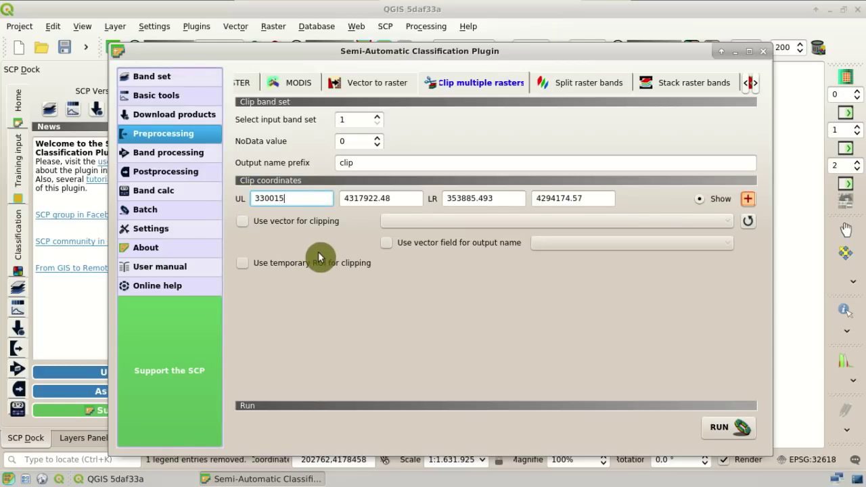
pyautogui.press('Tab')
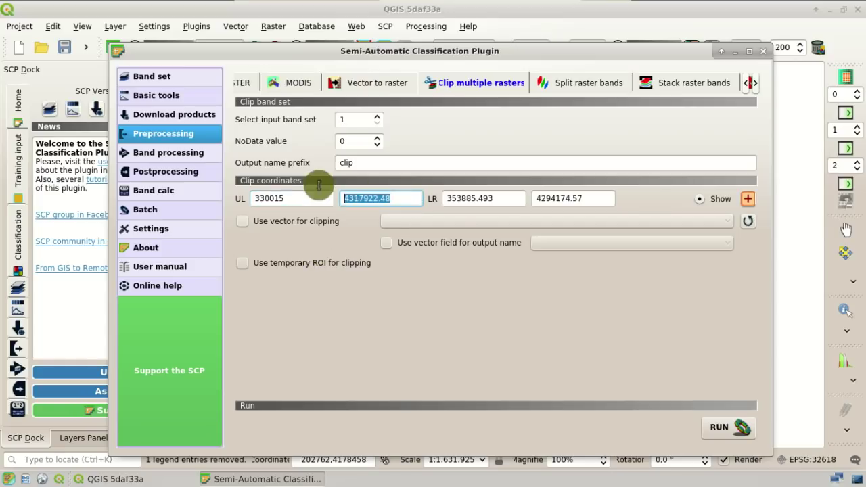
pyautogui.write('4324995')
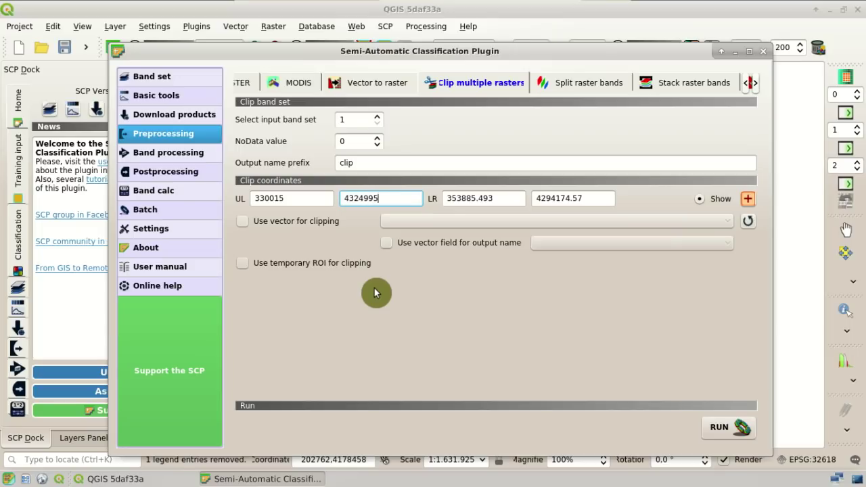
pyautogui.doubleClick(499, 197)
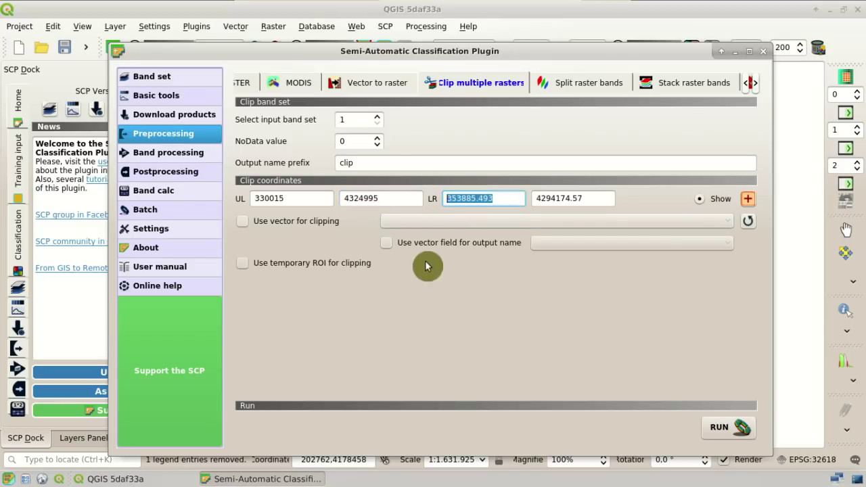
pyautogui.write('34')
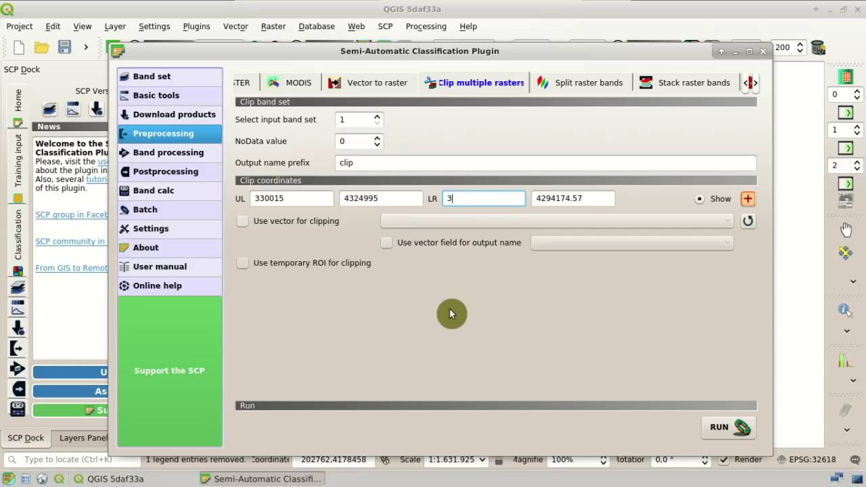
pyautogui.write('9995')
pyautogui.moveTo(576, 198); pyautogui.dragTo(447, 179)
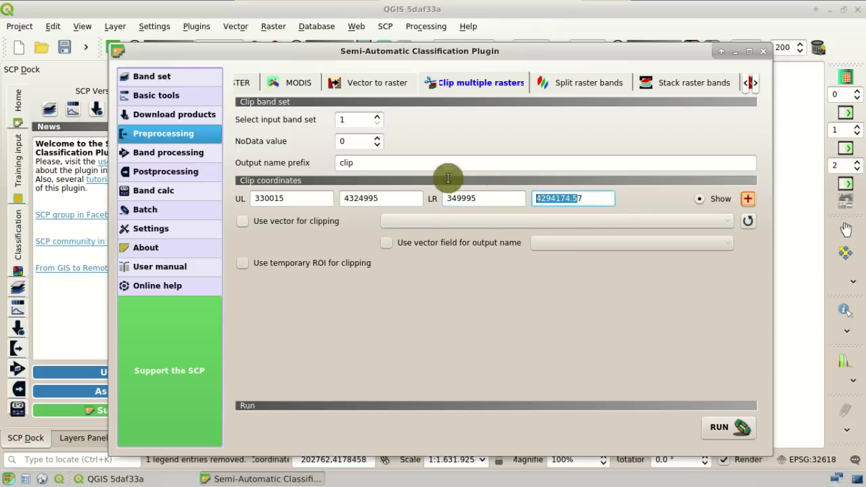
pyautogui.press('BackSpace')
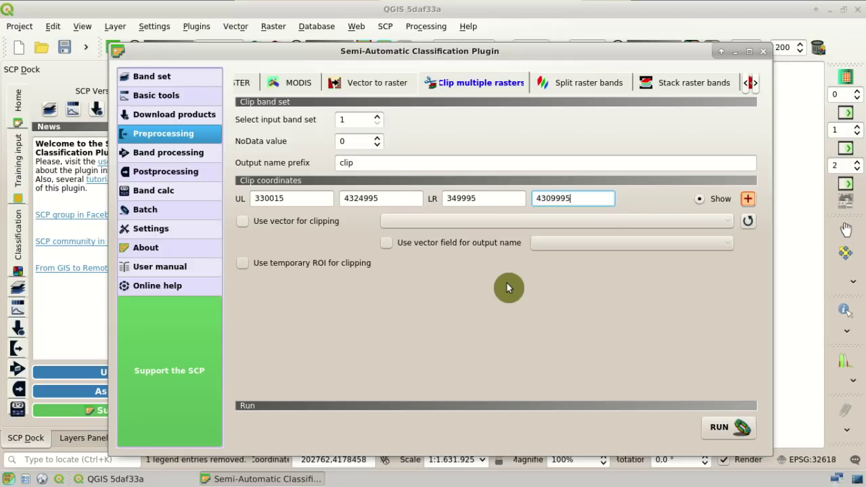
# Step: Show the clip area on the map and inspect its extent
pyautogui.click(721, 204)
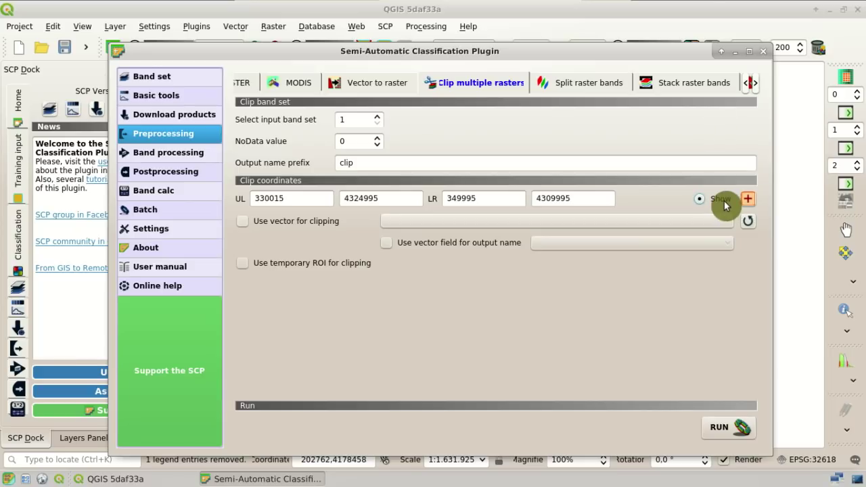
pyautogui.click(696, 20)
pyautogui.scroll(1, 549, 239)
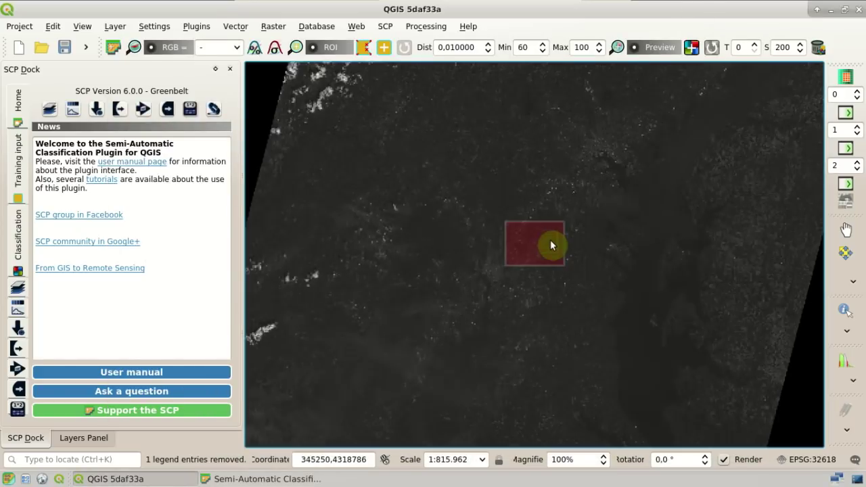
# Step: Run the clip of band set 1, saving the rasters in a new folder named clip inside the LC08_L1TP_015033_20170416_20170501_01_T1_2017-04-16 folder
pyautogui.scroll(1, 539, 240)
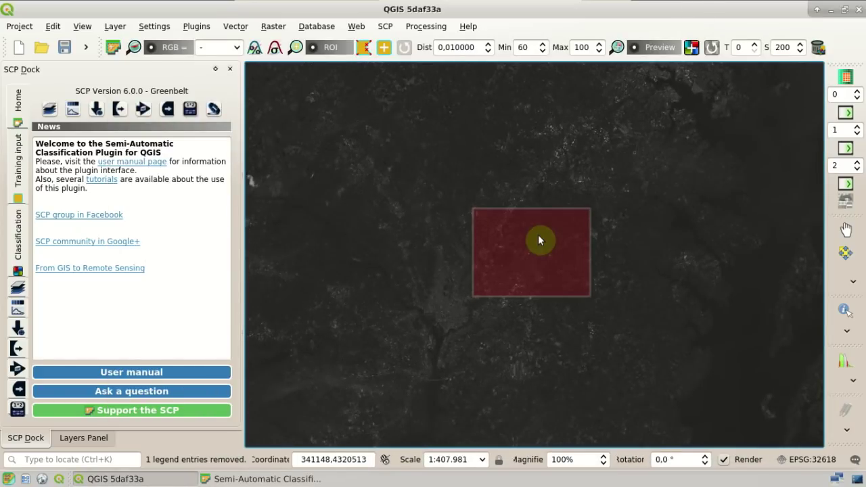
pyautogui.scroll(1, 540, 241)
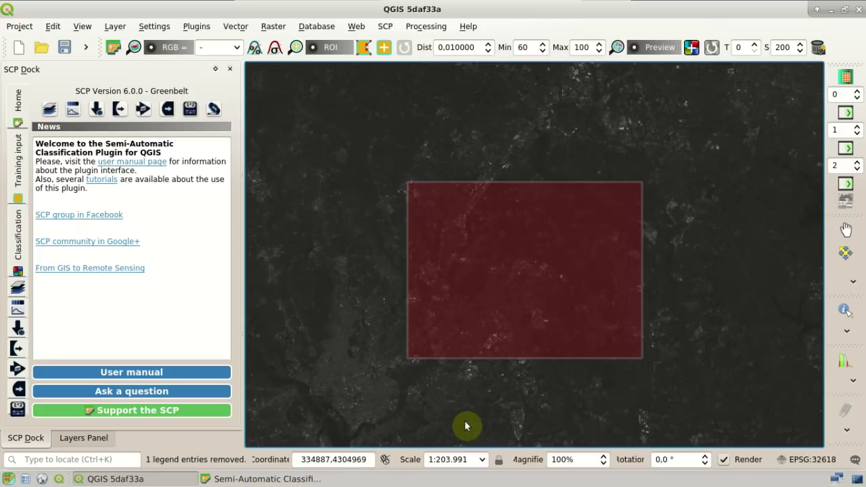
pyautogui.click(302, 480)
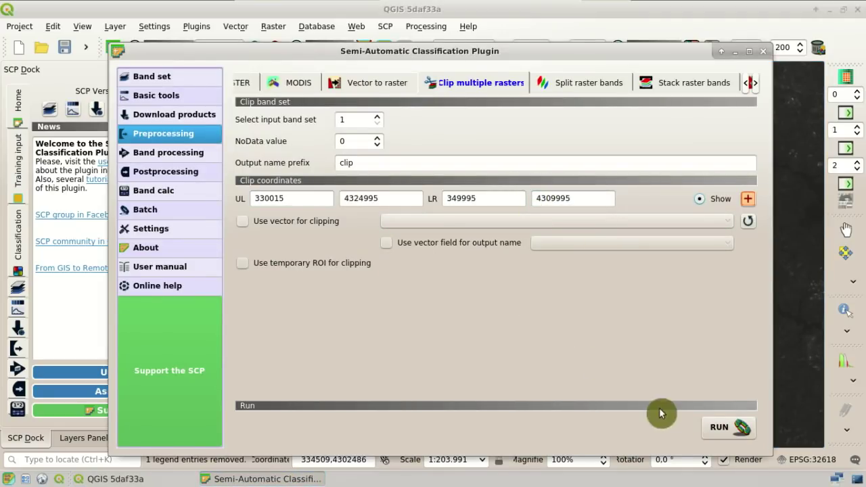
pyautogui.click(740, 437)
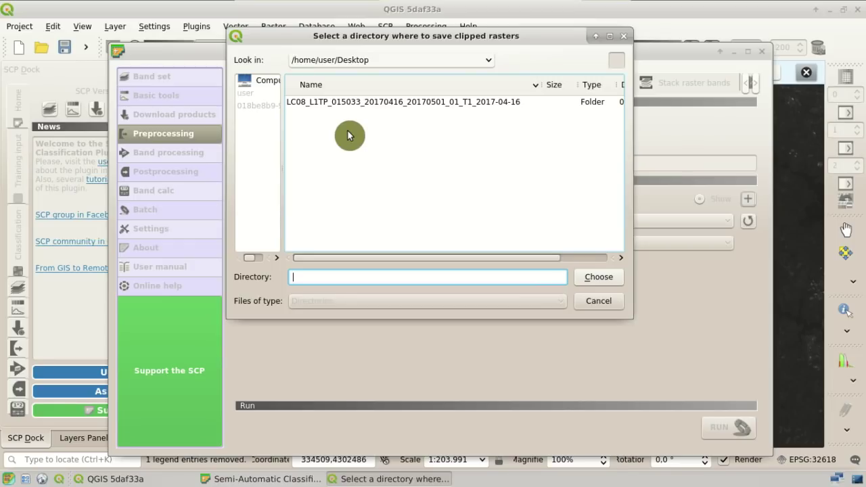
pyautogui.doubleClick(329, 105)
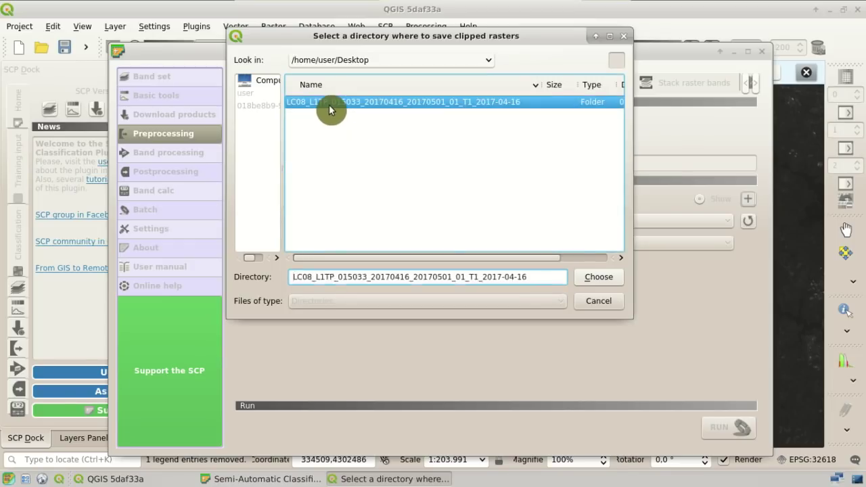
pyautogui.rightClick(347, 148)
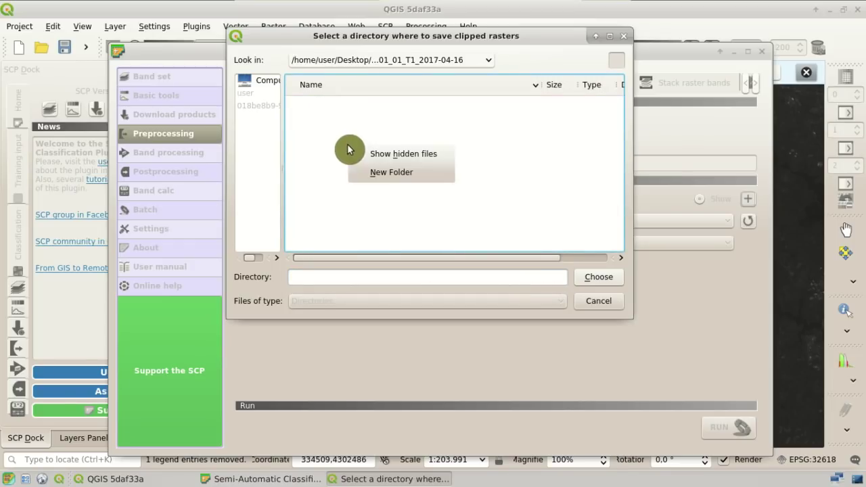
pyautogui.click(370, 173)
pyautogui.write('clip')
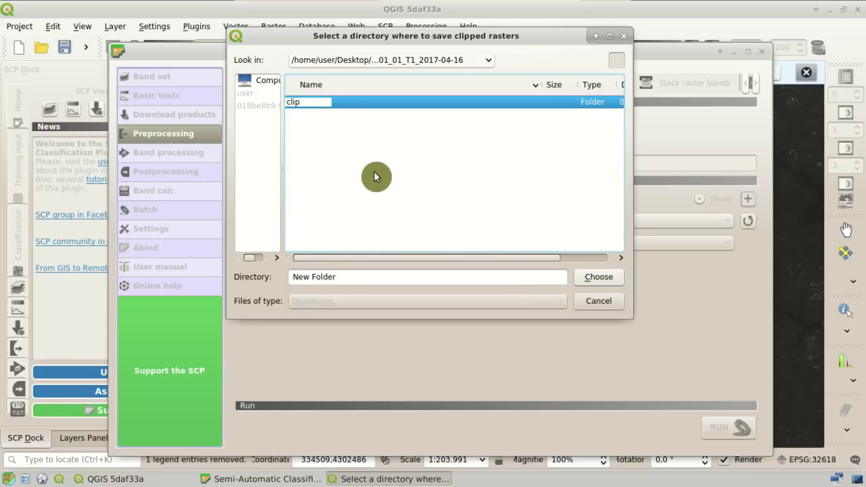
pyautogui.press('Return')
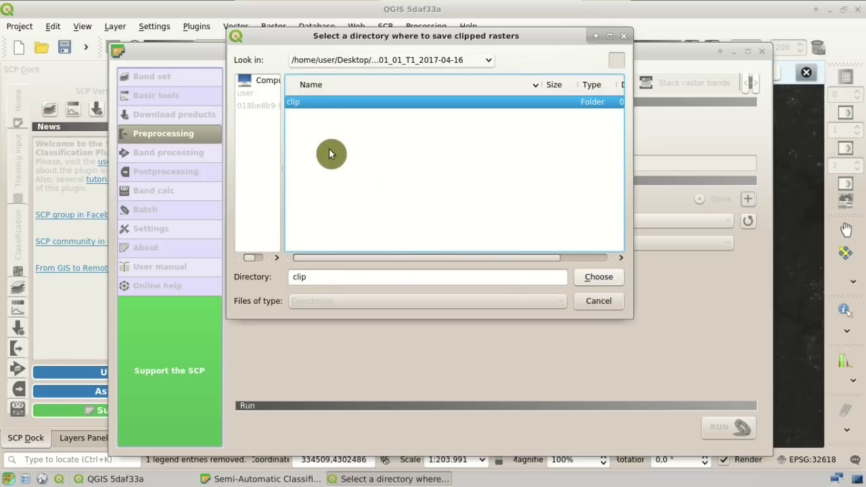
pyautogui.doubleClick(301, 111)
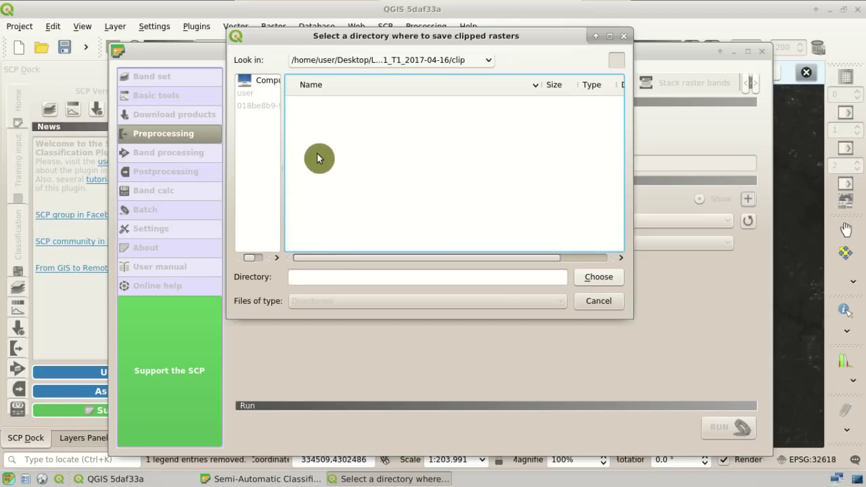
pyautogui.click(599, 277)
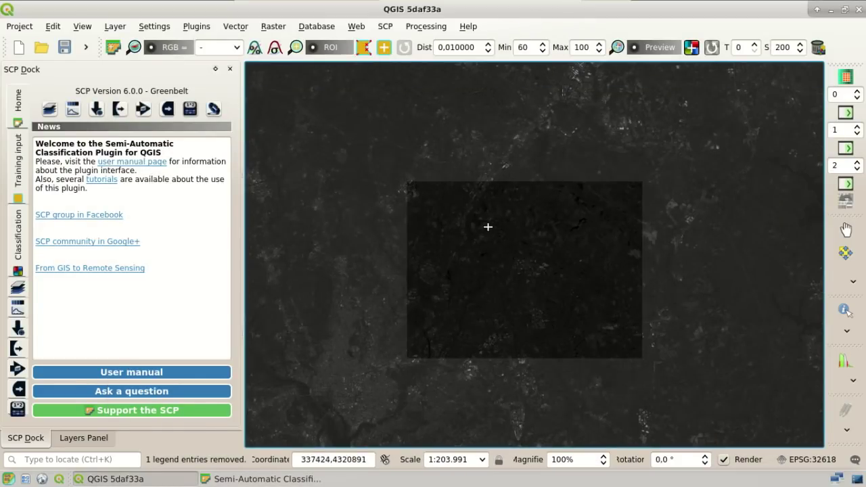
# Step: Show the layer list, widen it to fit the full layer names and collapse all layer legends
pyautogui.click(73, 439)
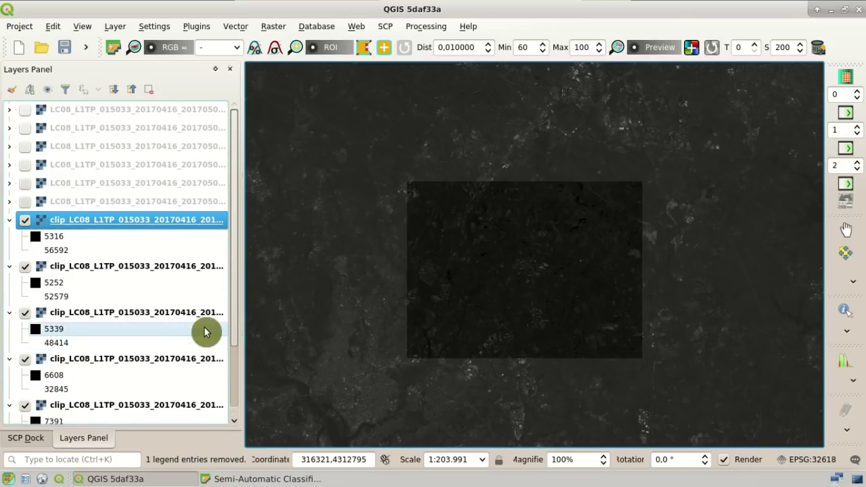
pyautogui.moveTo(240, 345); pyautogui.dragTo(387, 337)
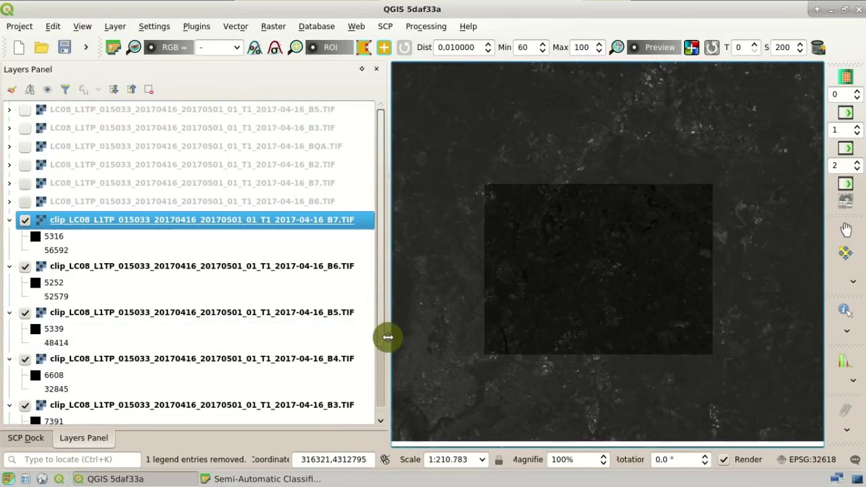
pyautogui.click(131, 90)
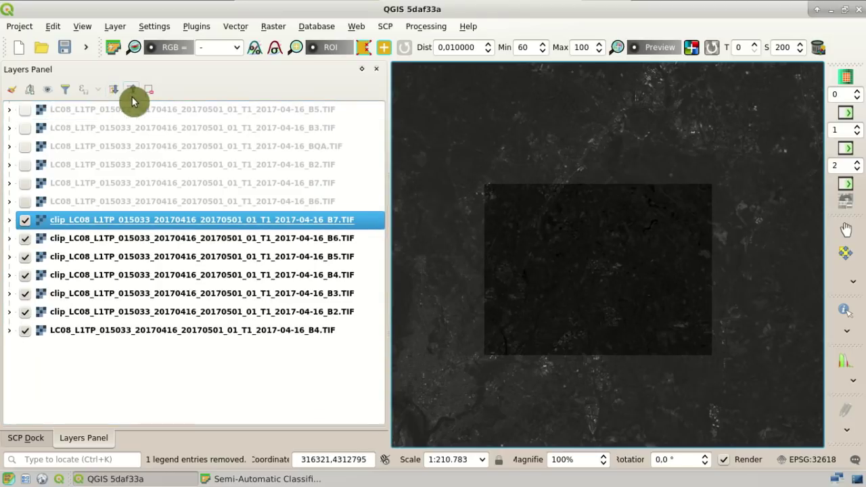
# Step: Hide the original B4 layer and the clipped B7, B6, B5, B4 and B3 layers one after another
pyautogui.click(30, 328)
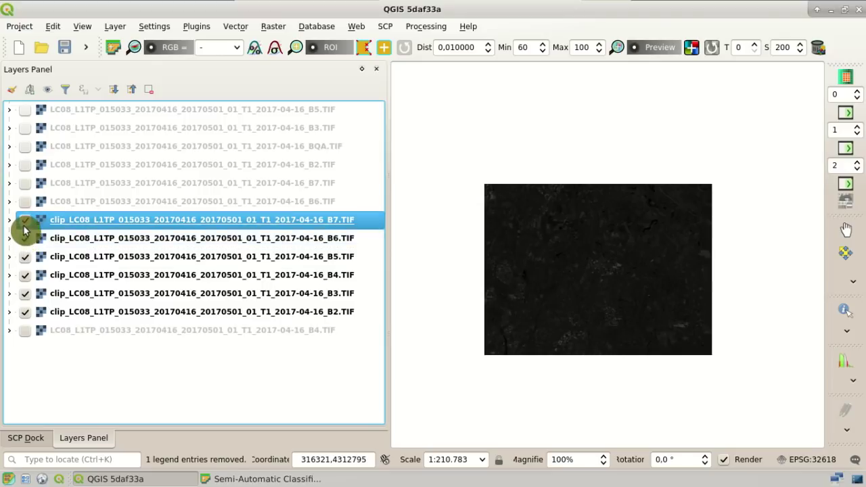
pyautogui.click(24, 221)
pyautogui.click(26, 238)
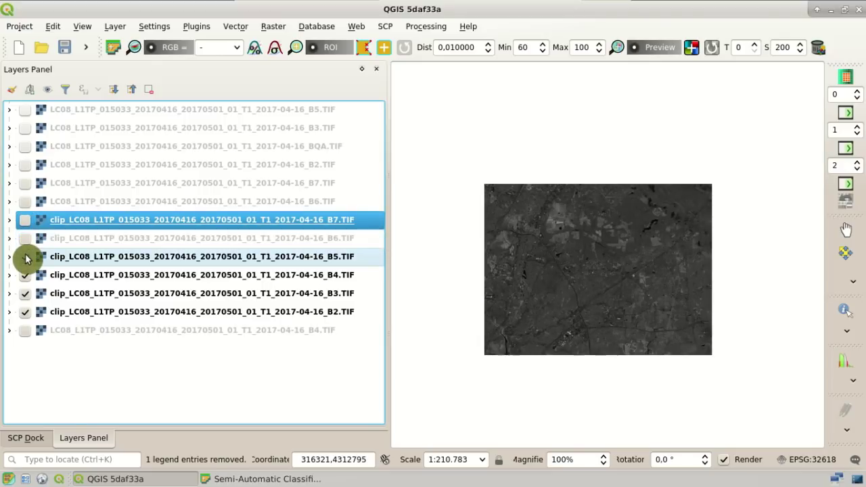
pyautogui.click(27, 257)
pyautogui.click(25, 275)
pyautogui.click(25, 293)
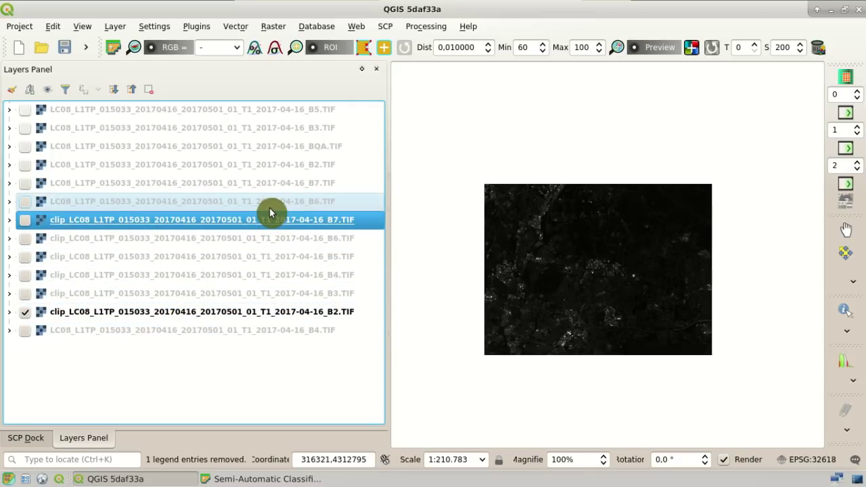
# Step: Remove the original unclipped B2 to B7 and BQA layers from the project and check the remaining layer list
pyautogui.click(318, 112)
pyautogui.keyDown('shift'); pyautogui.click(330, 202); pyautogui.keyUp('shift')
pyautogui.keyDown('ctrl'); pyautogui.click(278, 329); pyautogui.keyUp('ctrl')
pyautogui.rightClick(296, 330)
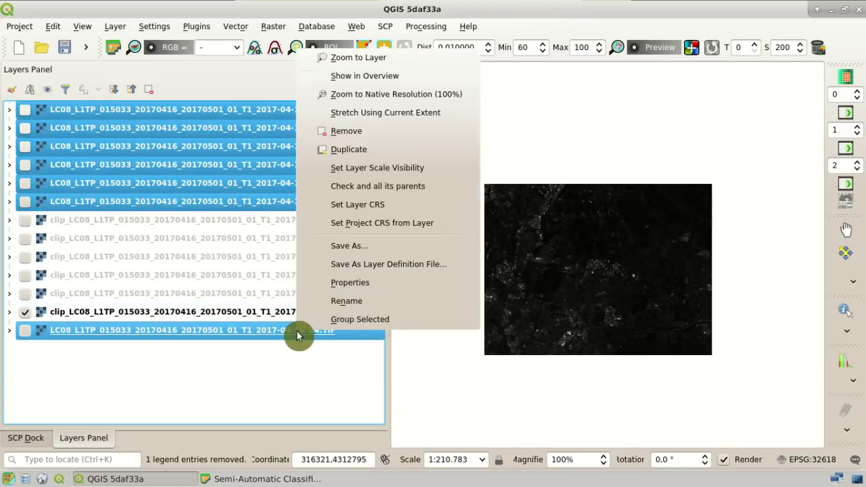
pyautogui.click(392, 142)
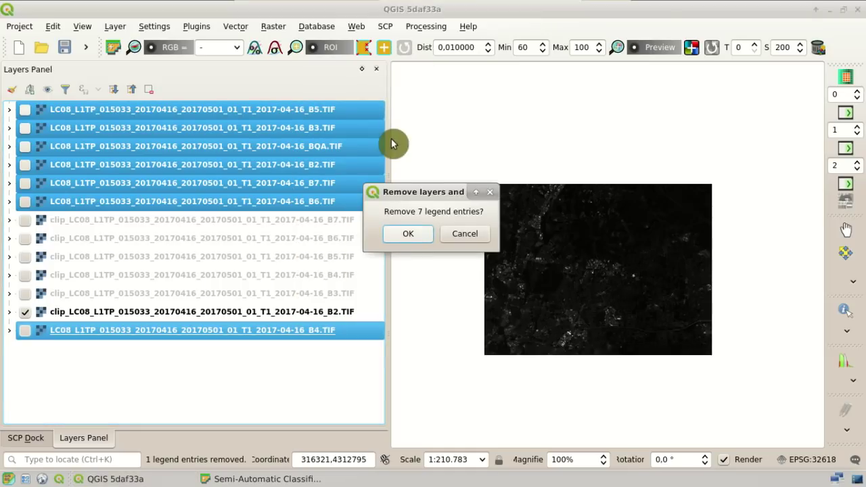
pyautogui.click(408, 237)
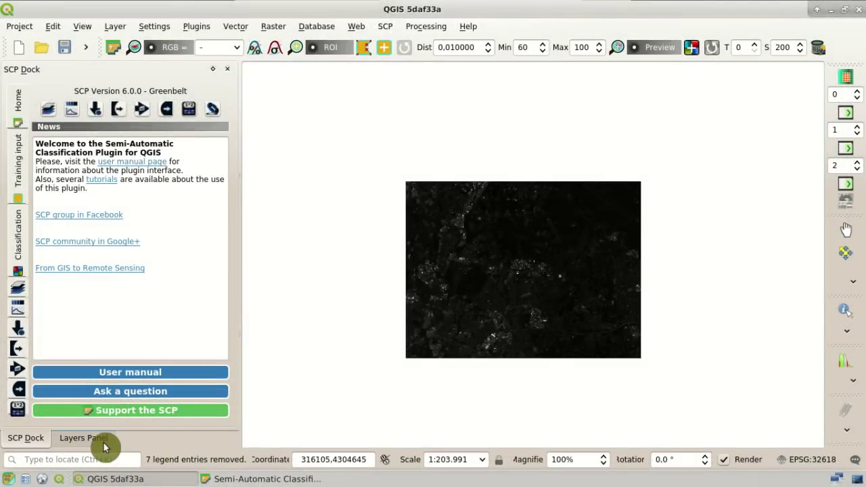
pyautogui.click(103, 442)
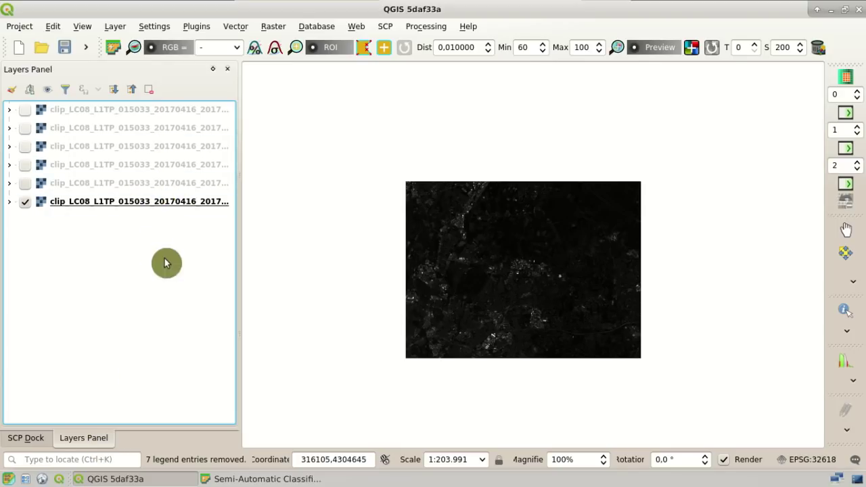
pyautogui.click(44, 439)
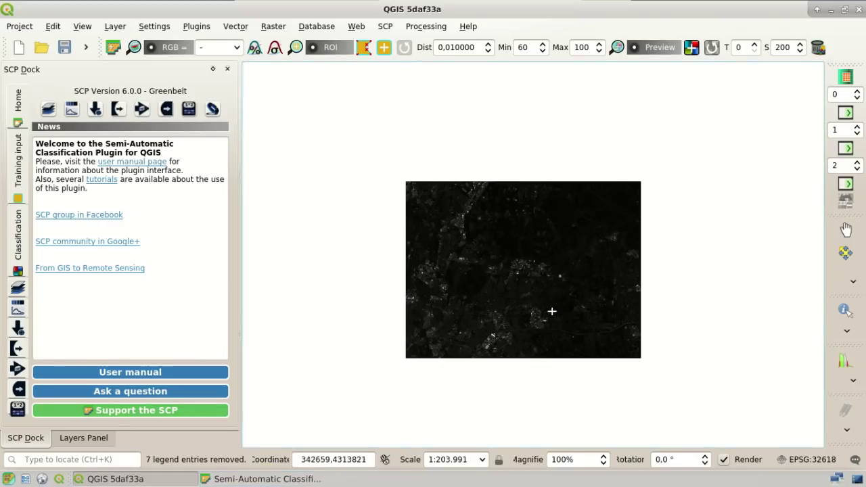
# Step: Open the SCP Landsat preprocessing tool and set the clip folder as the directory containing Landsat bands
pyautogui.click(384, 43)
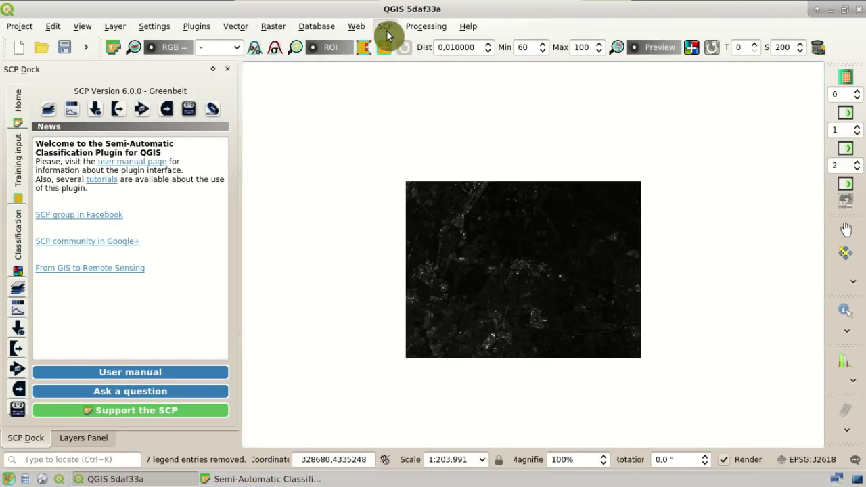
pyautogui.click(387, 29)
pyautogui.moveTo(401, 96)
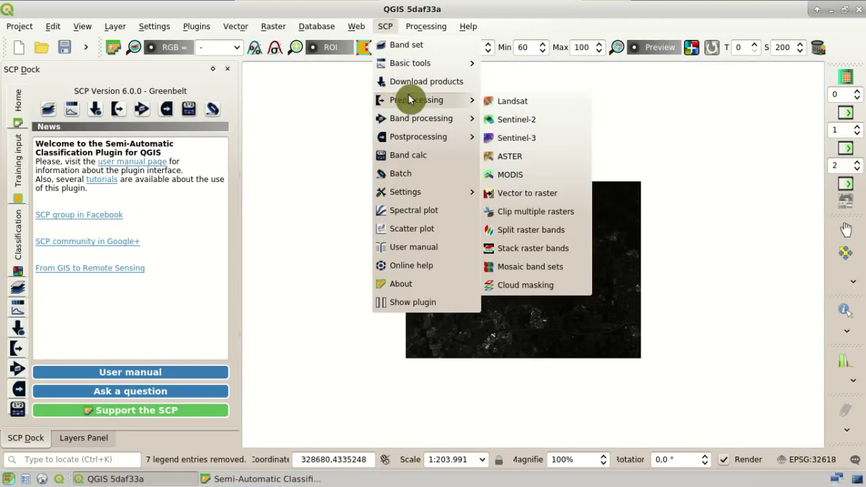
pyautogui.click(561, 101)
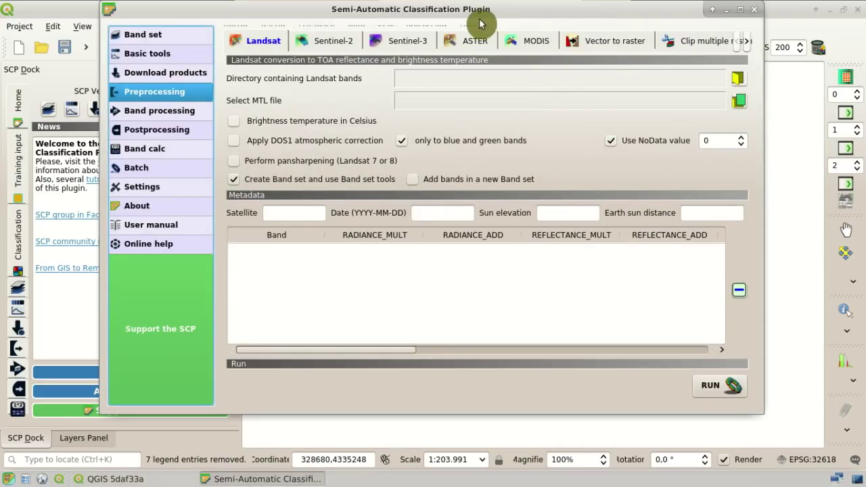
pyautogui.moveTo(557, 17); pyautogui.dragTo(565, 45)
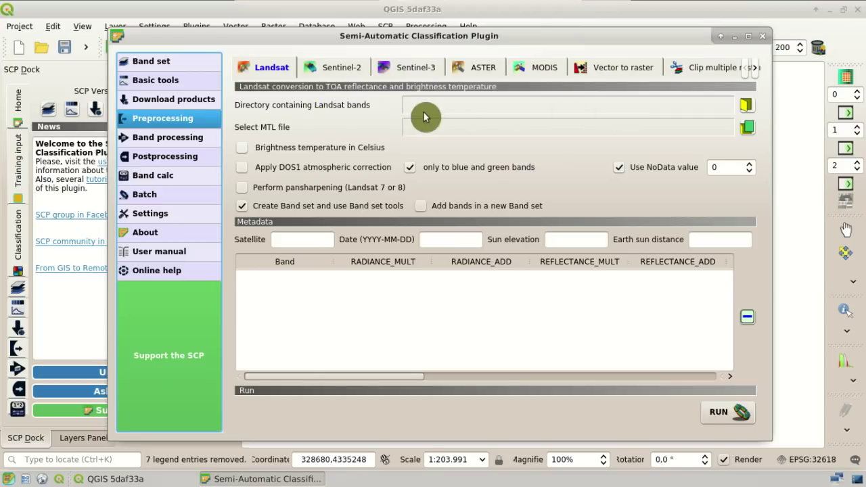
pyautogui.click(746, 105)
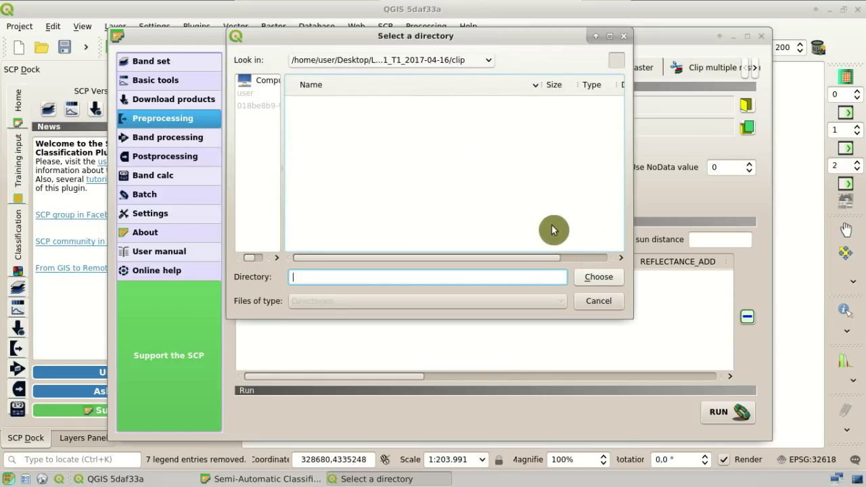
pyautogui.click(598, 279)
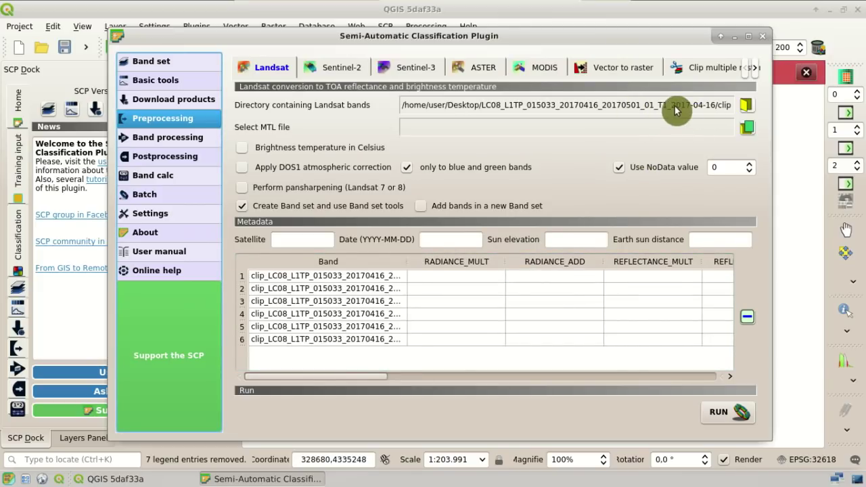
# Step: Load LC08_L1TP_015033_20170416_20170501_01_T1_MTL.txt as the MTL file and widen the metadata table's Band column to show full band names
pyautogui.click(680, 16)
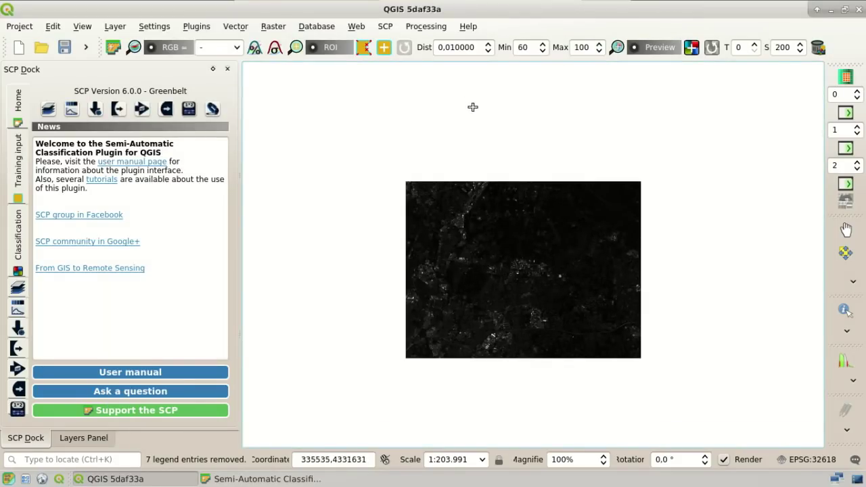
pyautogui.click(314, 479)
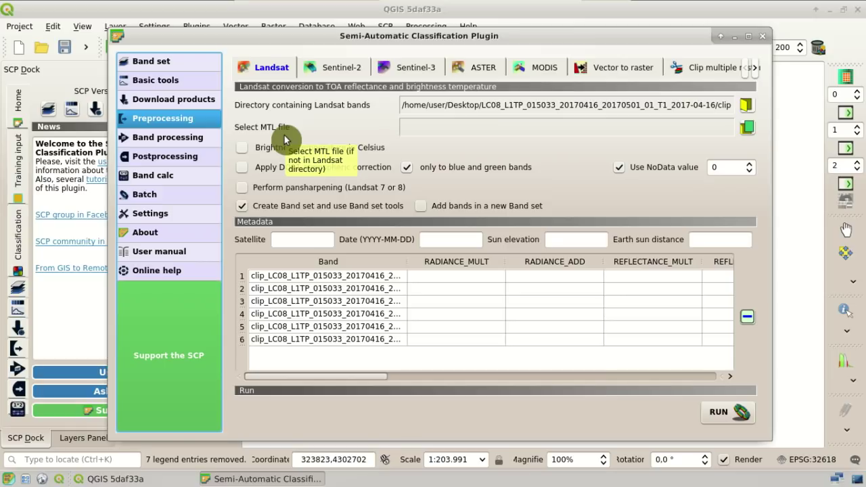
pyautogui.click(748, 131)
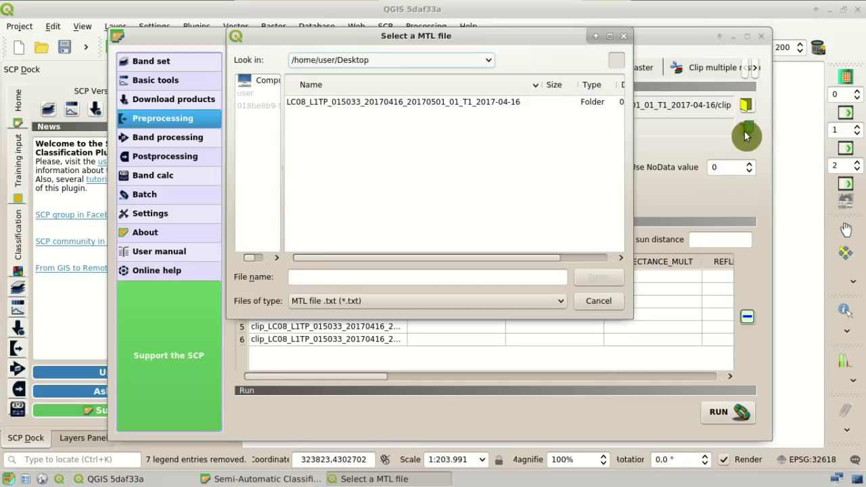
pyautogui.doubleClick(420, 108)
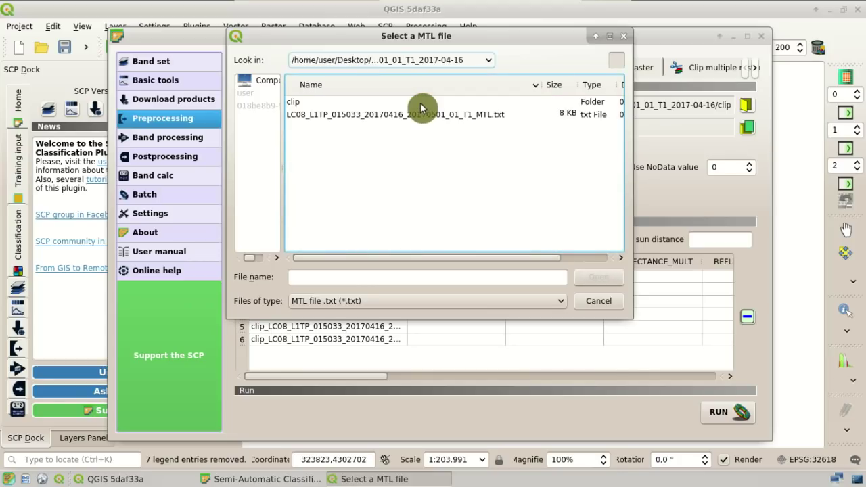
pyautogui.click(480, 119)
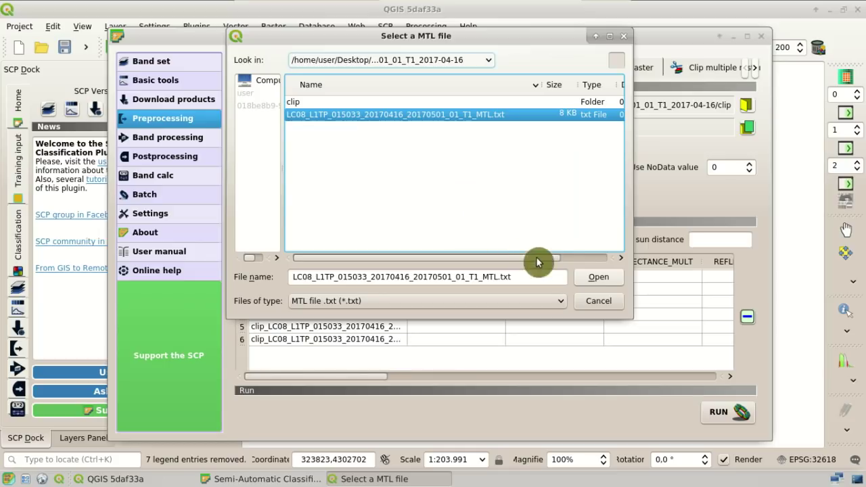
pyautogui.click(598, 277)
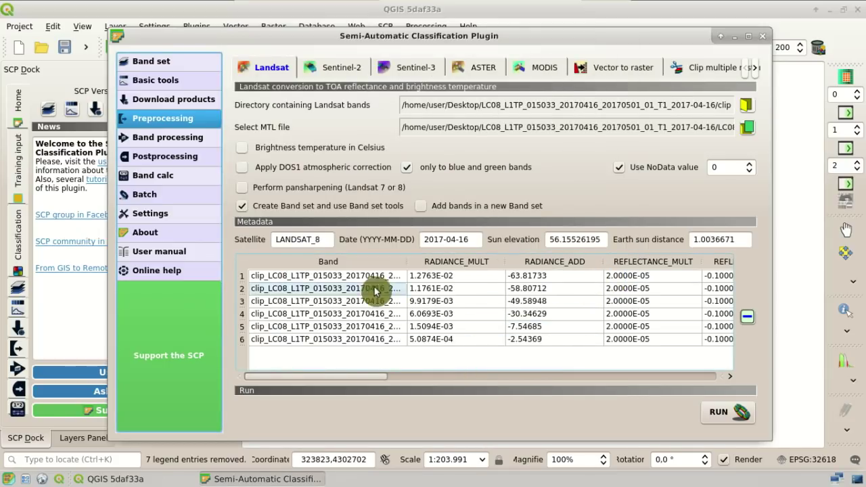
pyautogui.moveTo(403, 261); pyautogui.dragTo(547, 285)
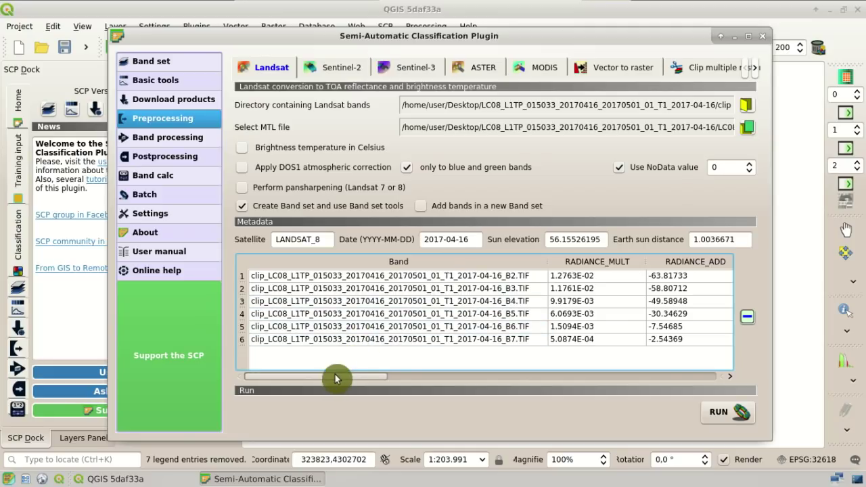
pyautogui.moveTo(332, 381); pyautogui.dragTo(284, 388)
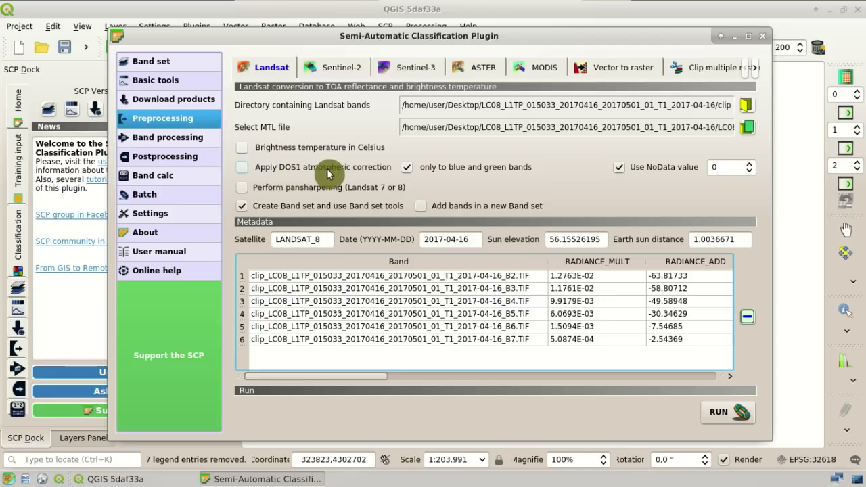
# Step: Enable DOS1 atmospheric correction and turn off Create Band set and use Band set tools for the Landsat conversion
pyautogui.click(244, 170)
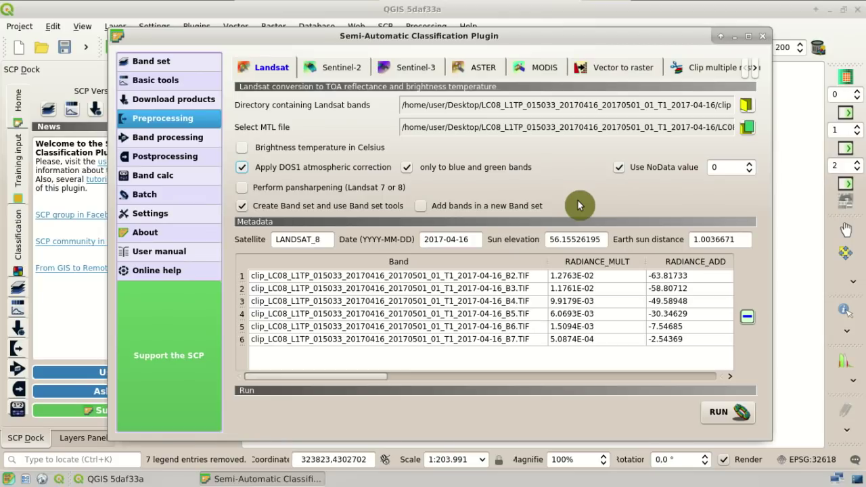
pyautogui.click(245, 209)
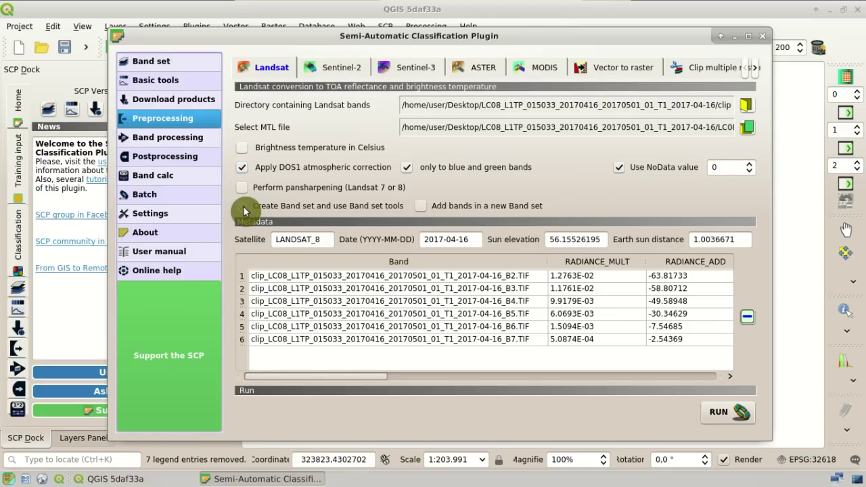
# Step: Run the Landsat conversion with a new folder named reflectance, created beside the clip folder, as the output directory
pyautogui.click(740, 413)
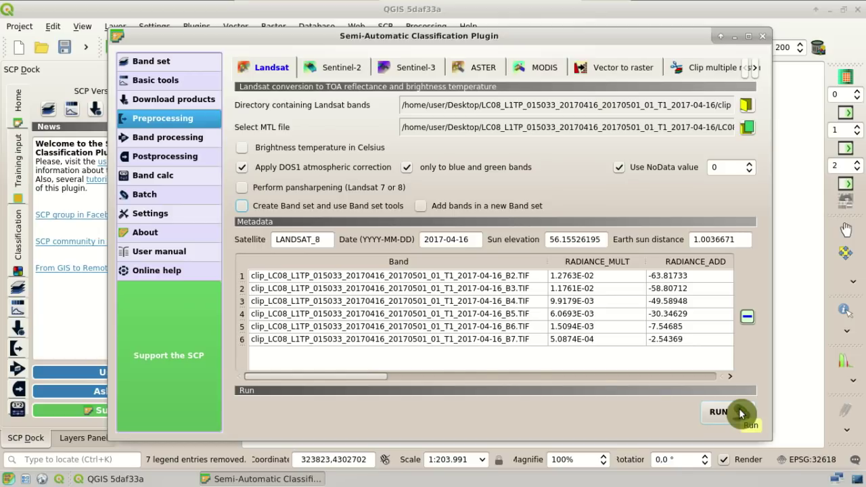
pyautogui.click(741, 414)
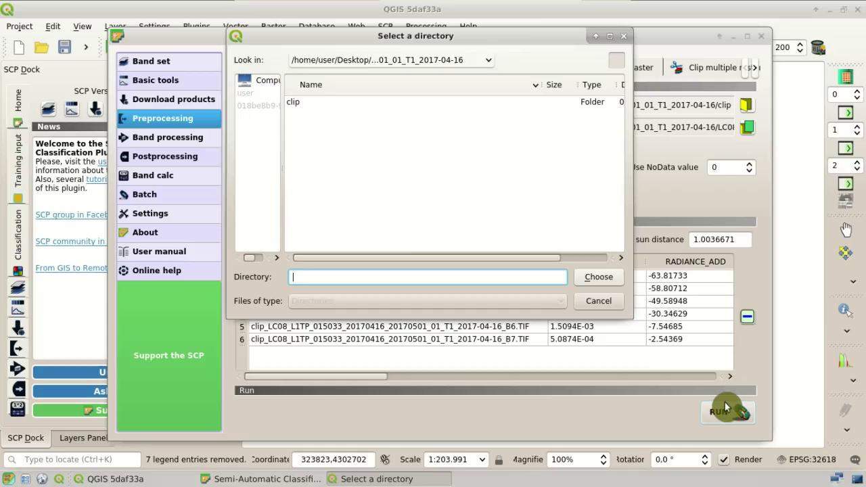
pyautogui.rightClick(401, 192)
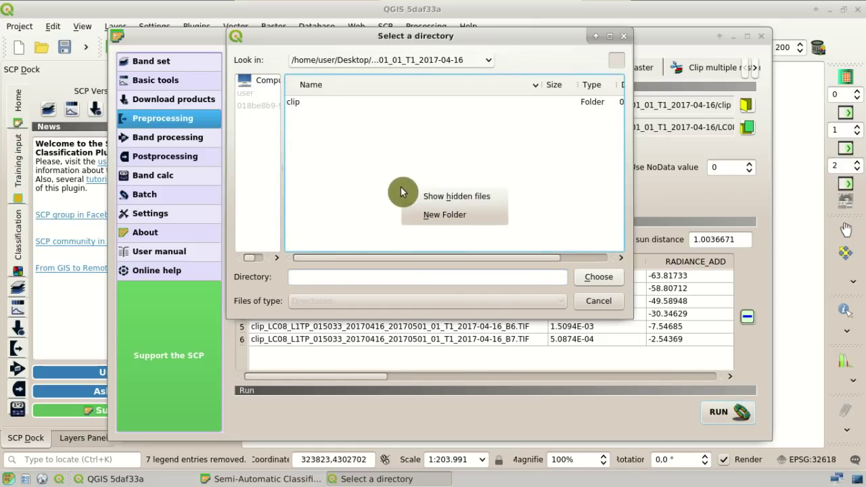
pyautogui.click(418, 215)
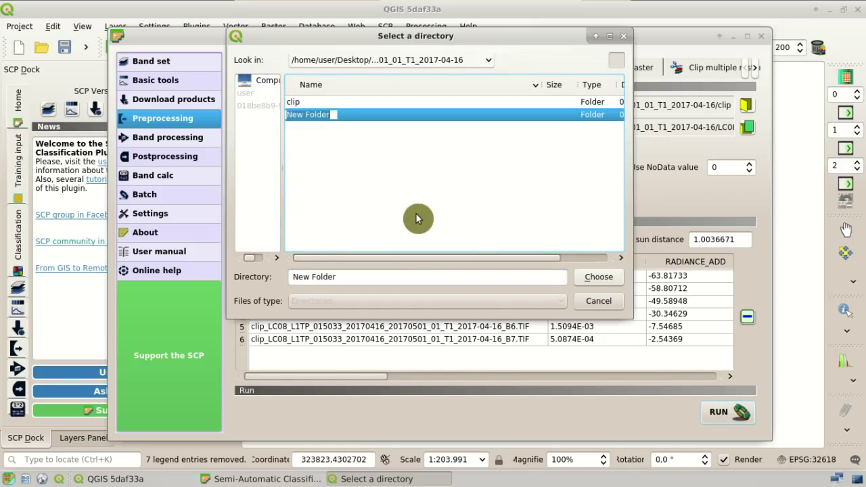
pyautogui.write('reflecta')
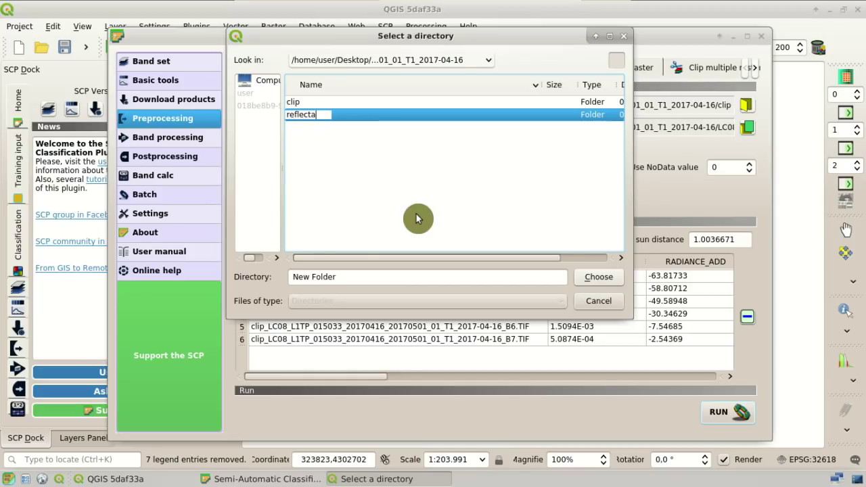
pyautogui.write('nce')
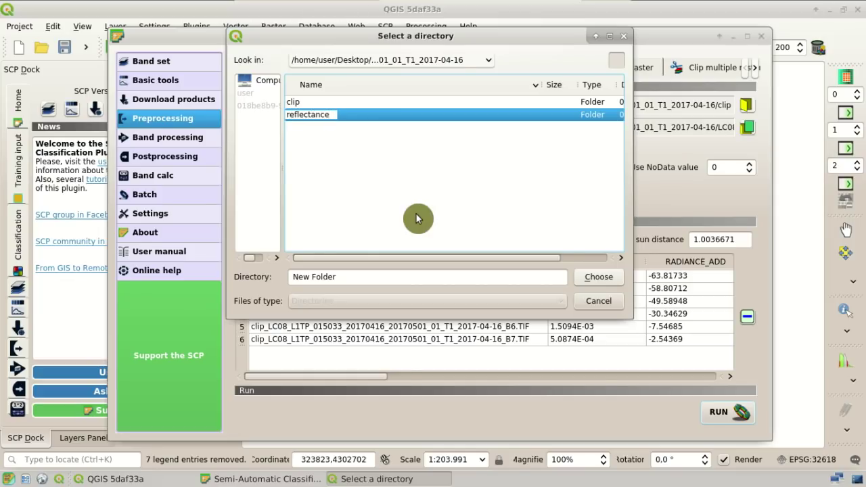
pyautogui.press('Return')
pyautogui.doubleClick(297, 116)
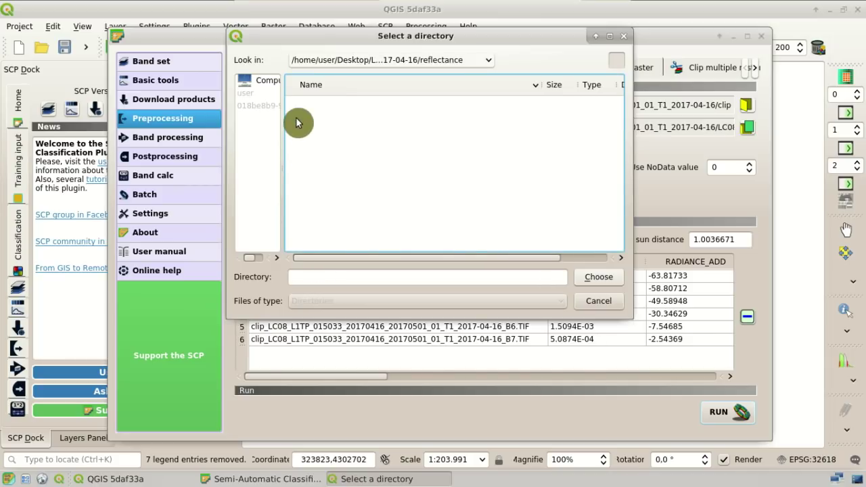
pyautogui.click(597, 278)
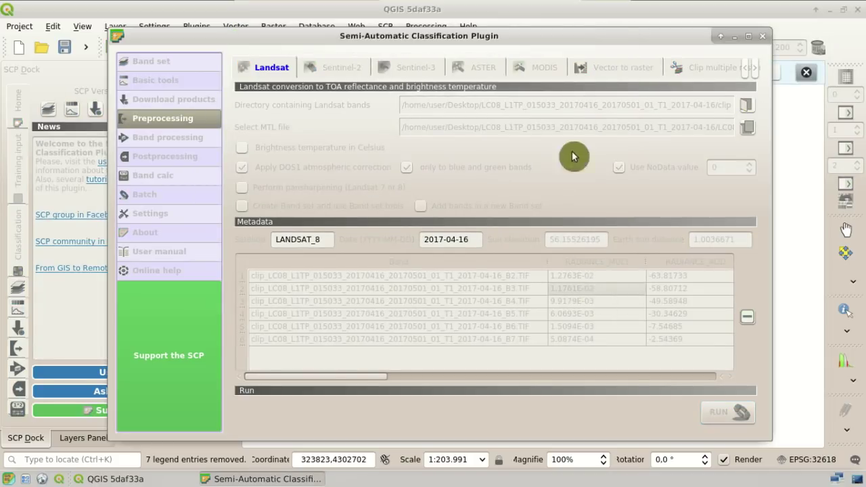
# Step: Inspect the converted bands in the main window by hiding the reflectance B7, B6 and B5 layers one after another
pyautogui.click(558, 16)
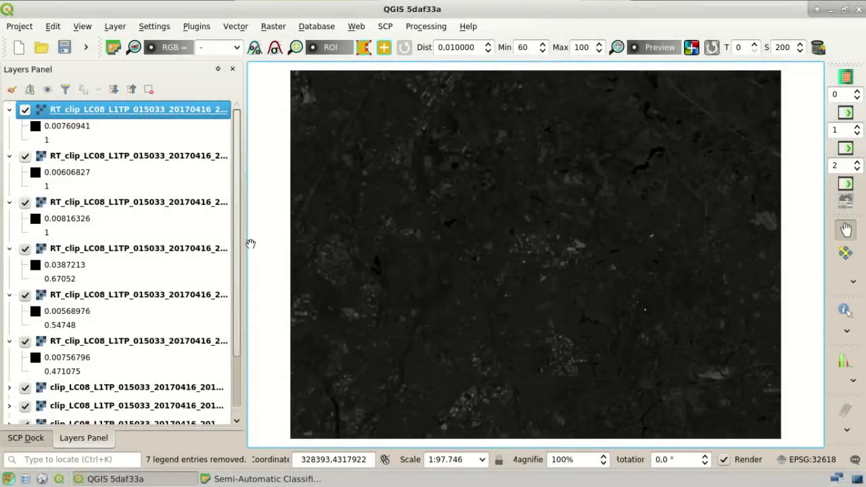
pyautogui.moveTo(244, 242); pyautogui.dragTo(415, 270)
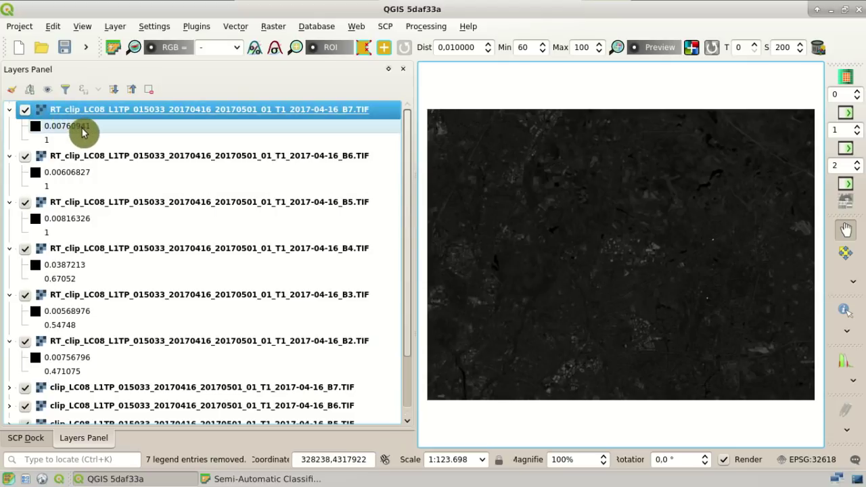
pyautogui.click(25, 110)
pyautogui.click(24, 157)
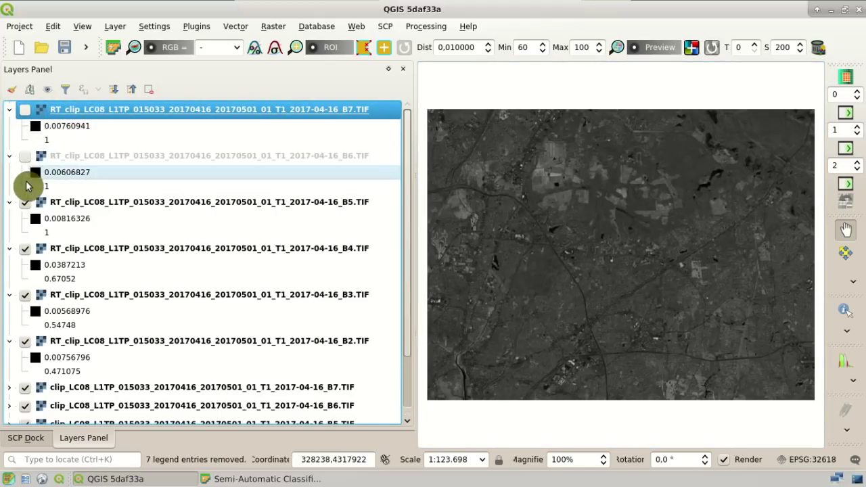
pyautogui.click(25, 203)
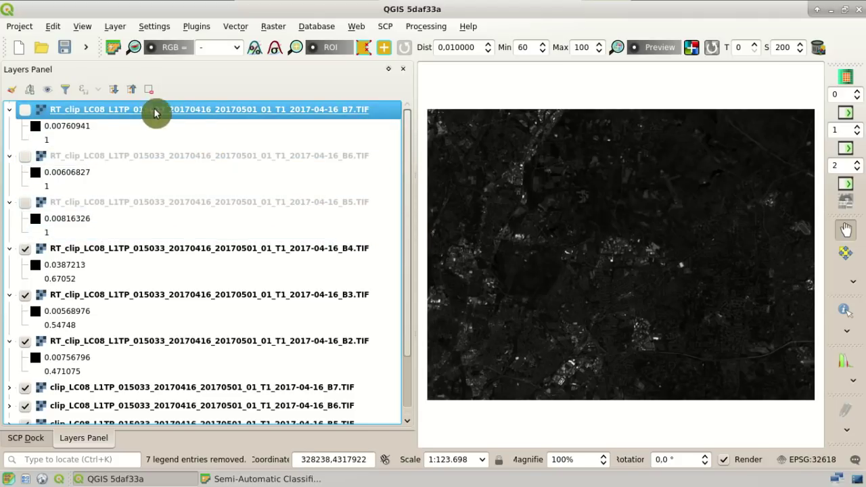
# Step: Collapse all layer legends and remove the clipped bands without the RT_ prefix from the project
pyautogui.click(130, 89)
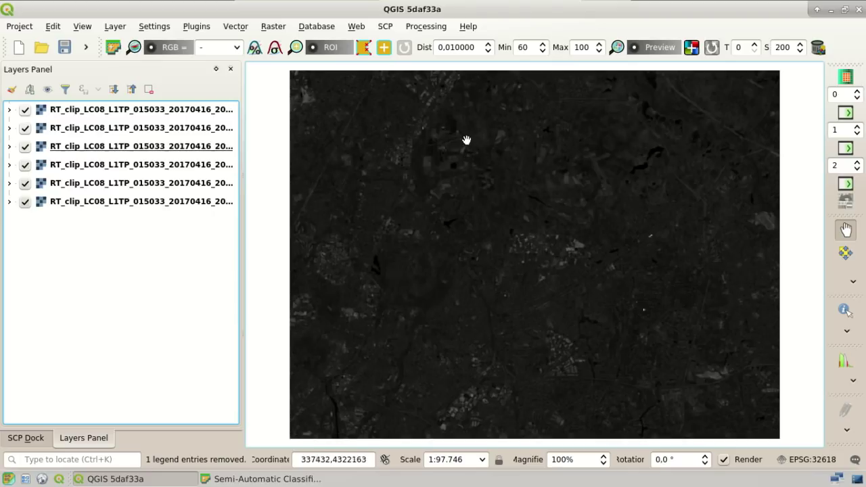
# Step: Open the SCP band set tool, refresh the single band list and select all RT_clip bands from B2 to B7
pyautogui.click(386, 29)
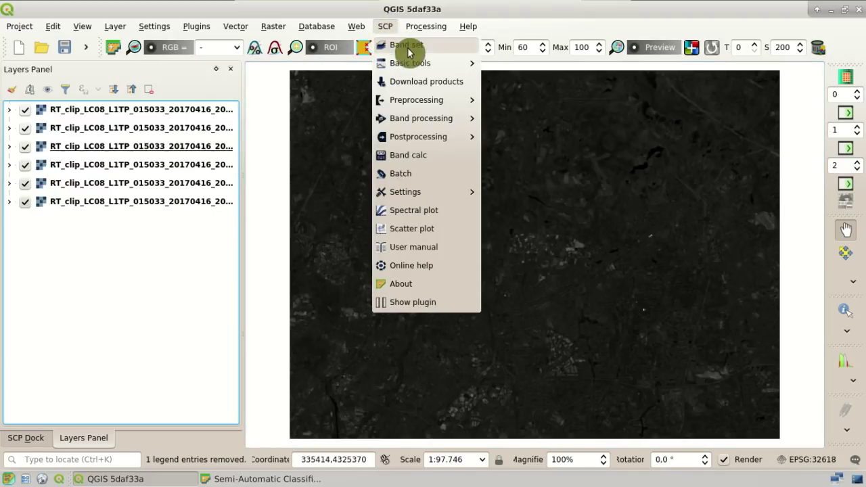
pyautogui.click(466, 48)
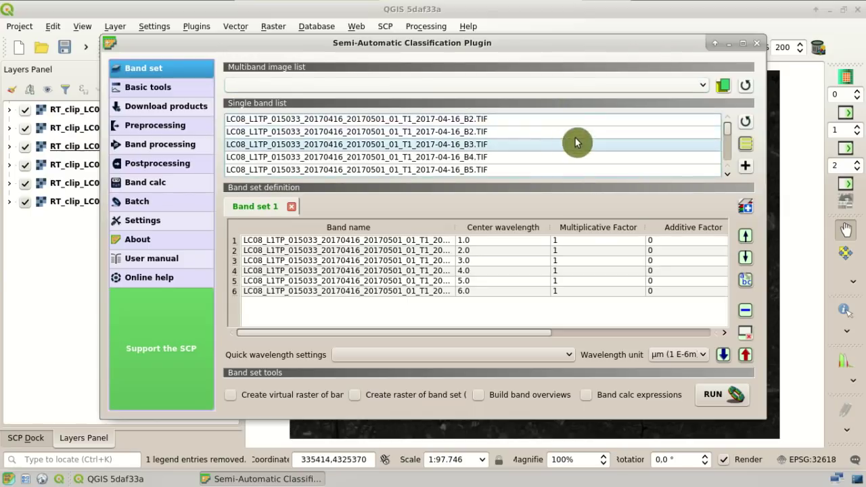
pyautogui.click(751, 124)
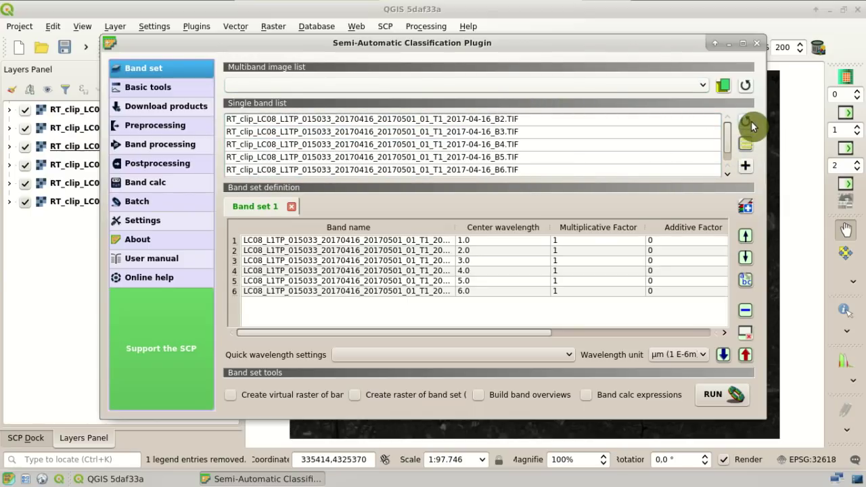
pyautogui.scroll(-1, 729, 165)
pyautogui.scroll(1, 730, 151)
pyautogui.click(476, 131)
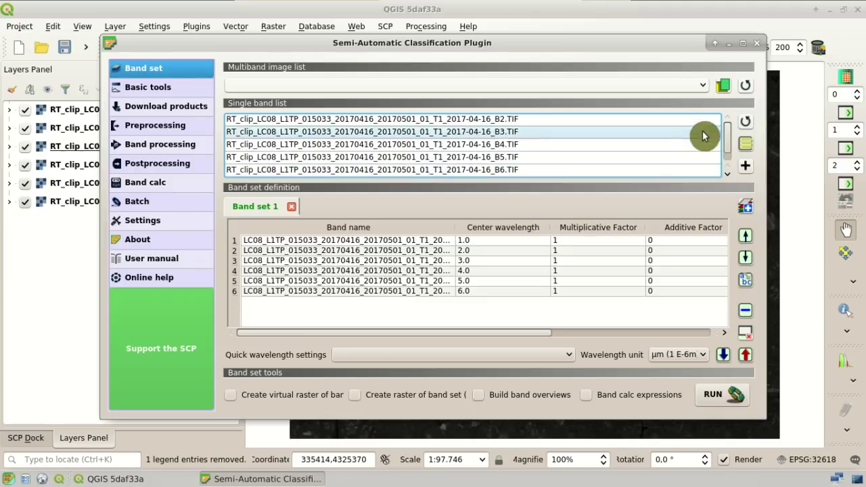
pyautogui.moveTo(718, 124); pyautogui.dragTo(759, 266)
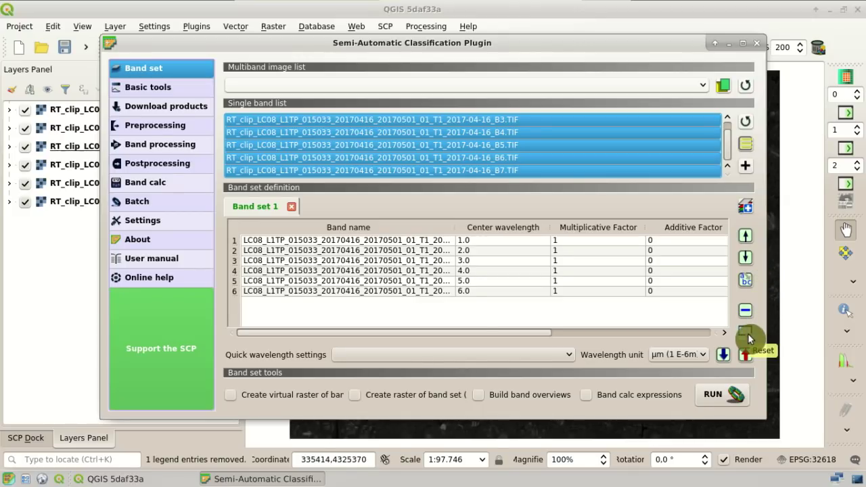
# Step: Widen the Band name column to show full names and clear the old bands from Band set 1
pyautogui.moveTo(451, 227); pyautogui.dragTo(531, 230)
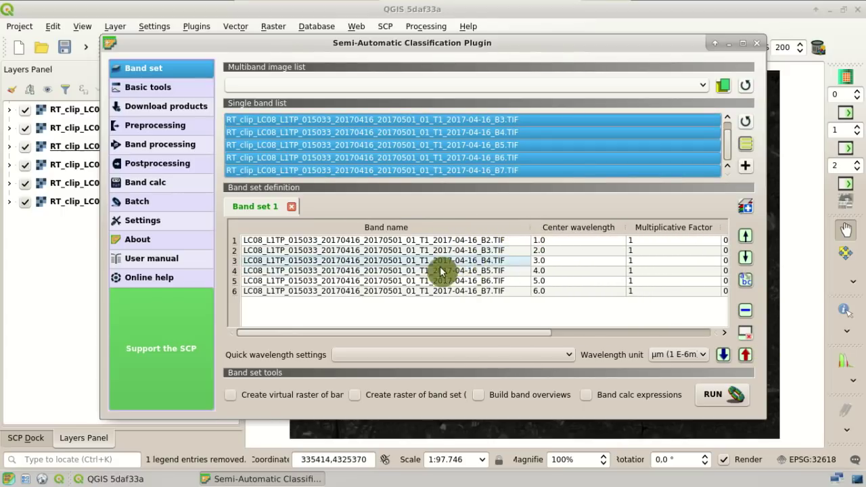
pyautogui.click(747, 333)
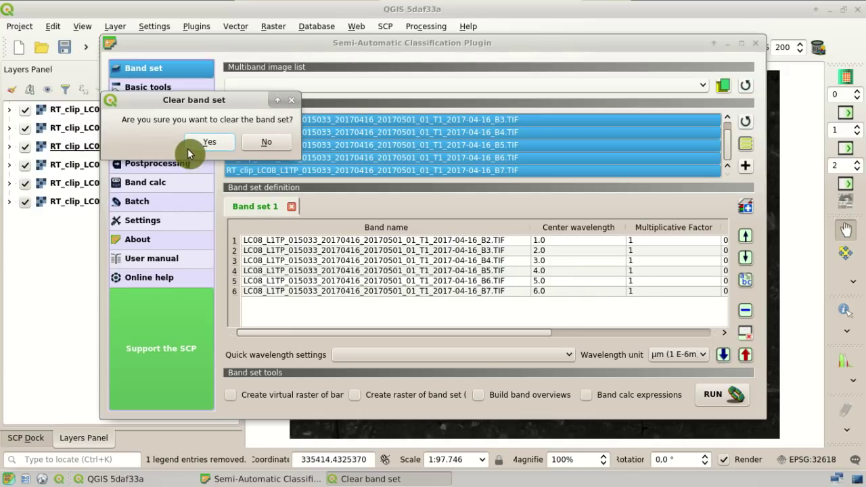
pyautogui.click(215, 142)
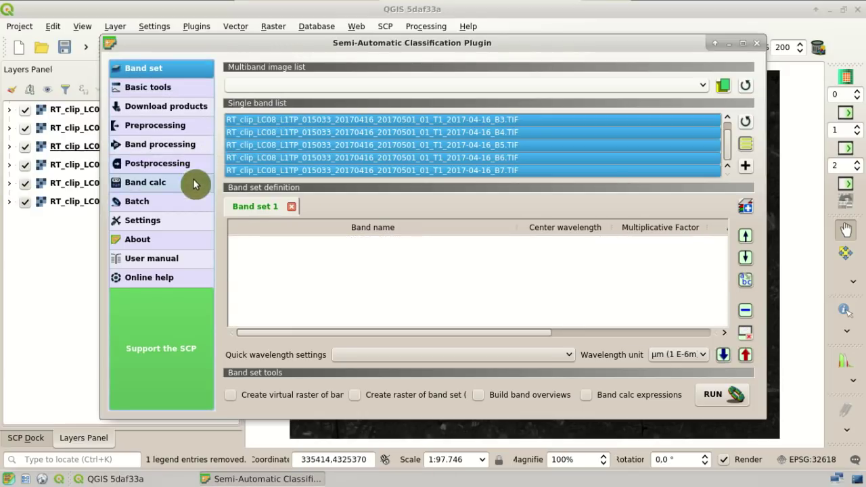
# Step: Add the selected reflectance bands to Band set 1 and apply the Landsat 8 OLI [bands 2, 3, 4, 5, 6, 7] wavelength settings
pyautogui.click(747, 166)
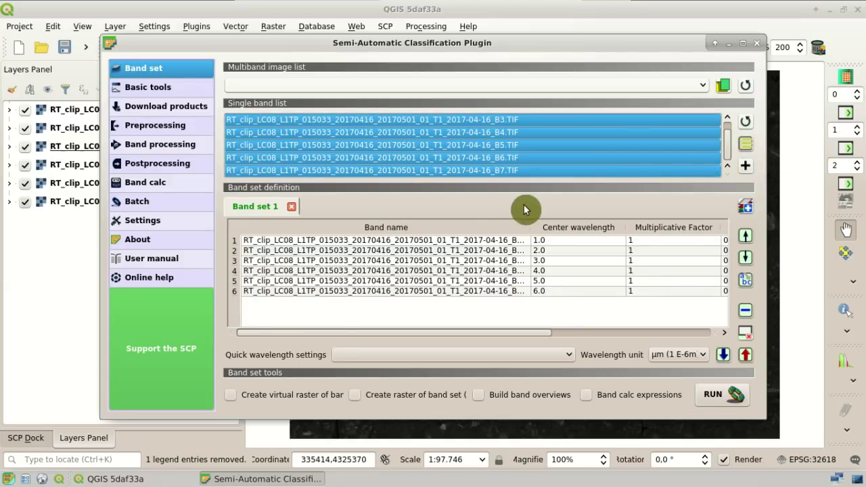
pyautogui.moveTo(532, 228); pyautogui.dragTo(548, 232)
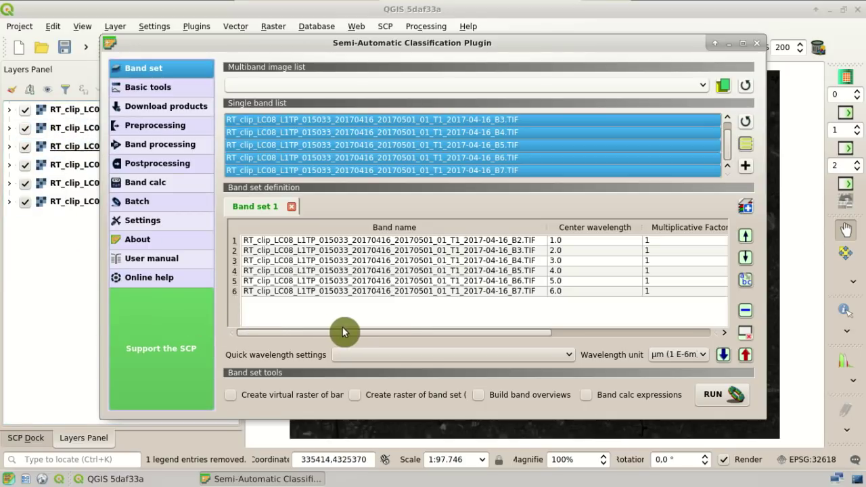
pyautogui.click(558, 356)
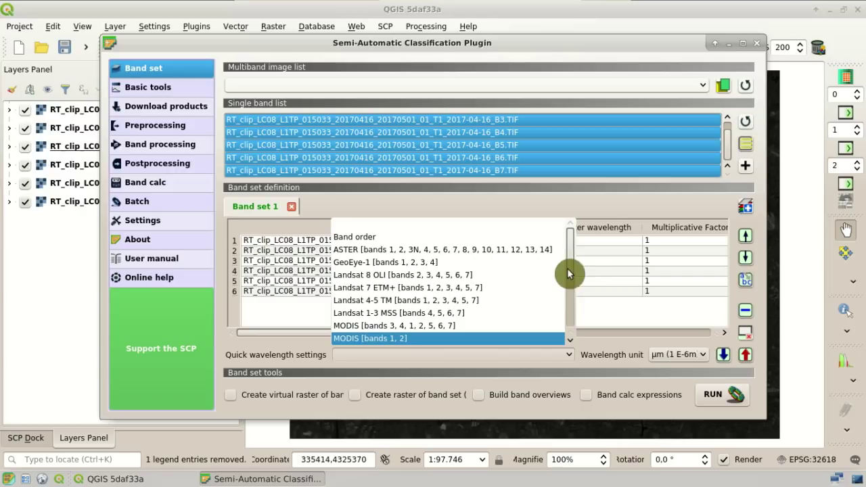
pyautogui.moveTo(567, 251)
pyautogui.mouseDown()
pyautogui.moveTo(569, 318)
pyautogui.moveTo(568, 253)
pyautogui.moveTo(570, 264)
pyautogui.mouseUp()
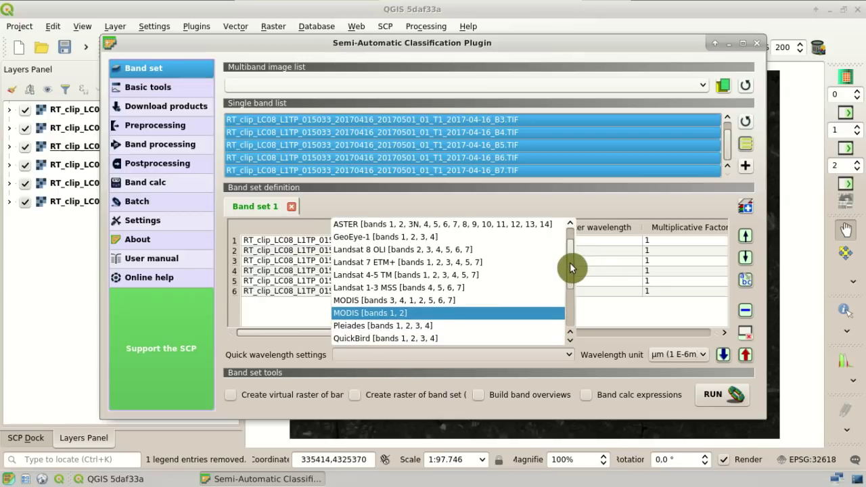
pyautogui.click(458, 257)
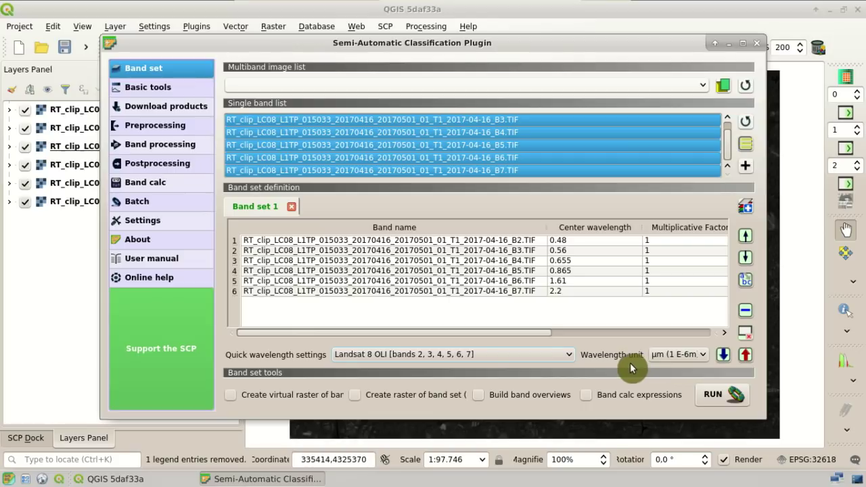
# Step: Return to the main QGIS window and hide all six RT_clip reflectance layers
pyautogui.click(237, 21)
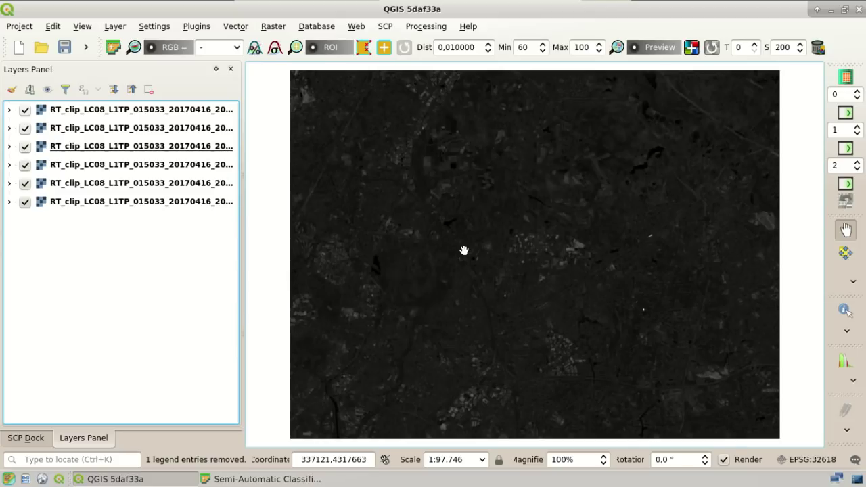
pyautogui.moveTo(149, 166); pyautogui.dragTo(31, 117)
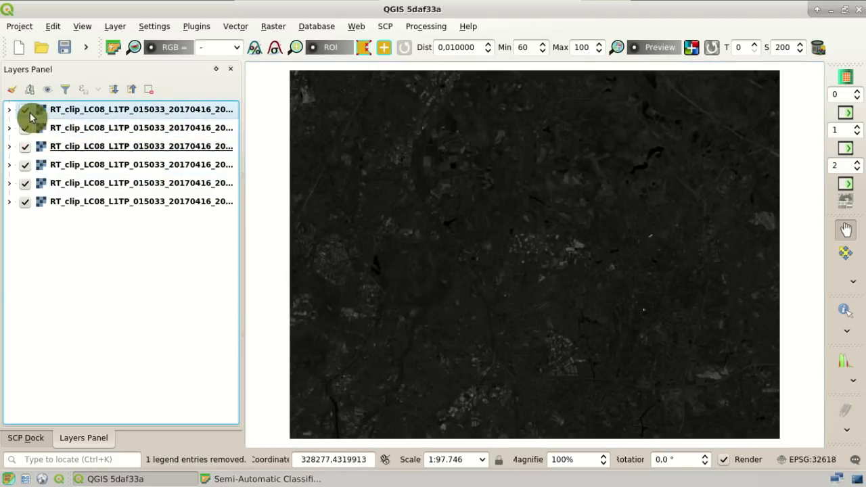
pyautogui.click(25, 111)
pyautogui.click(27, 129)
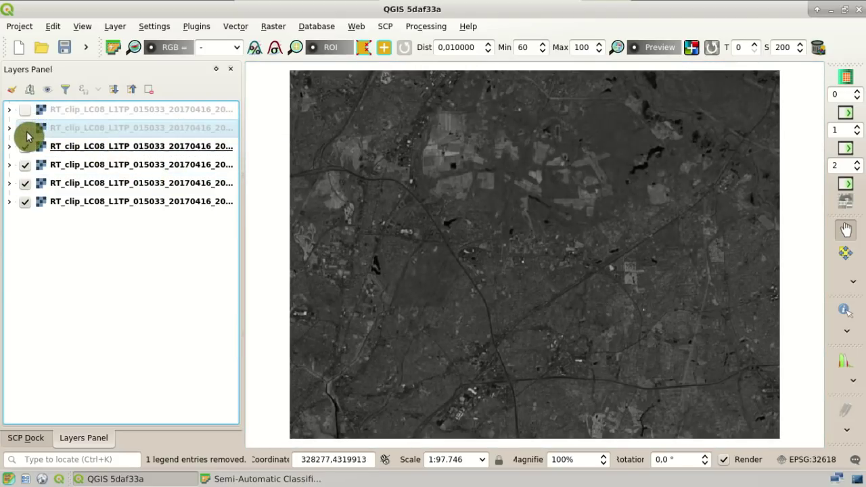
pyautogui.click(25, 146)
pyautogui.click(25, 166)
pyautogui.click(25, 184)
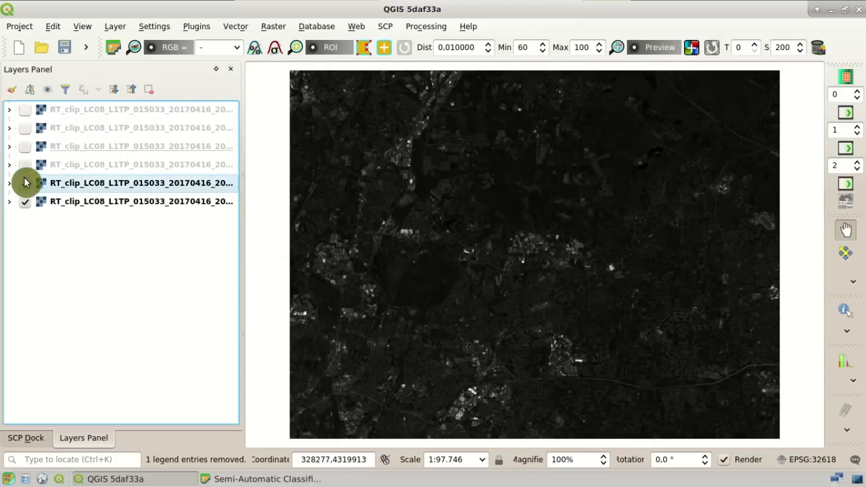
pyautogui.click(26, 202)
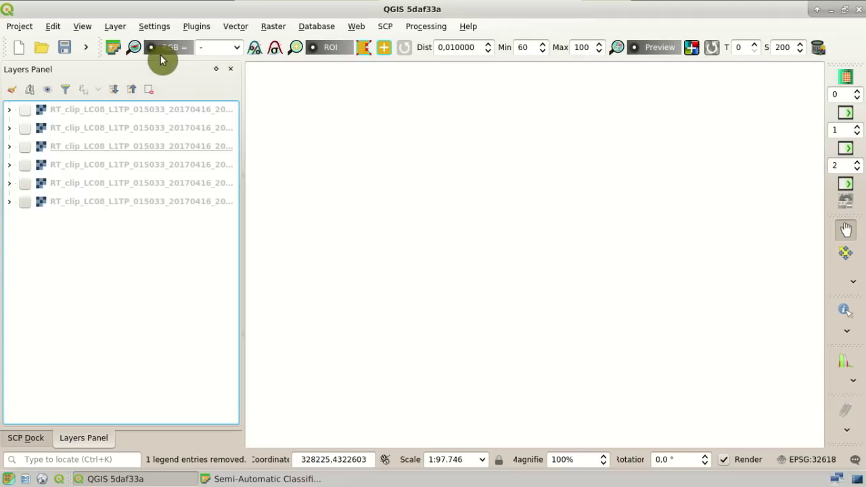
# Step: Display the band set as a 3-2-1 RGB composite and move Virtual Band Set 1 above all other layers
pyautogui.click(236, 51)
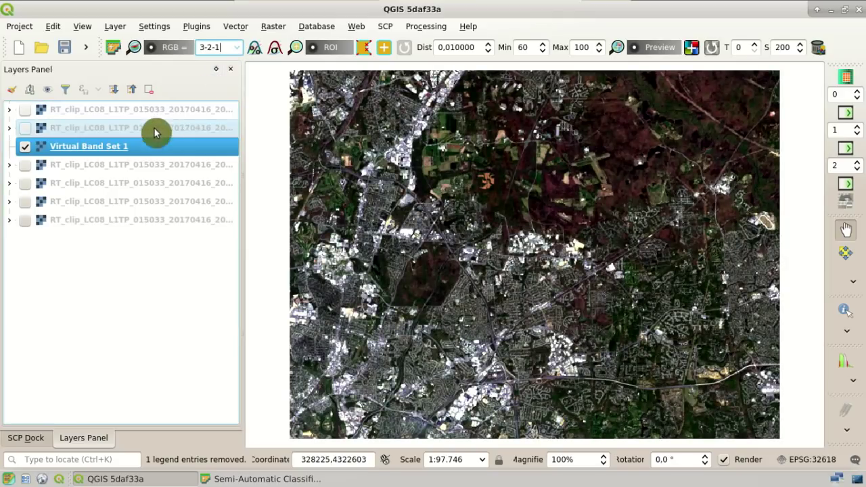
pyautogui.moveTo(132, 147); pyautogui.dragTo(173, 120)
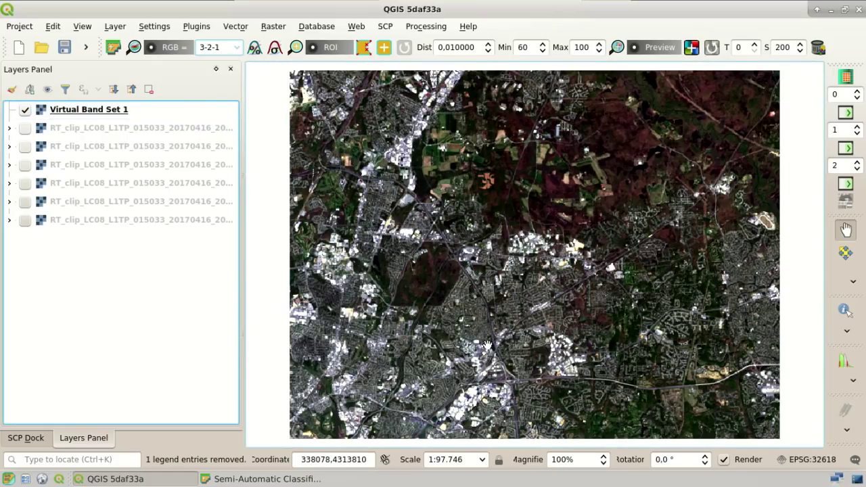
# Step: Display Virtual Band Set 1 as a 4-3-2 false-colour RGB composite
pyautogui.scroll(1, 553, 364)
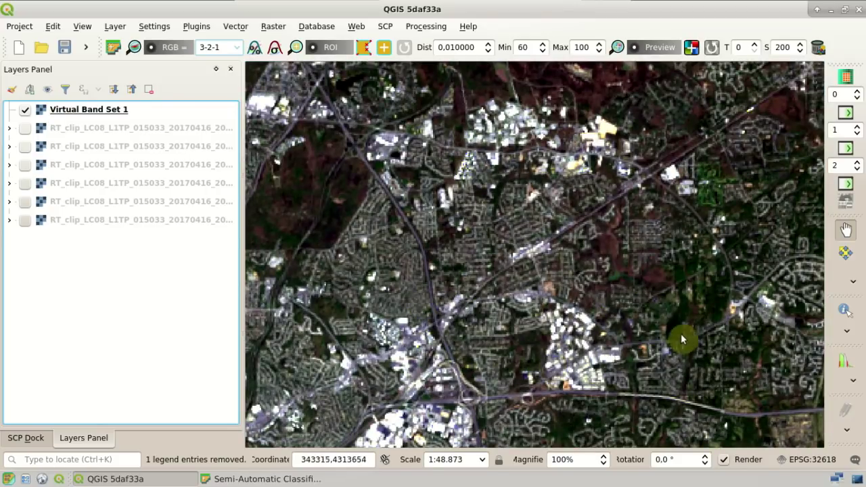
pyautogui.click(238, 49)
pyautogui.click(232, 88)
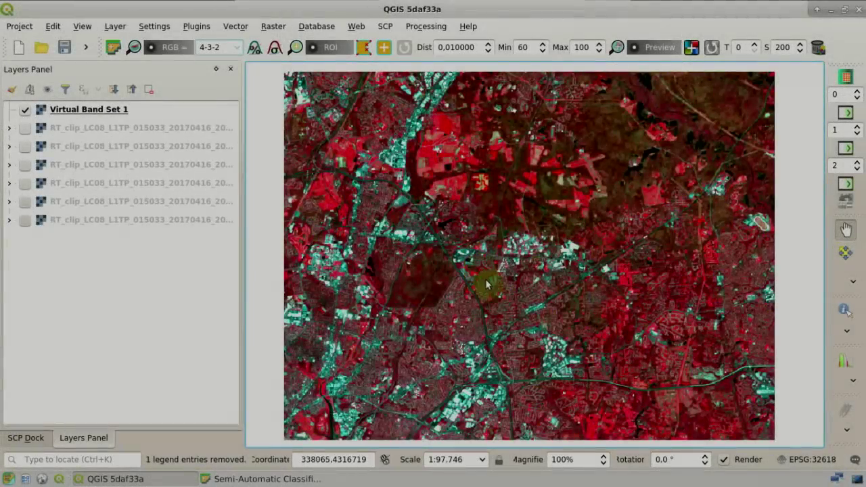
pyautogui.scroll(1, 486, 284)
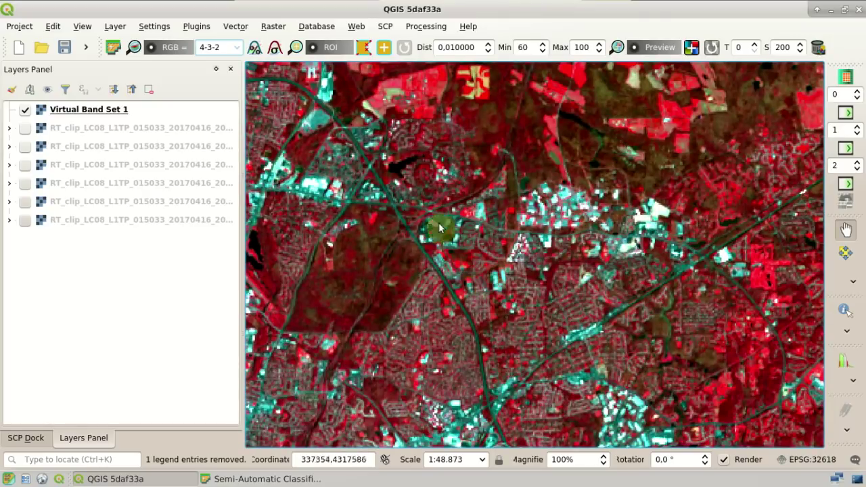
# Step: Try the local standard deviation stretch on the 4-3-2 composite and return to the local cumulative cut stretch
pyautogui.click(257, 51)
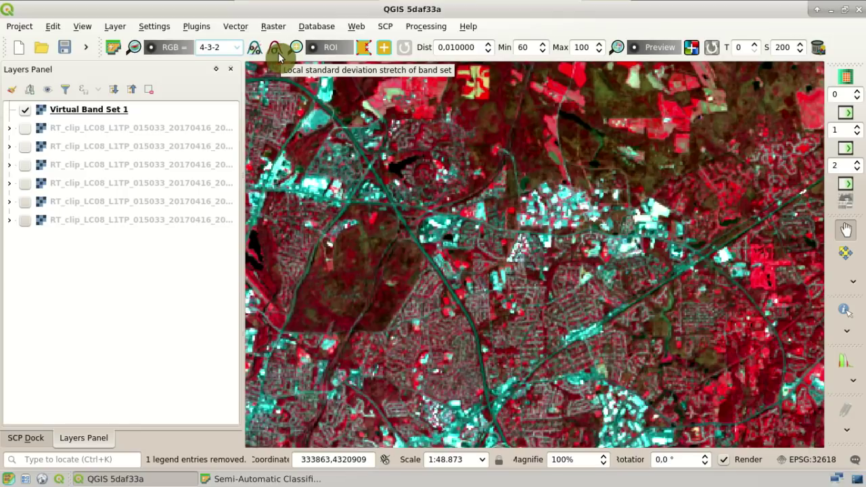
pyautogui.click(278, 52)
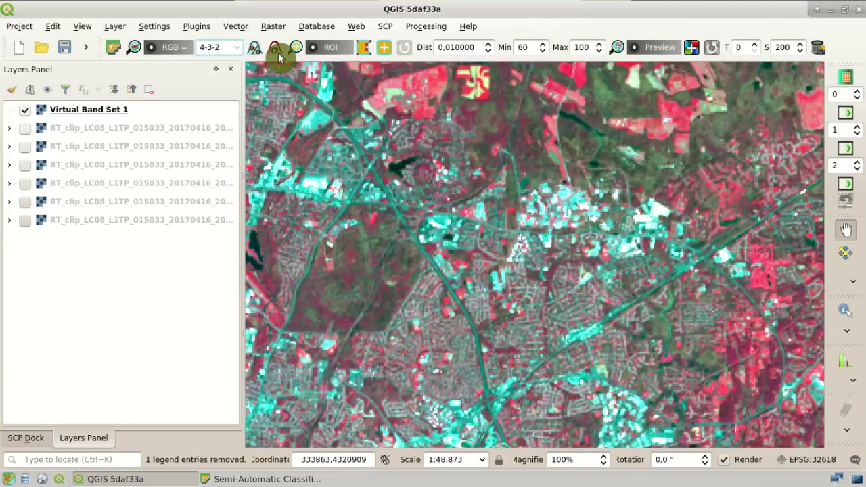
pyautogui.click(518, 264)
pyautogui.scroll(-1, 519, 262)
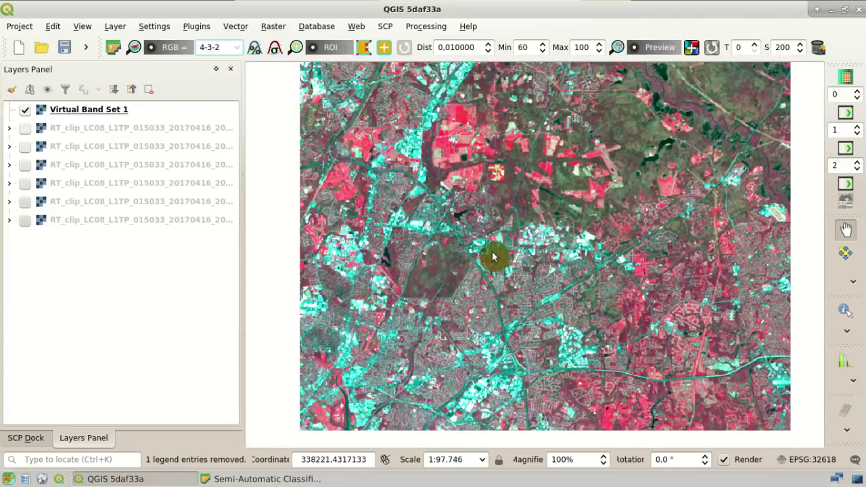
pyautogui.click(257, 52)
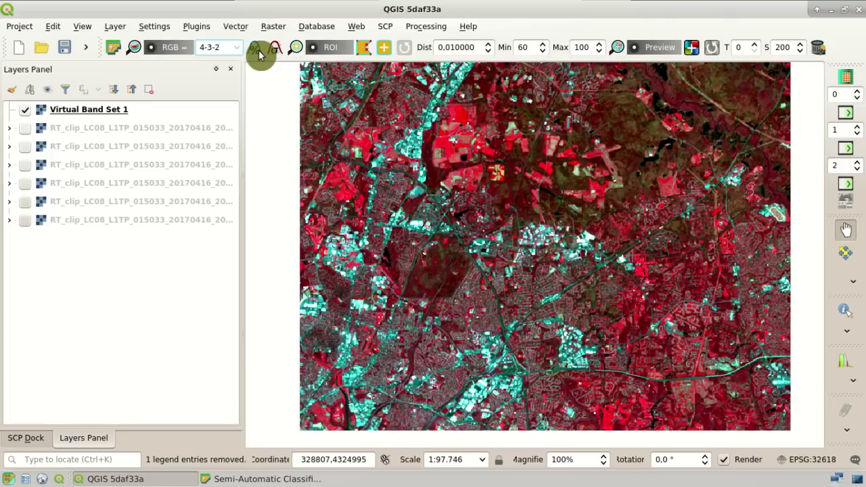
# Step: Switch the band set to the 3-2-1 composite for comparison and return to 4-3-2
pyautogui.click(237, 49)
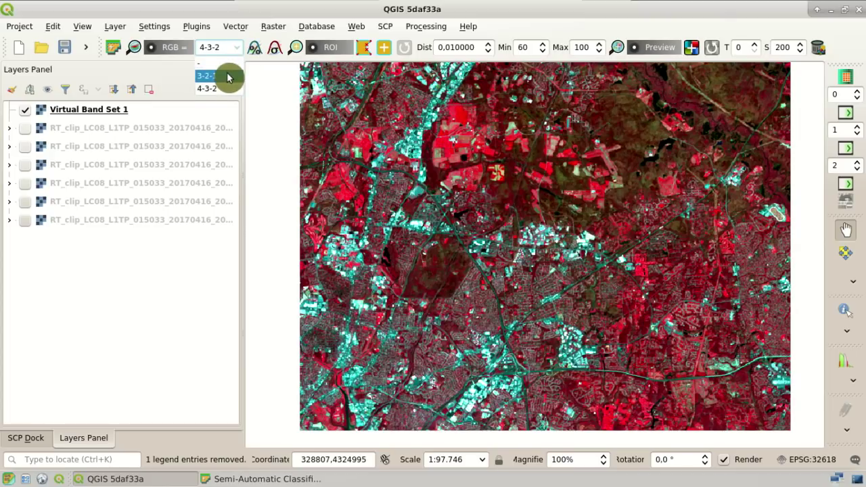
pyautogui.click(209, 76)
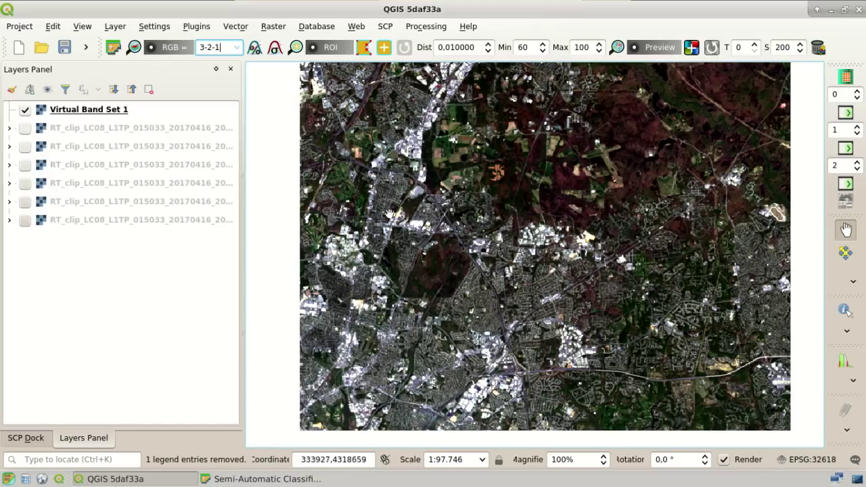
pyautogui.click(238, 51)
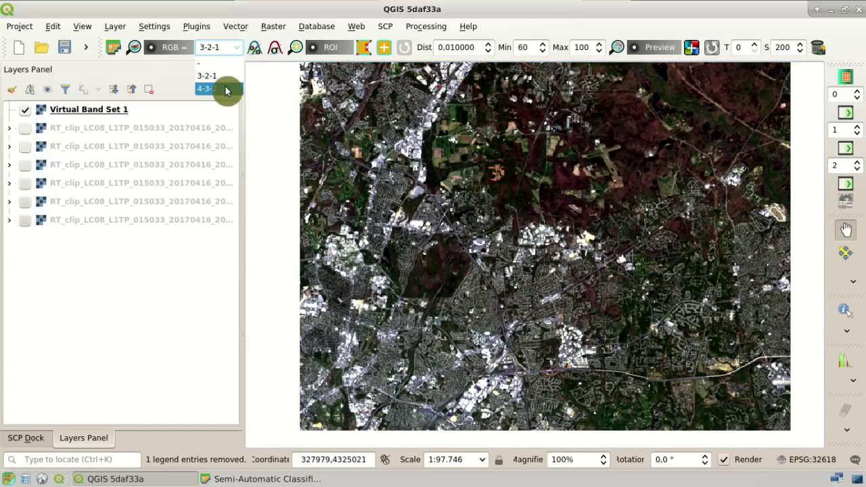
pyautogui.click(210, 88)
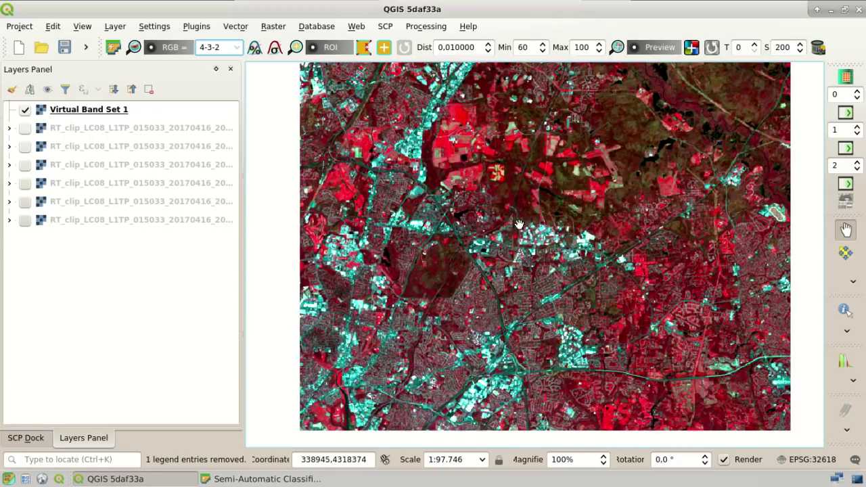
pyautogui.scroll(1, 519, 224)
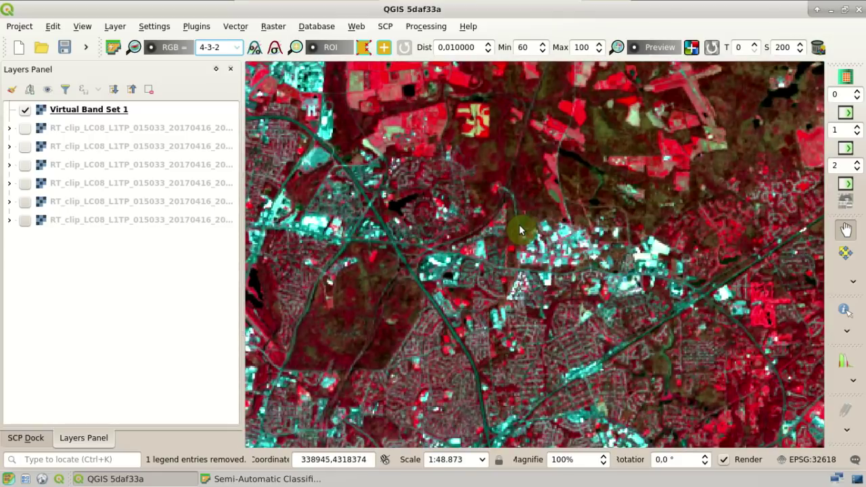
pyautogui.scroll(1, 518, 228)
pyautogui.scroll(-1, 519, 229)
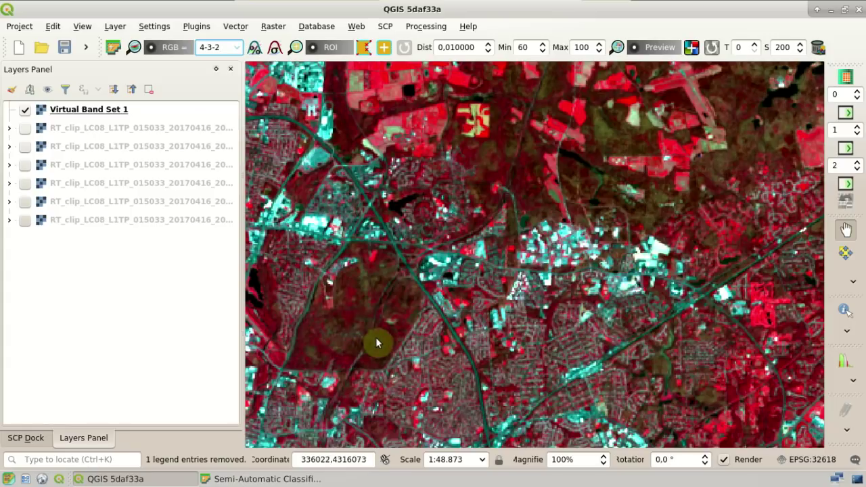
# Step: Create a new SCP training input file named training in the Landsat scene folder
pyautogui.click(27, 438)
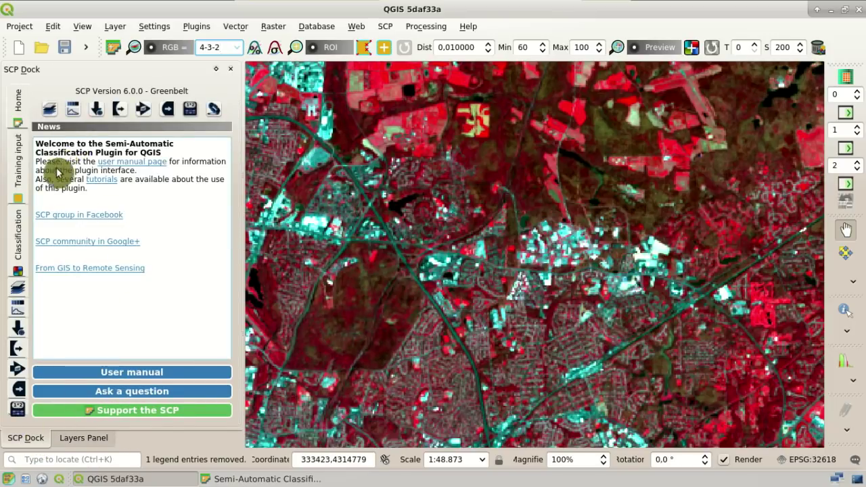
pyautogui.click(19, 153)
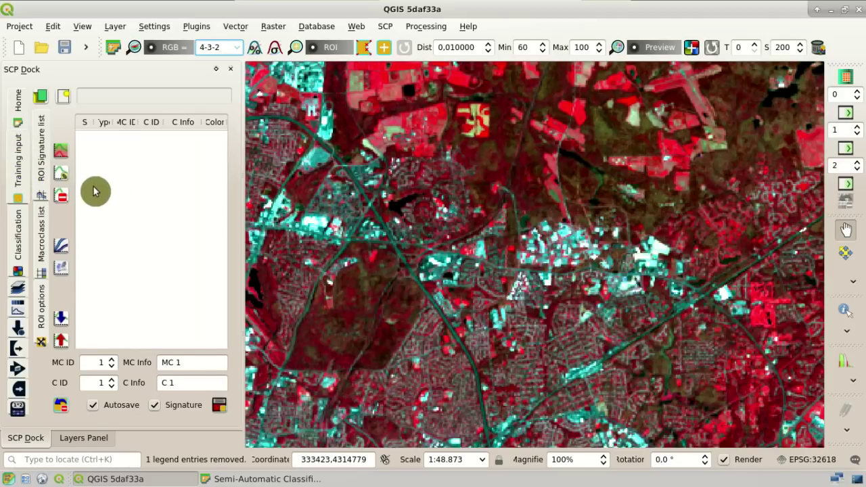
pyautogui.click(65, 99)
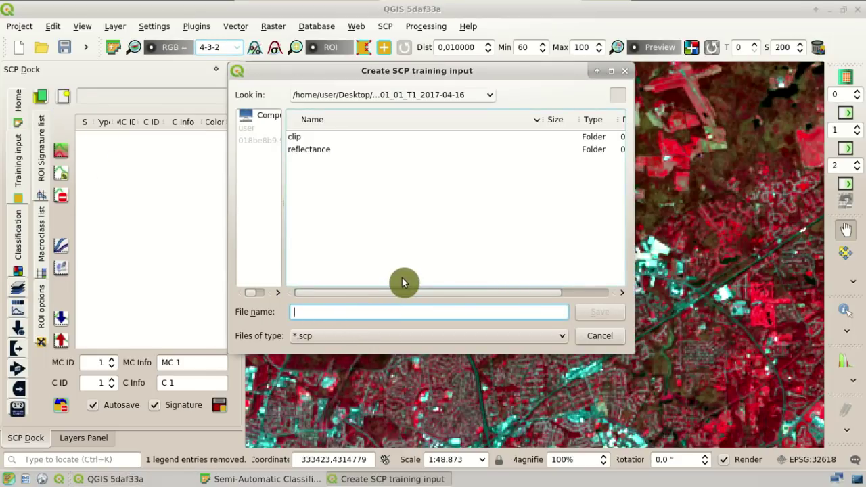
pyautogui.write('training')
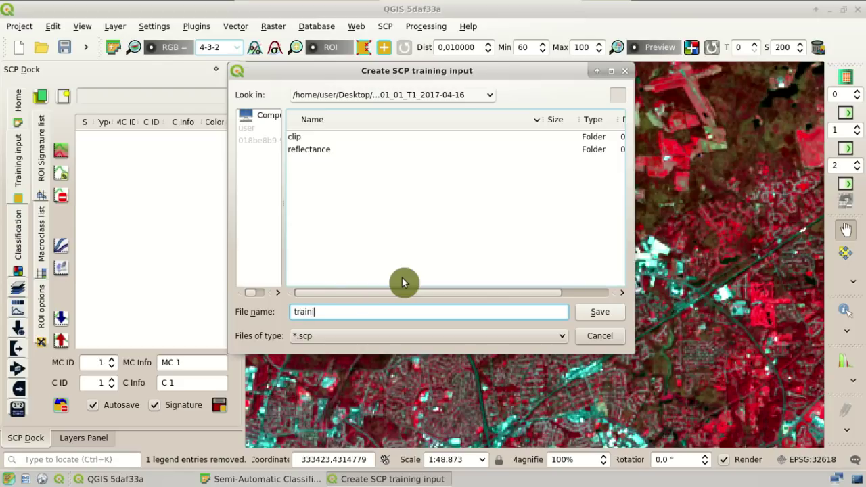
pyautogui.click(586, 317)
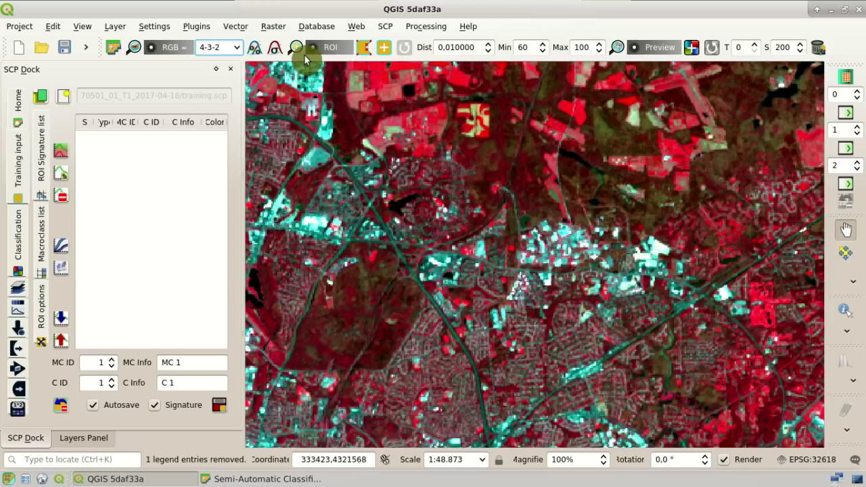
# Step: Apply the local cumulative cut stretch to the area around the small black lake north of the road junction
pyautogui.click(364, 53)
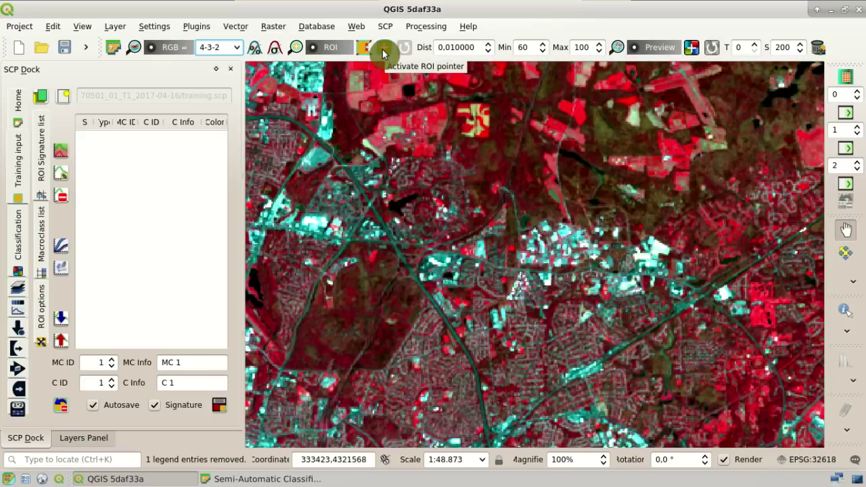
pyautogui.click(373, 53)
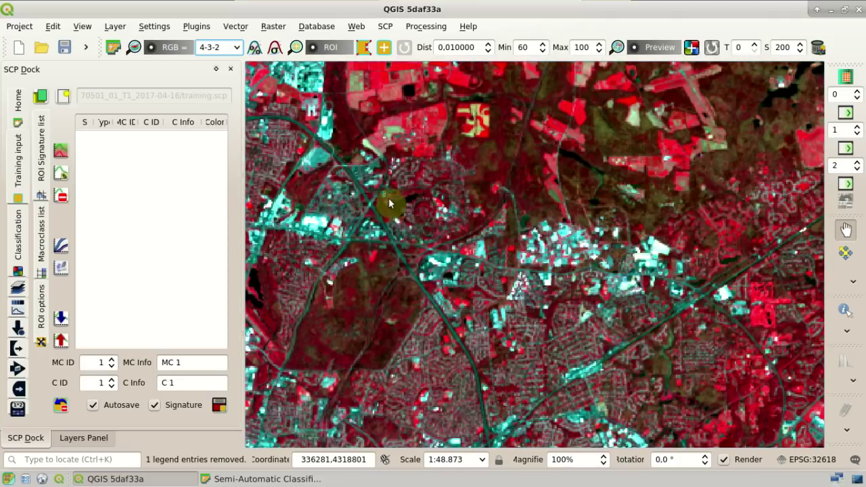
pyautogui.scroll(1, 389, 197)
pyautogui.scroll(1, 389, 197)
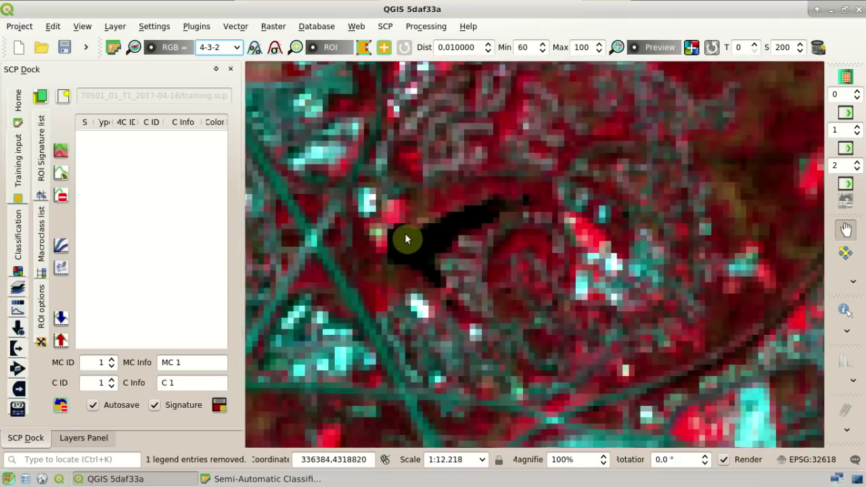
pyautogui.click(257, 51)
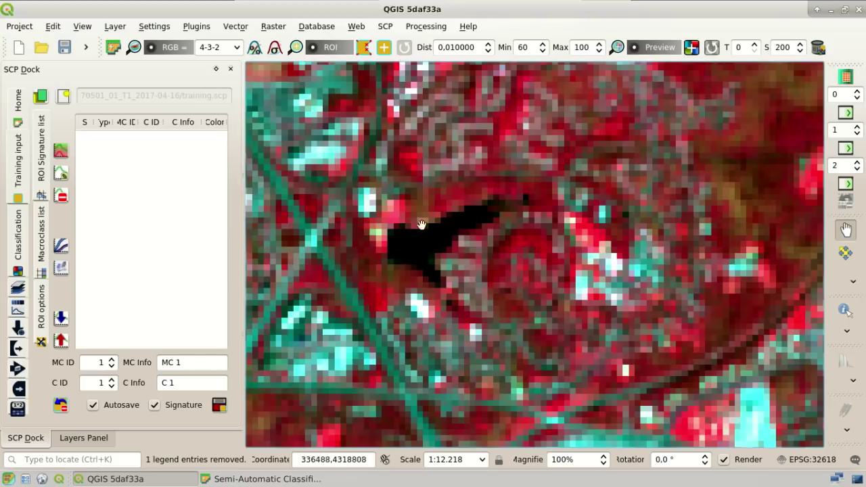
# Step: Draw a manual ROI polygon inside the black lake with the Create a ROI polygon tool
pyautogui.click(357, 48)
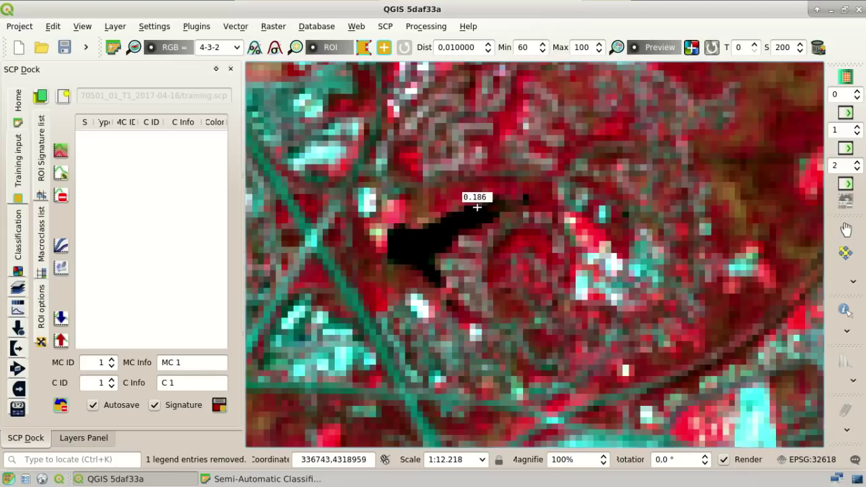
pyautogui.click(468, 228)
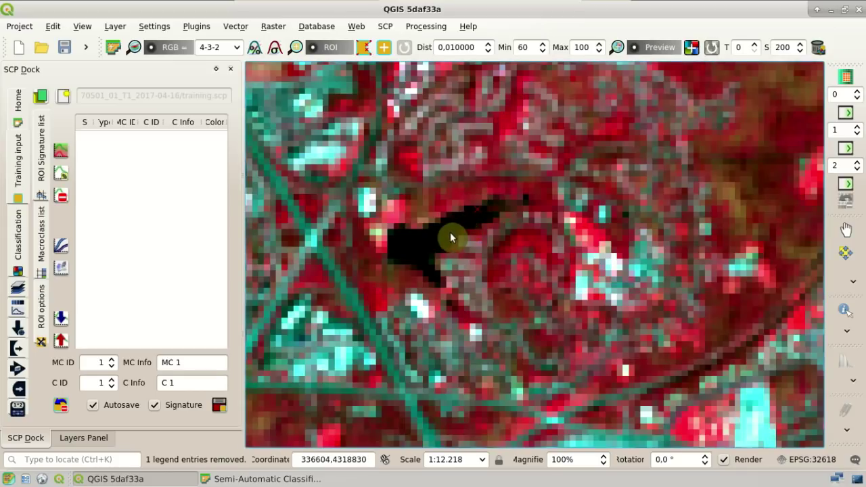
pyautogui.click(427, 264)
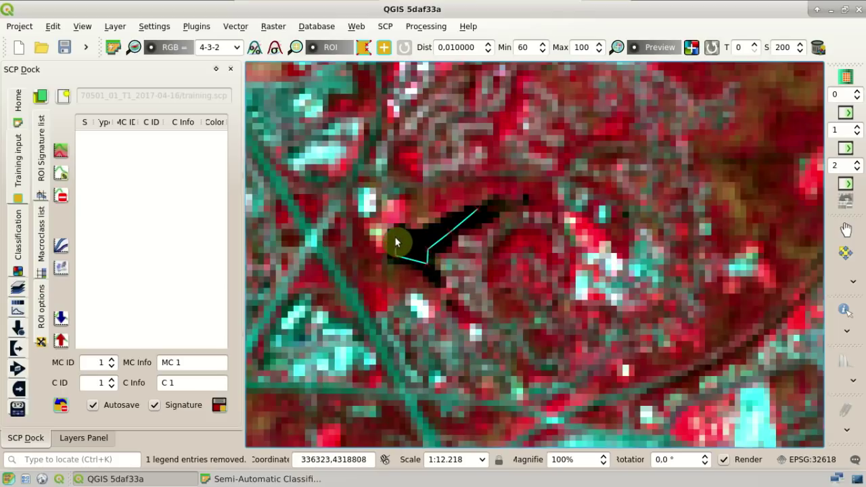
pyautogui.click(396, 238)
pyautogui.click(417, 230)
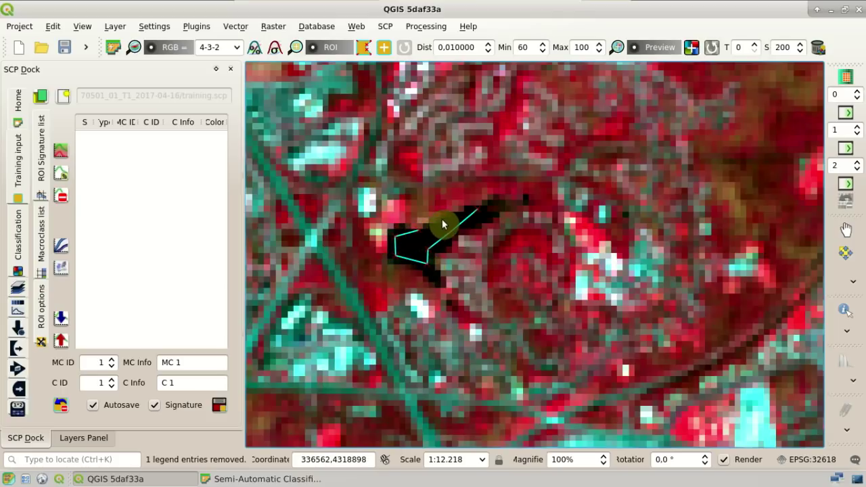
pyautogui.rightClick(443, 225)
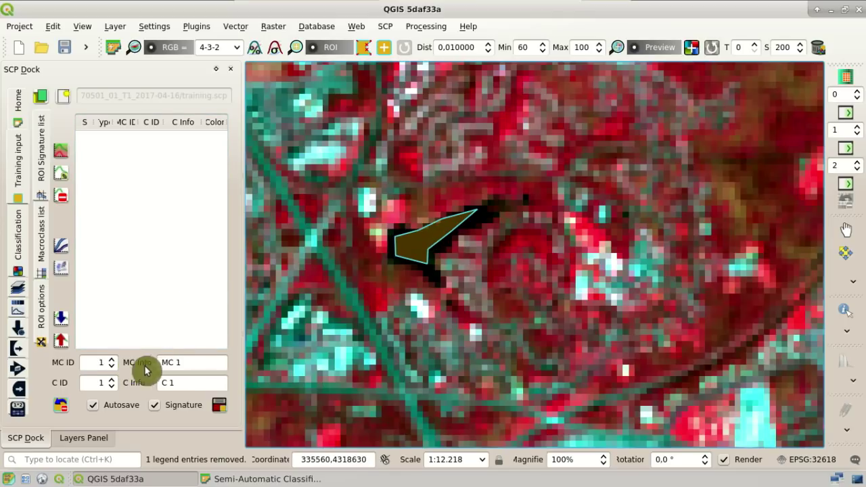
# Step: Name the ROI's macroclass Water and its class Lake, and save it to the training input with its signature
pyautogui.moveTo(210, 368); pyautogui.dragTo(139, 366)
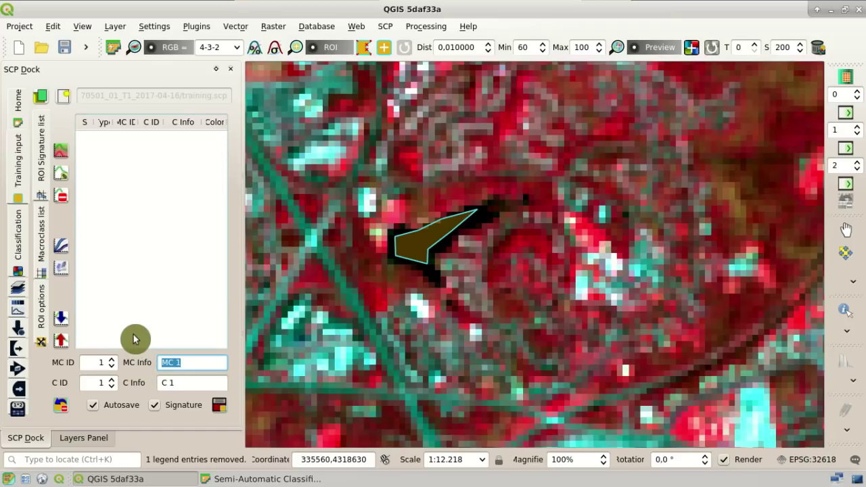
pyautogui.write('Water')
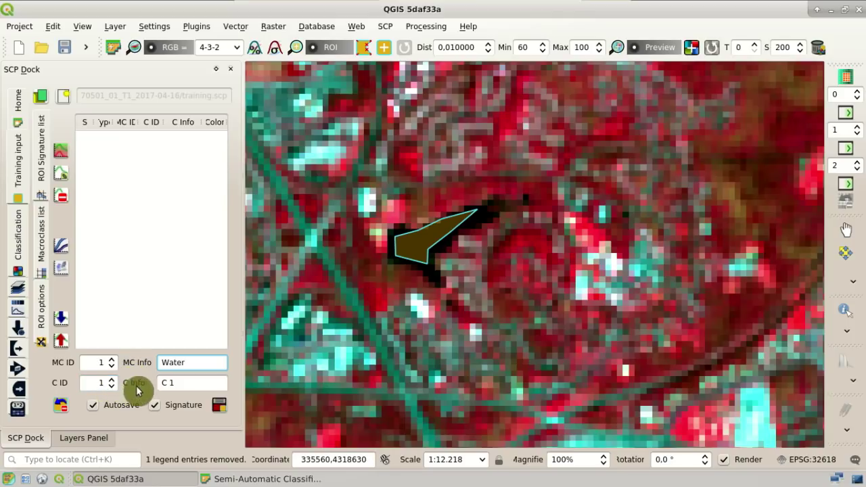
pyautogui.click(169, 382)
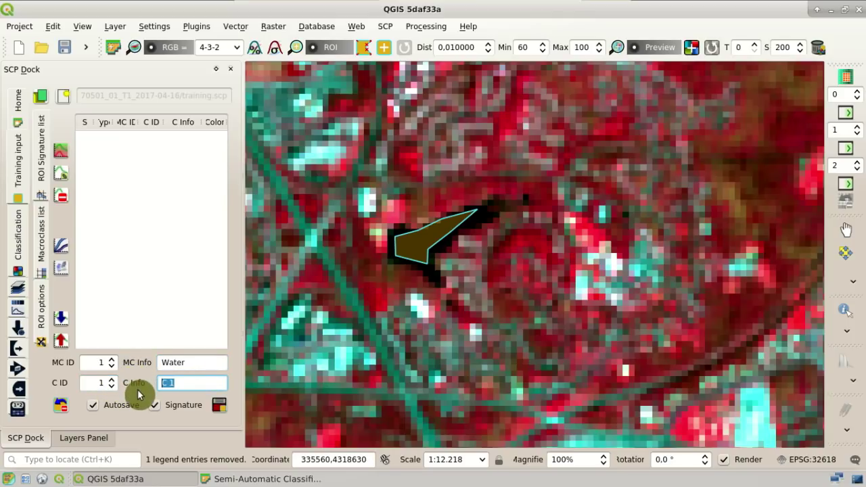
pyautogui.write('Lake')
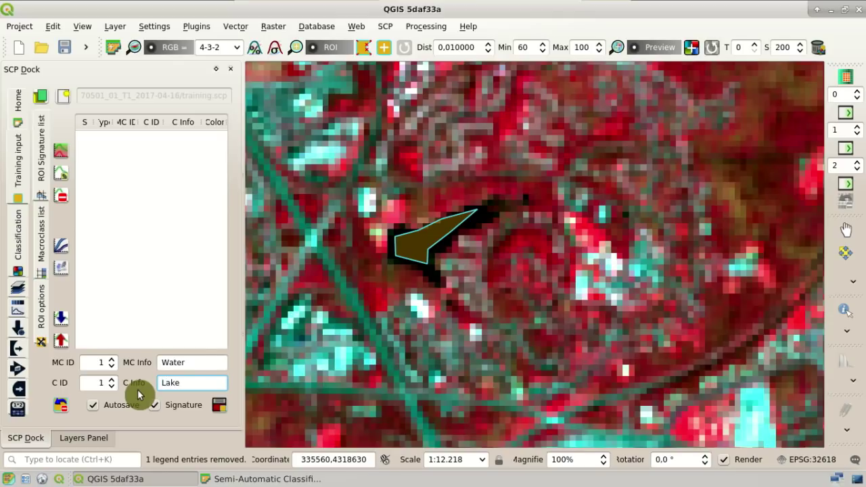
pyautogui.click(218, 406)
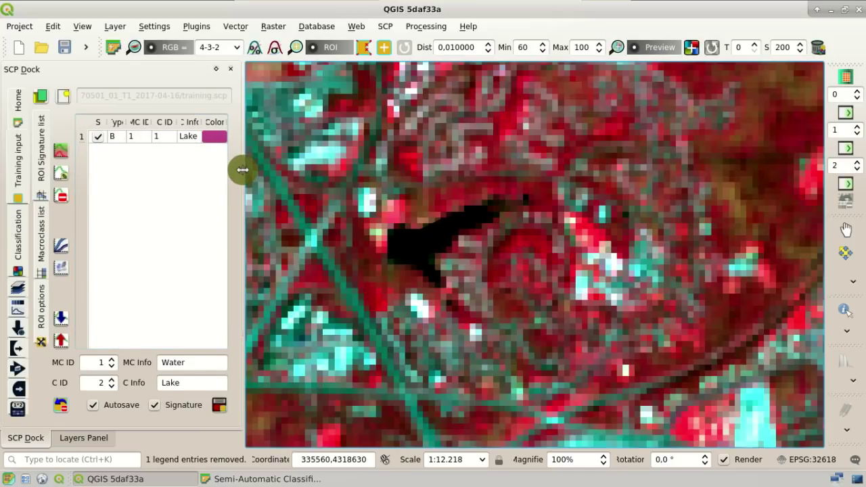
# Step: Widen the SCP Dock, check the macroclass list and return to the ROI signature list
pyautogui.moveTo(242, 169); pyautogui.dragTo(268, 174)
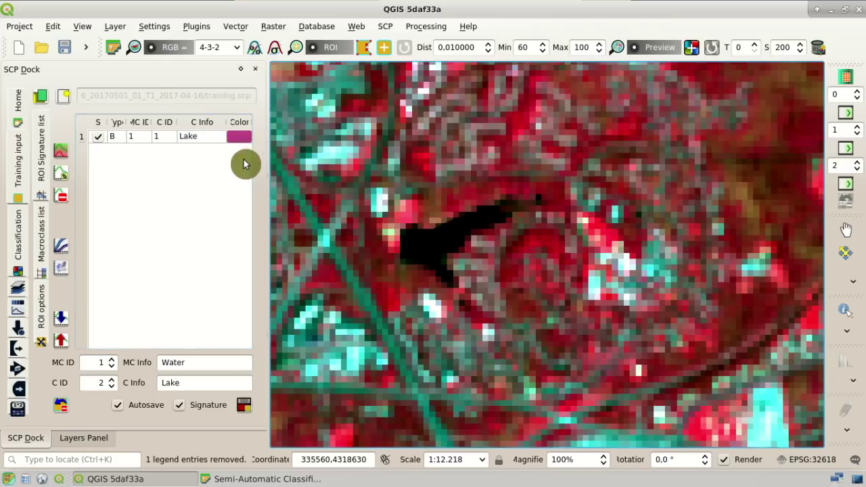
pyautogui.click(42, 236)
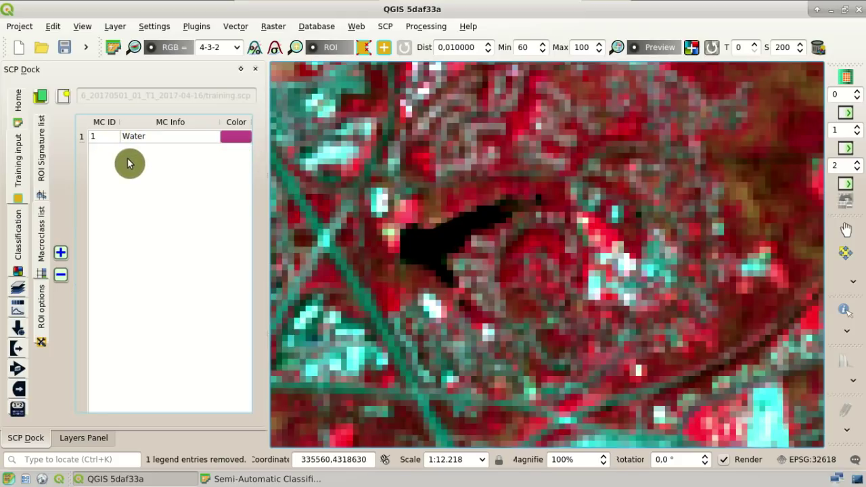
pyautogui.click(44, 166)
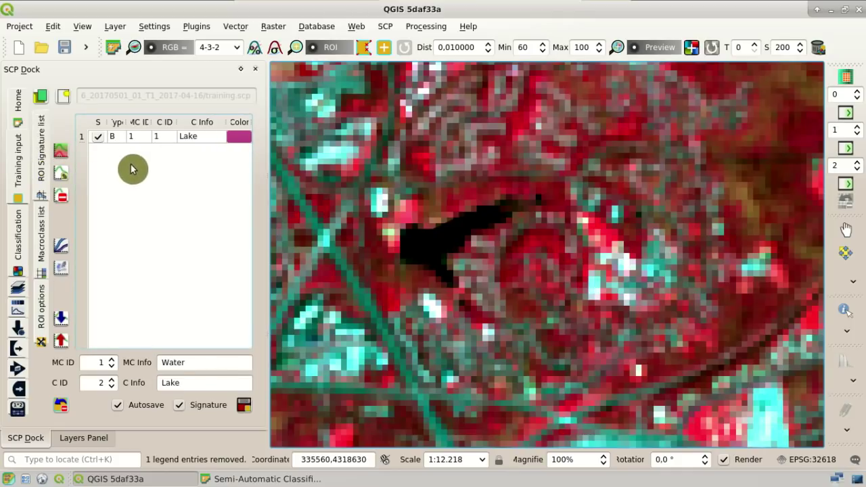
# Step: Widen the MC ID column in the ROI signature list
pyautogui.click(154, 135)
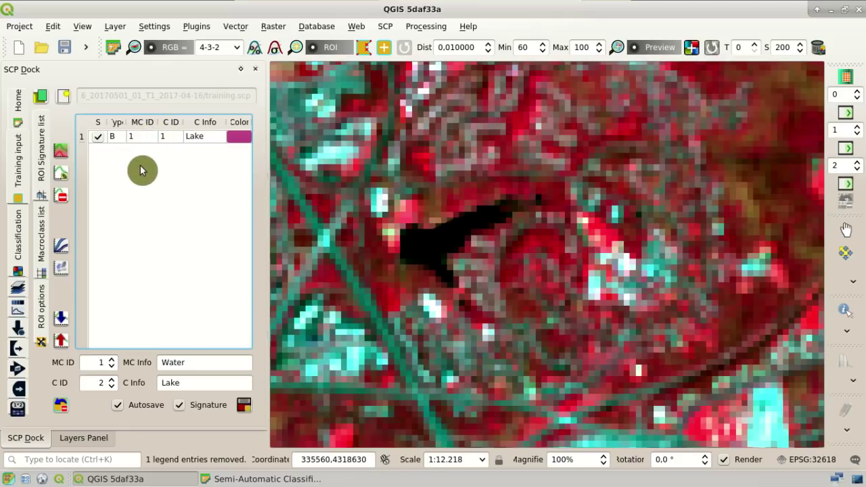
pyautogui.click(111, 380)
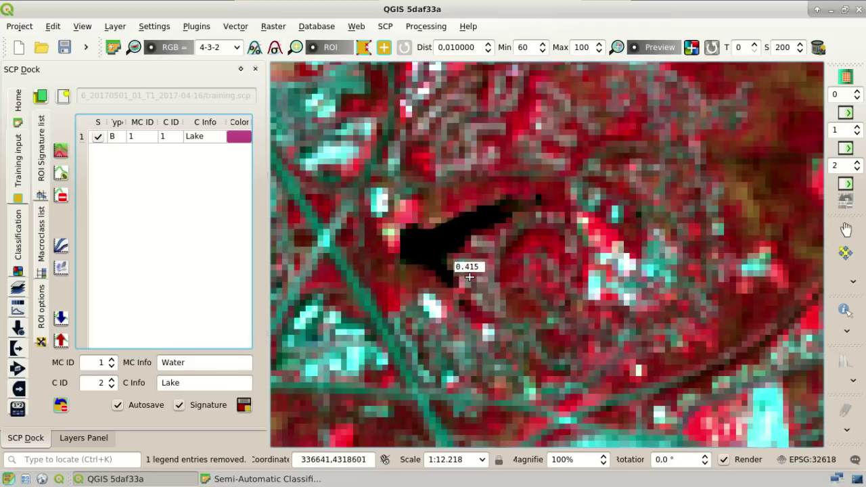
# Step: Activate the ROI pointer for the bright built-up area north of the highway and review the ROI options
pyautogui.click(495, 262)
pyautogui.scroll(-1, 495, 262)
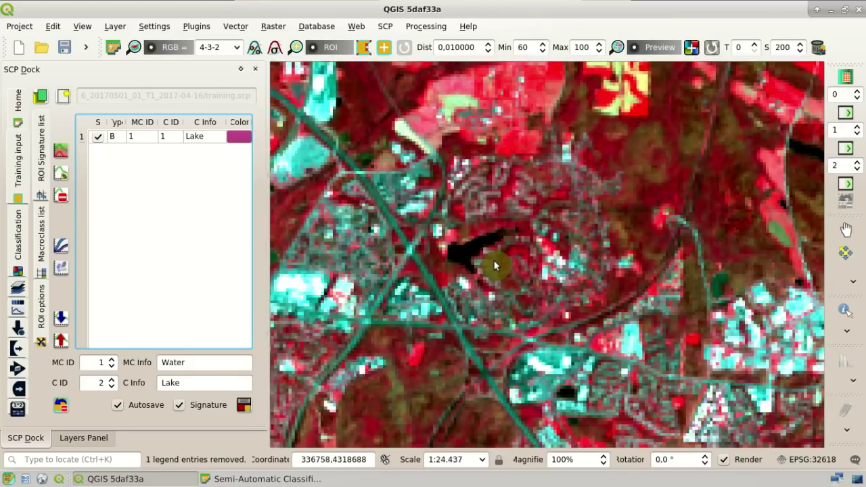
pyautogui.scroll(-1, 495, 265)
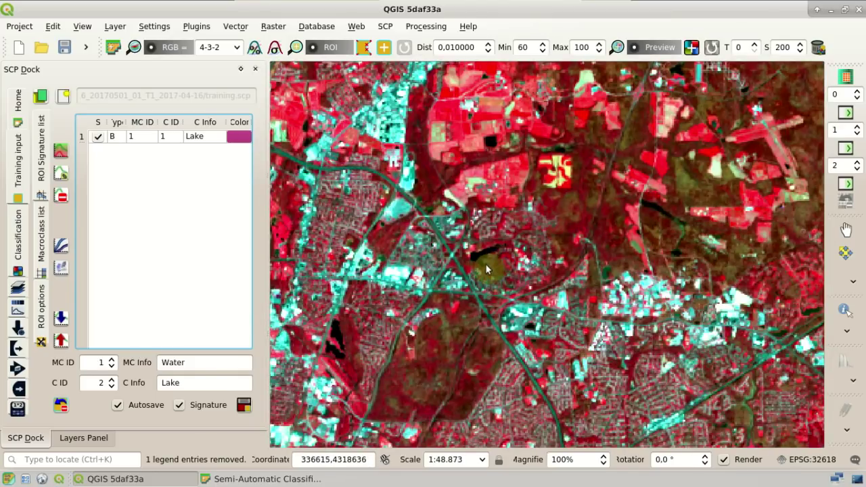
pyautogui.scroll(-1, 483, 279)
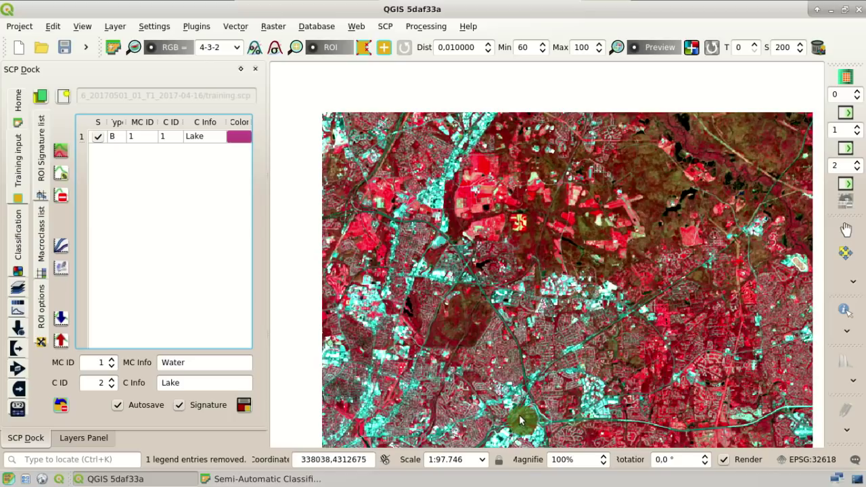
pyautogui.scroll(2, 520, 414)
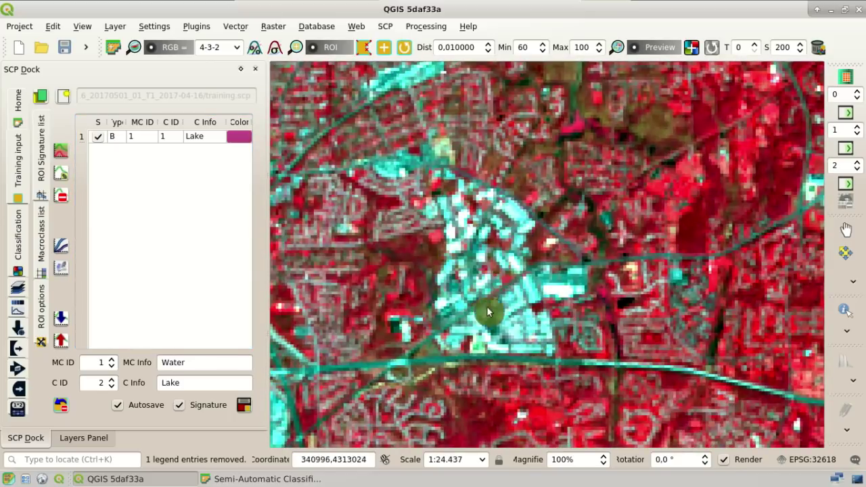
pyautogui.click(383, 49)
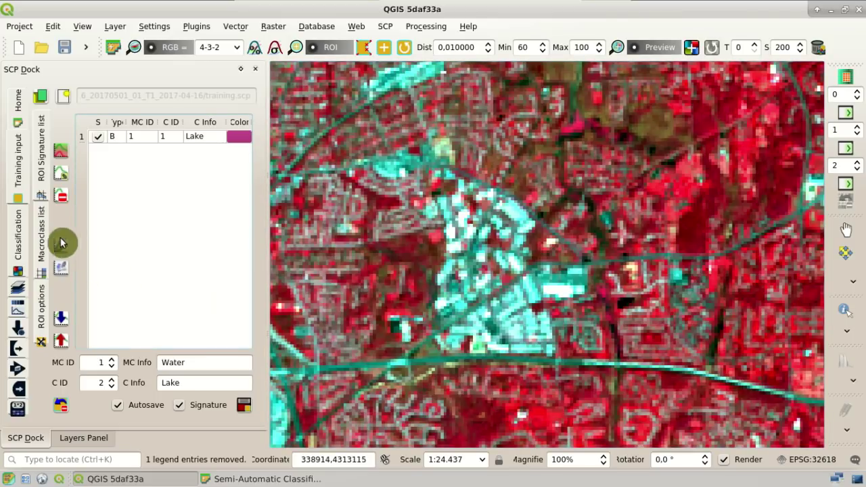
pyautogui.click(42, 320)
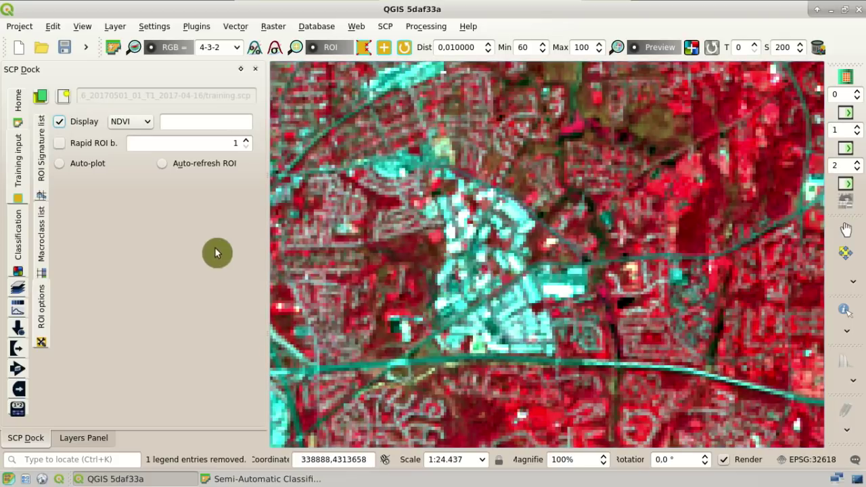
pyautogui.click(42, 173)
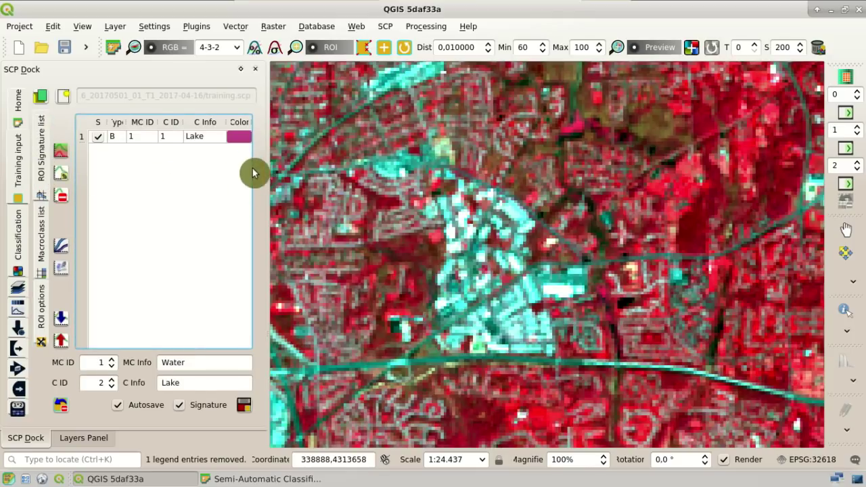
# Step: Set the region growing distance to 0.08 and grow an ROI from the bright cyan built-up block just north of the highway
pyautogui.click(514, 314)
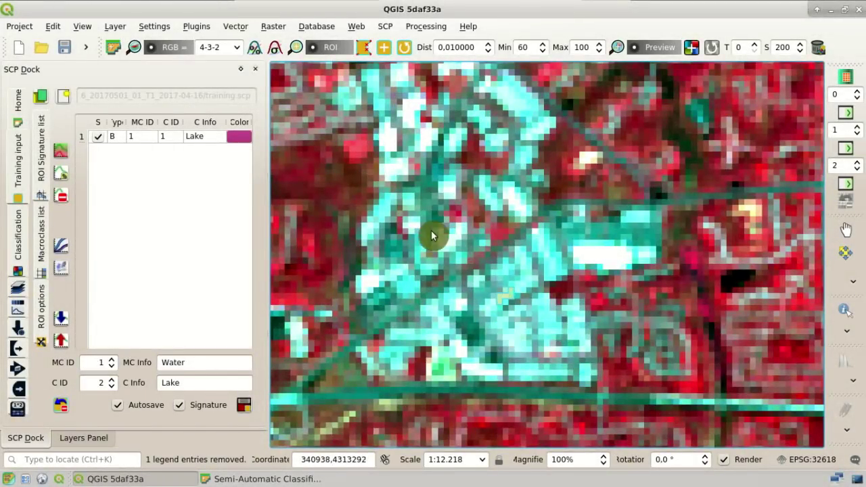
pyautogui.moveTo(450, 48); pyautogui.dragTo(513, 53)
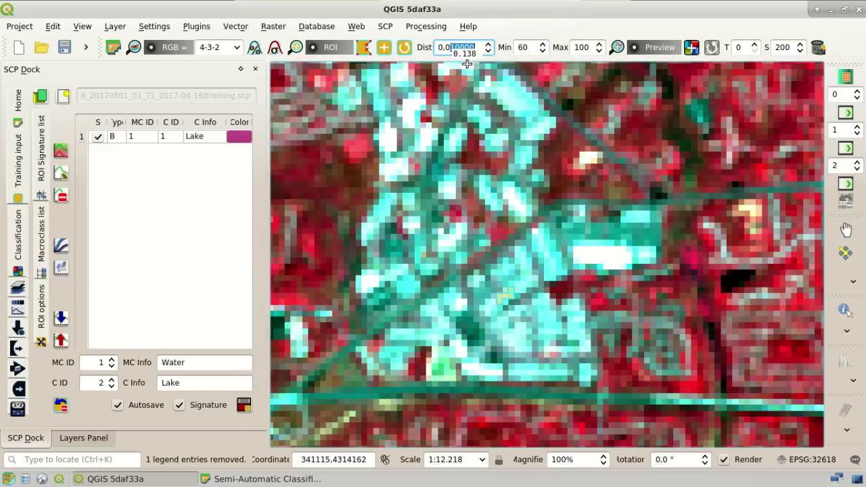
pyautogui.write('8')
pyautogui.press('Return')
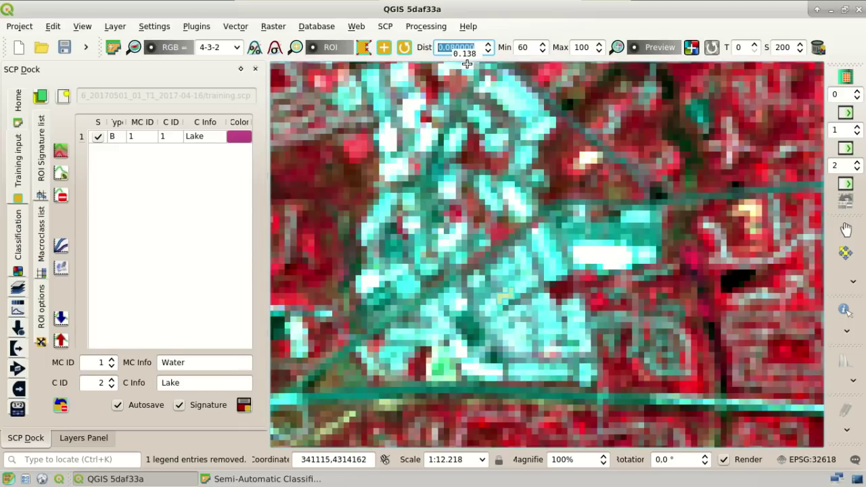
pyautogui.click(509, 293)
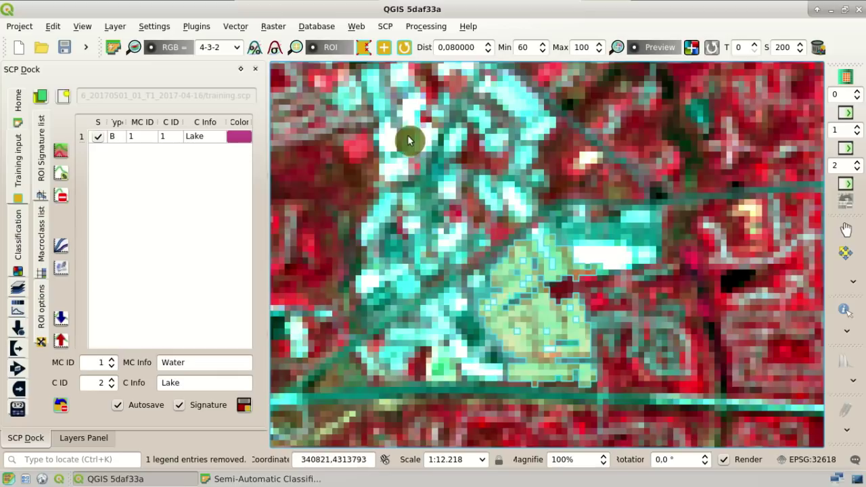
# Step: Toggle the temporary ROI's display to compare the grown region with the built-up pixels beneath
pyautogui.click(316, 47)
pyautogui.click(317, 48)
pyautogui.click(316, 48)
pyautogui.click(316, 48)
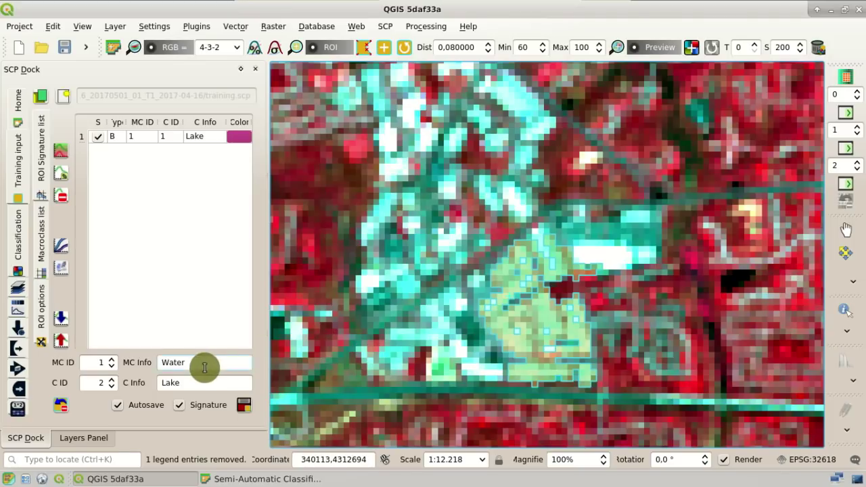
# Step: Assign the ROI macroclass ID 2 named Built-up and class name Buildings, and save it to the training input with its signature
pyautogui.click(112, 363)
pyautogui.write('2')
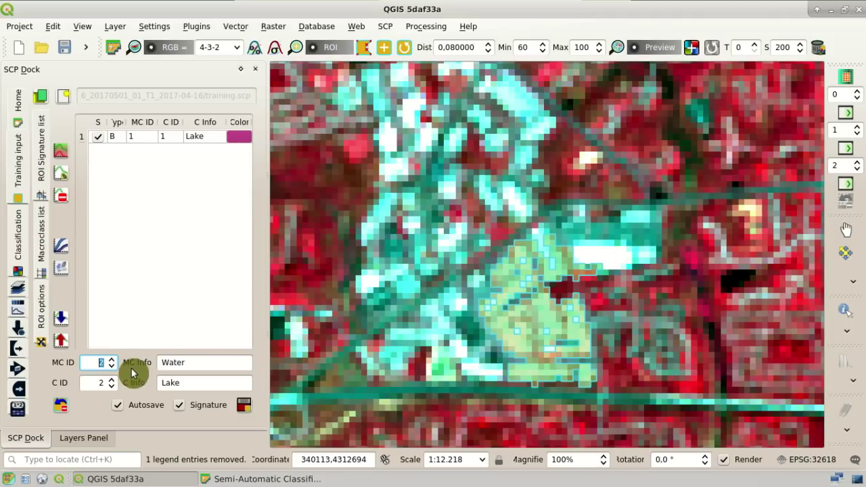
pyautogui.doubleClick(194, 361)
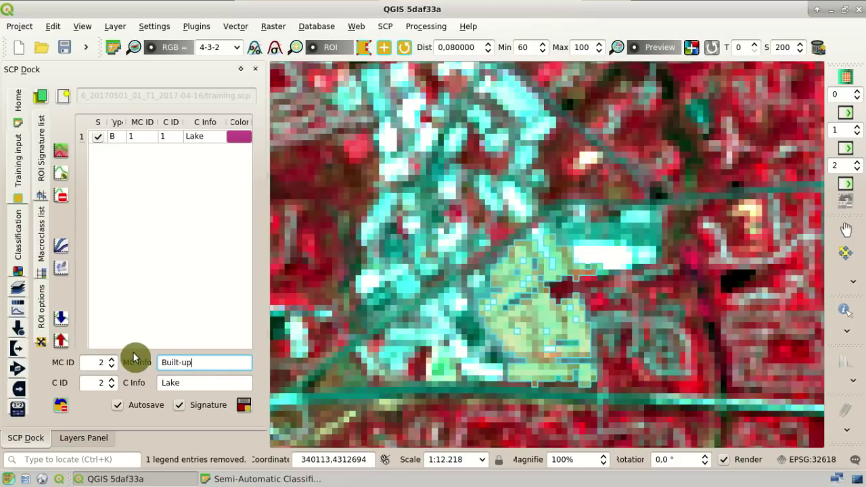
pyautogui.doubleClick(175, 382)
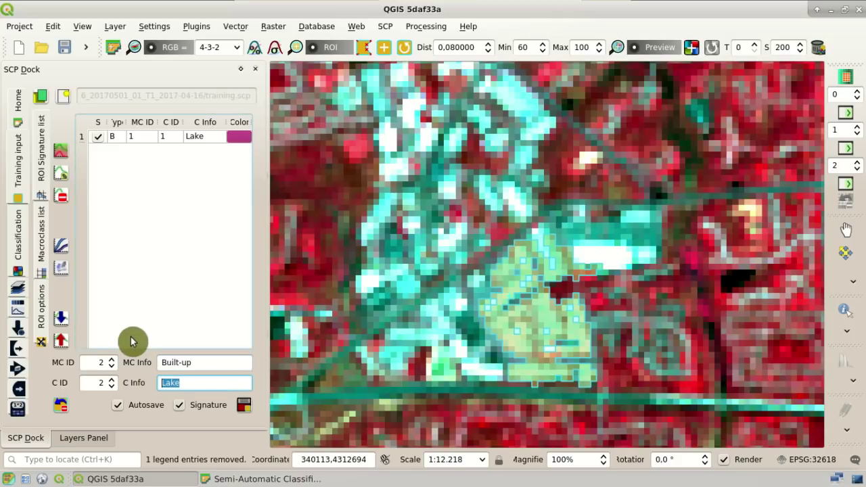
pyautogui.write('Buildings')
pyautogui.click(244, 406)
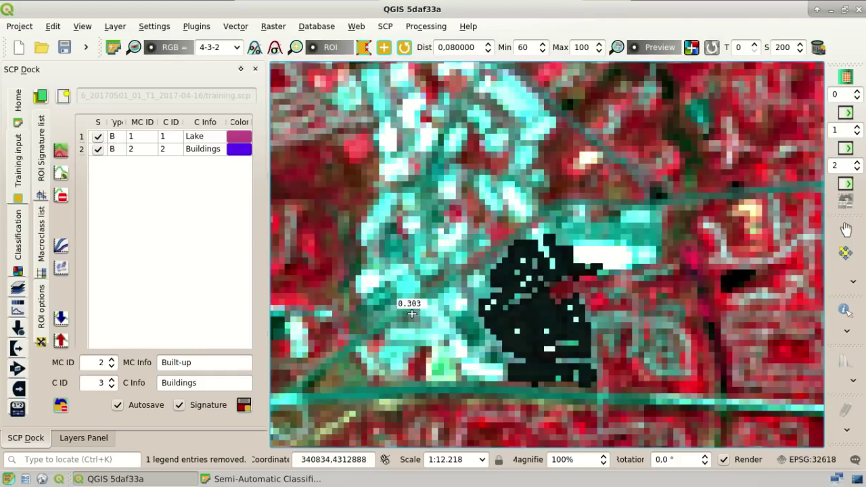
# Step: Check the macroclass list for the Water and Built-up entries and return to the ROI signature list
pyautogui.click(247, 201)
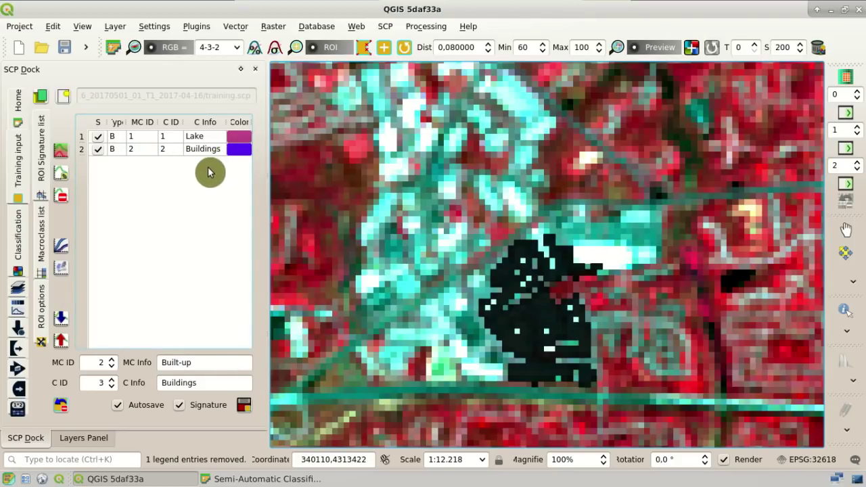
pyautogui.click(40, 224)
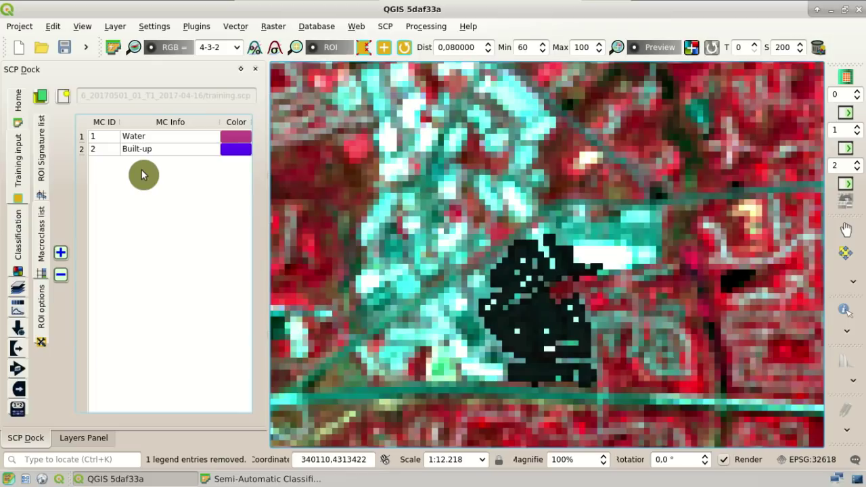
pyautogui.click(42, 160)
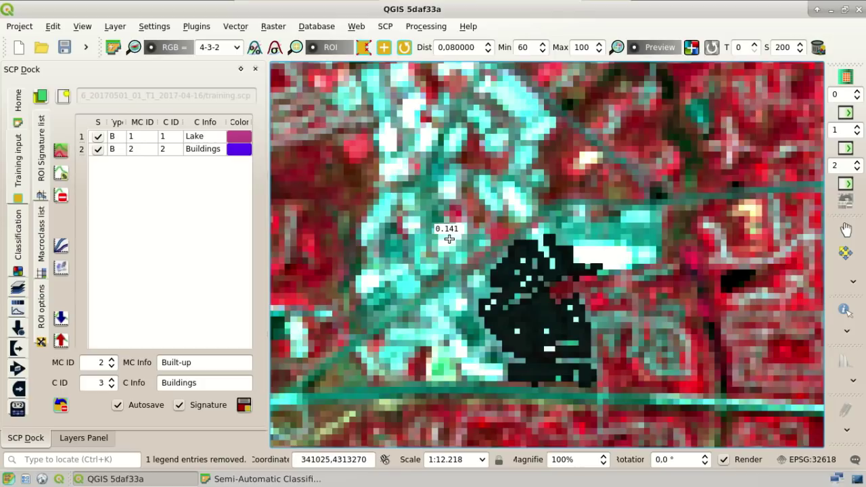
# Step: Grow an ROI with distance 0.08 from the dark red vegetation patch northeast of the saved Buildings ROI
pyautogui.click(529, 229)
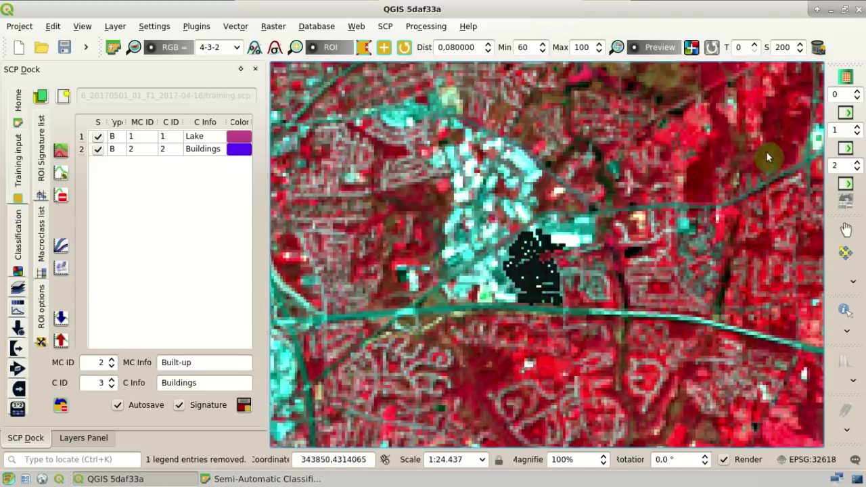
pyautogui.scroll(1, 767, 150)
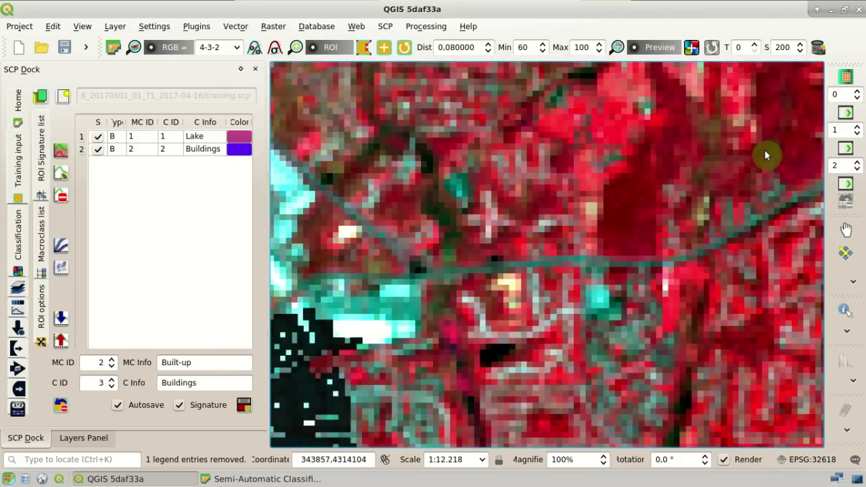
pyautogui.click(384, 48)
pyautogui.click(622, 222)
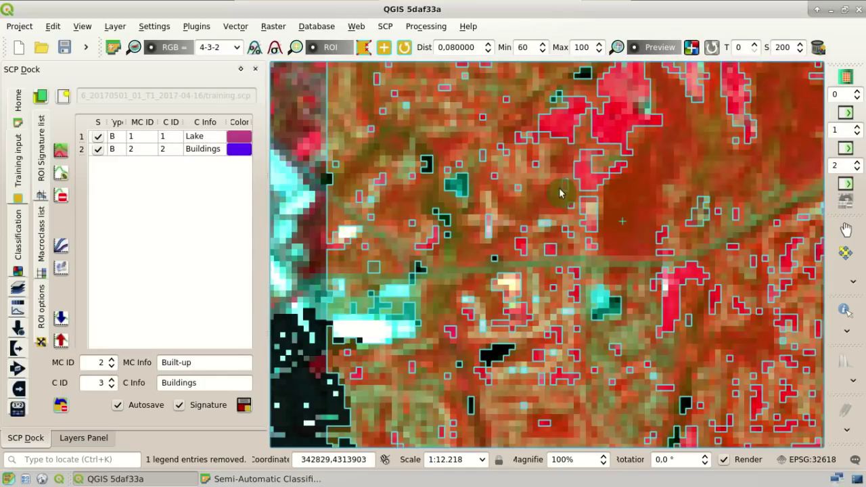
# Step: Examine the full extent of the grown vegetation ROI and toggle its display to compare it with the image
pyautogui.scroll(-1, 556, 187)
pyautogui.scroll(-1, 583, 157)
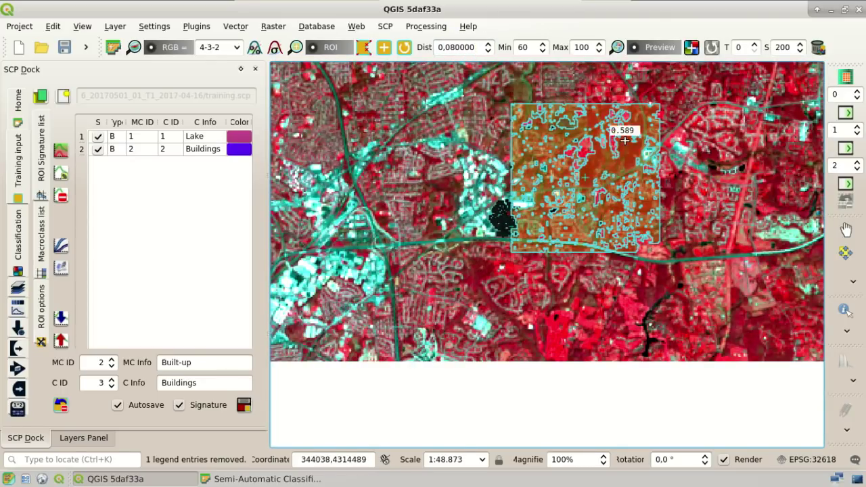
pyautogui.scroll(1, 652, 119)
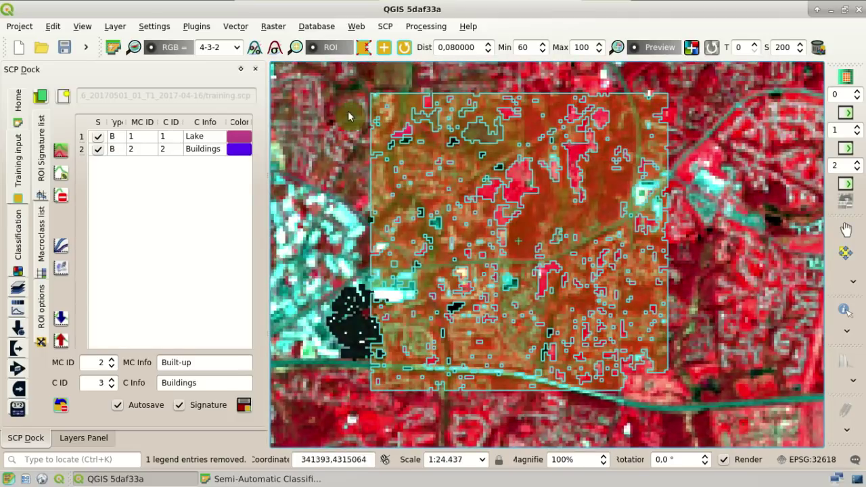
pyautogui.click(322, 47)
pyautogui.click(321, 47)
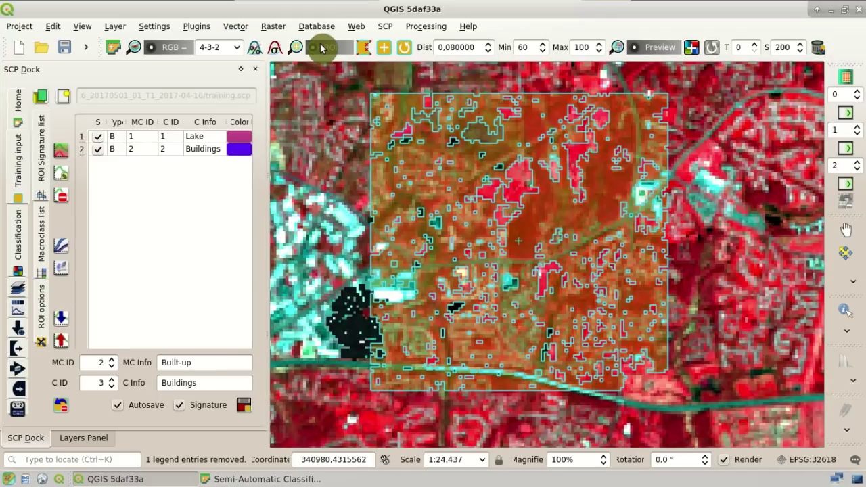
pyautogui.click(321, 47)
pyautogui.click(322, 48)
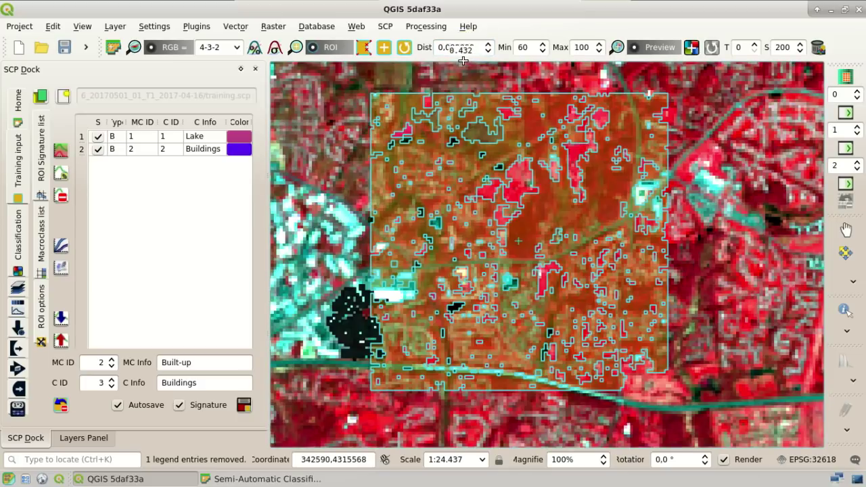
# Step: Reduce the region growing distance to 0.05 and redo the vegetation ROI from the same seed pixel
pyautogui.moveTo(450, 49); pyautogui.dragTo(497, 58)
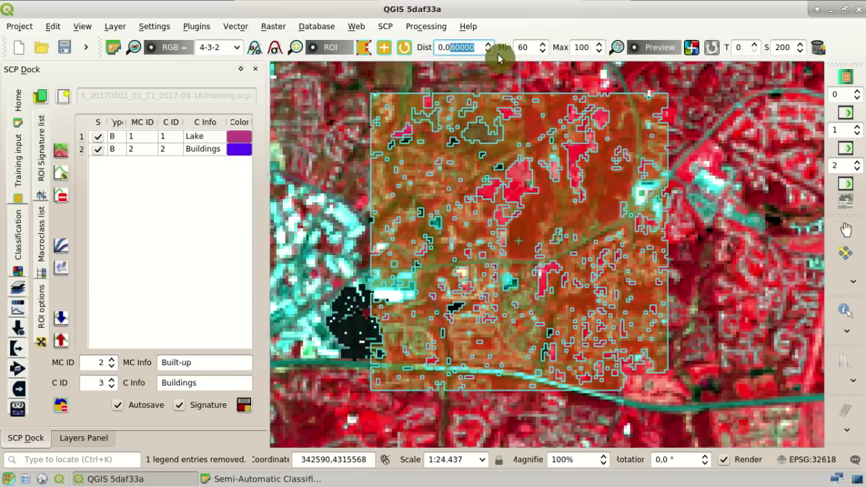
pyautogui.write('5')
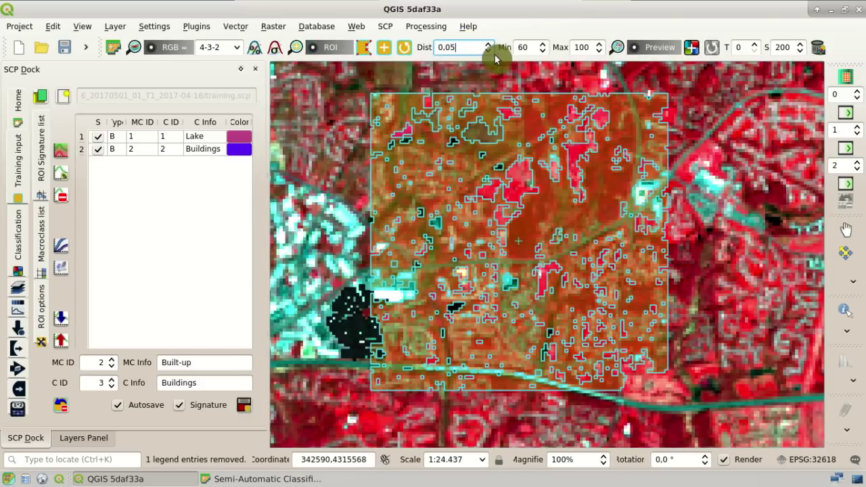
pyautogui.click(405, 52)
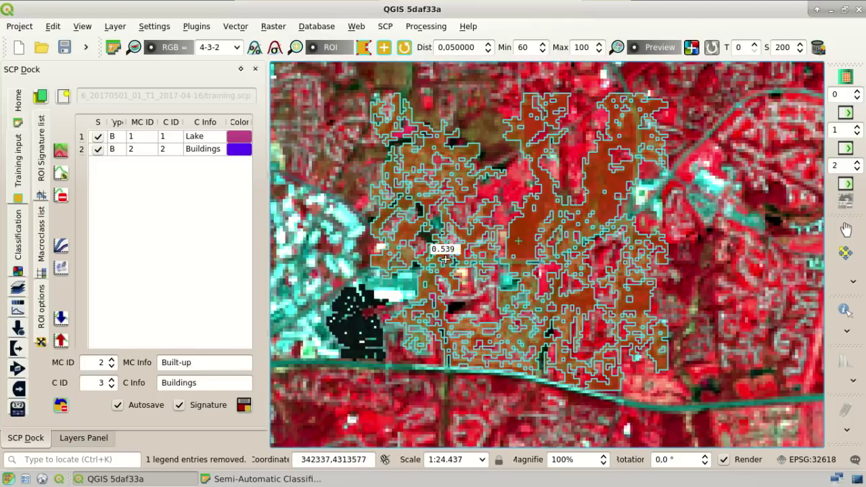
# Step: Toggle the regrown vegetation ROI off and on to judge which underlying pixels it covers
pyautogui.click(322, 54)
pyautogui.click(322, 57)
pyautogui.click(322, 57)
pyautogui.click(322, 57)
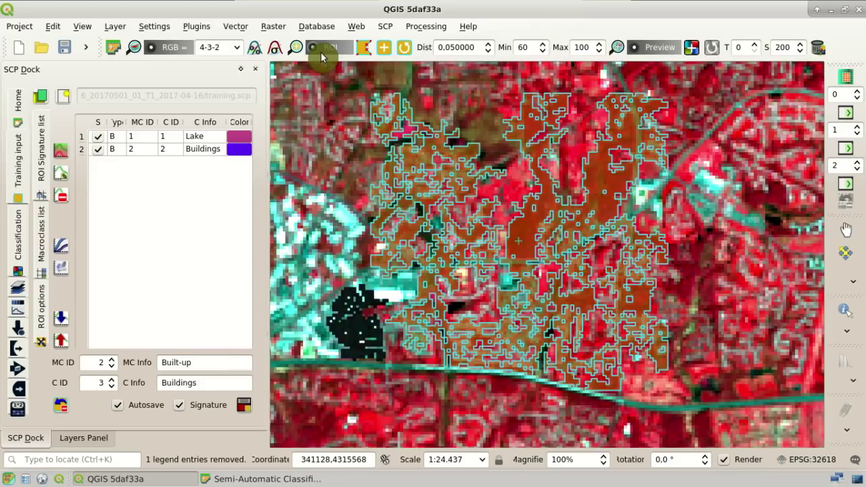
pyautogui.click(322, 57)
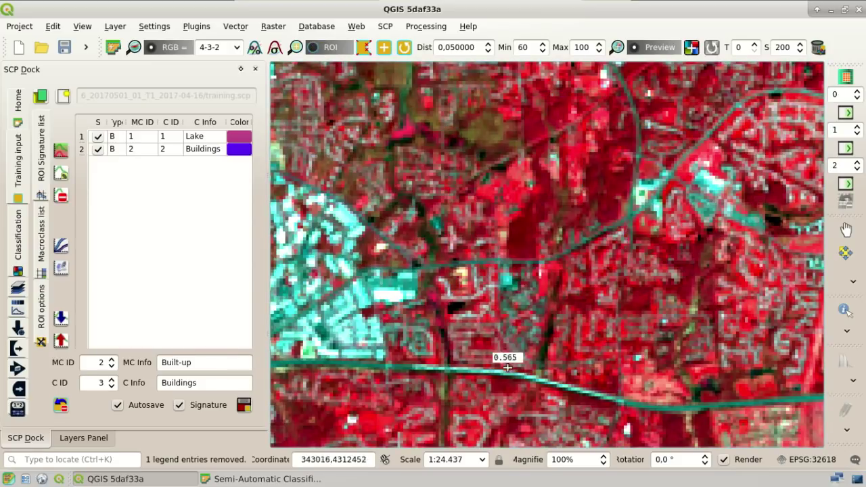
pyautogui.click(324, 56)
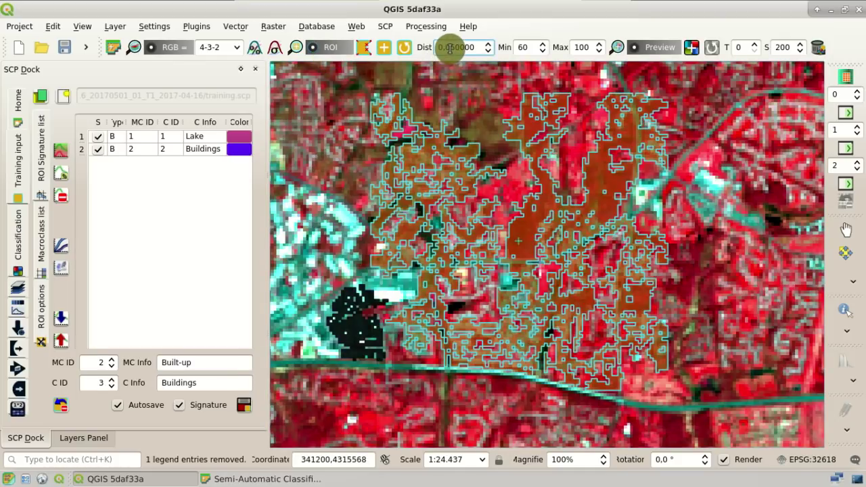
# Step: Reduce the region growing distance to 0.03 and redo the vegetation ROI from the same seed pixel
pyautogui.press('BackSpace')
pyautogui.write('3')
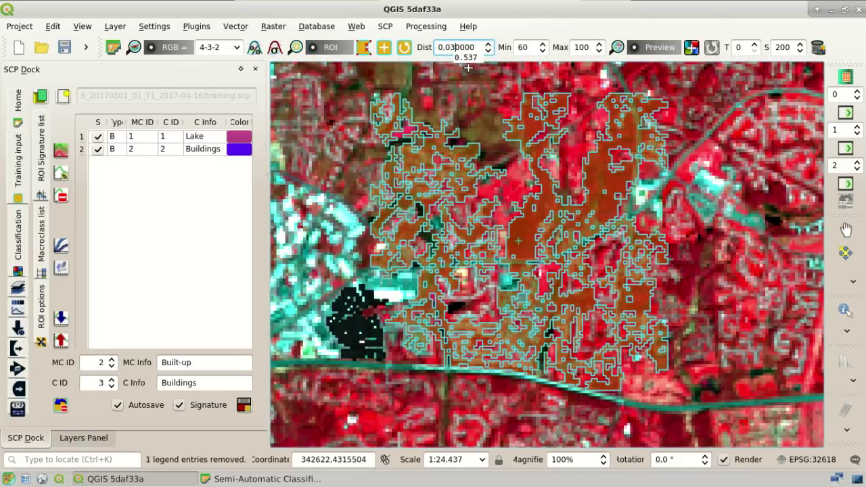
pyautogui.click(401, 51)
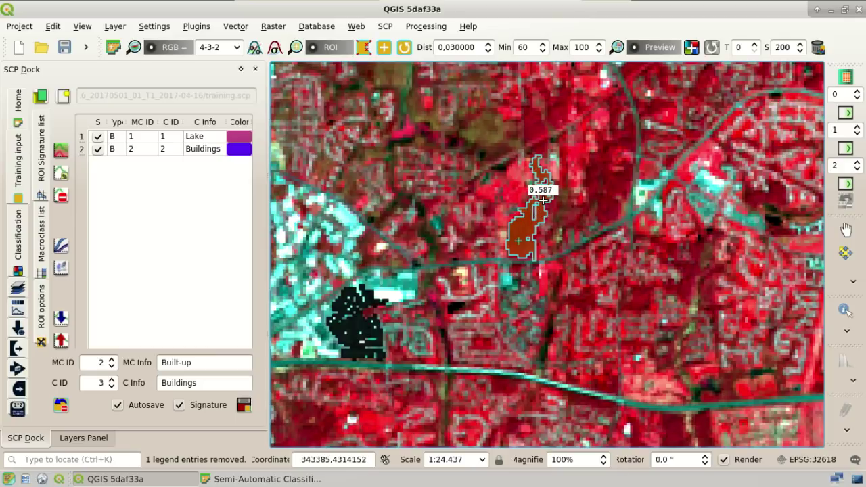
# Step: Toggle the display of the smaller vegetation ROI to compare its outline with the dark red patch beneath
pyautogui.click(324, 53)
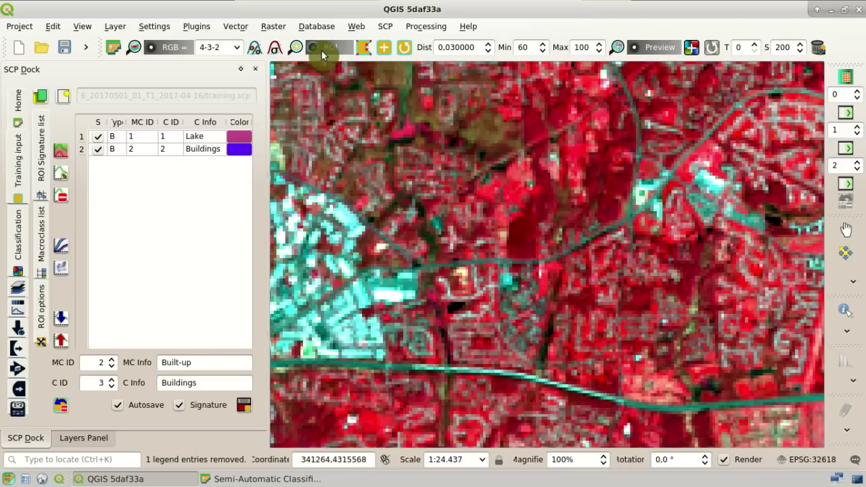
pyautogui.click(322, 54)
pyautogui.click(322, 54)
pyautogui.click(323, 54)
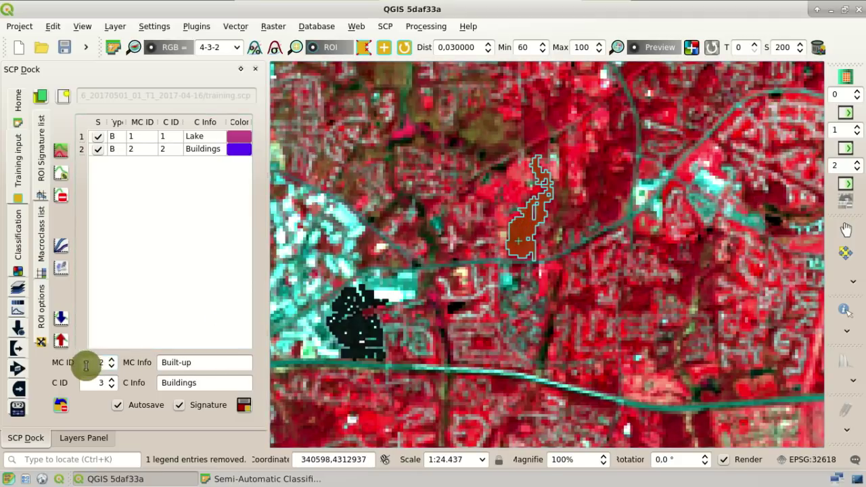
# Step: Save the ROI with macroclass ID 3 Vegetation and class name Trees, and check the macroclass list
pyautogui.click(111, 360)
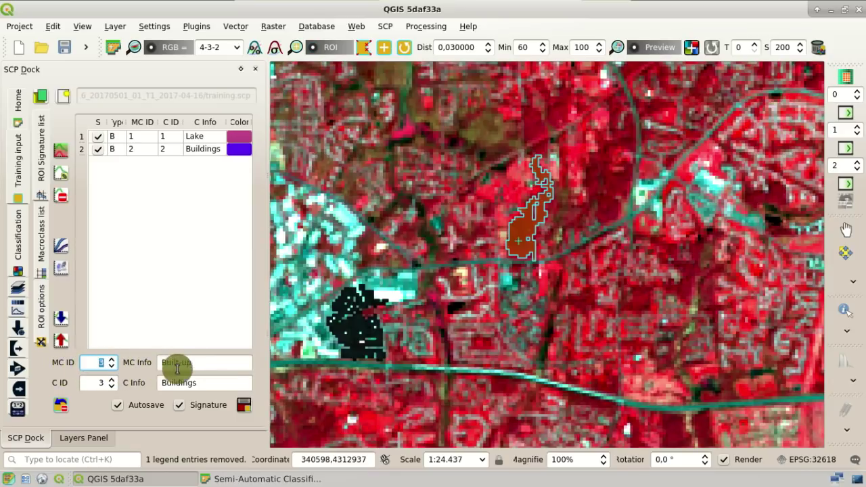
pyautogui.moveTo(213, 361); pyautogui.dragTo(143, 361)
pyautogui.write('Vegetation')
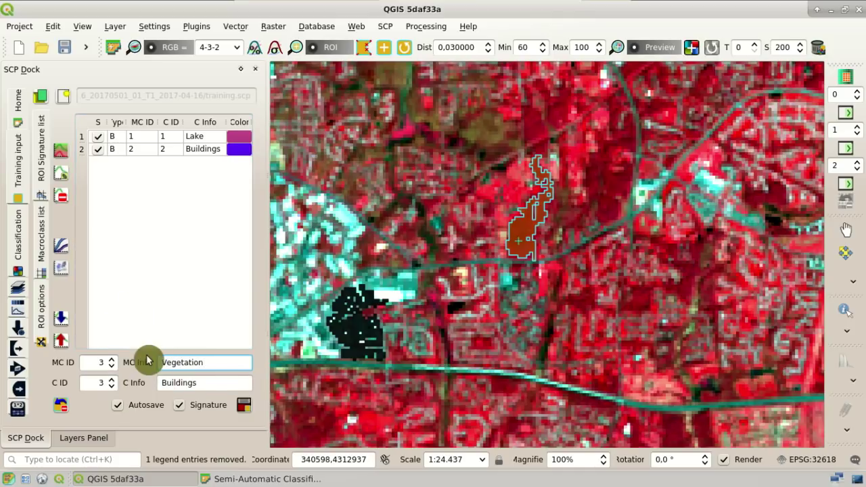
pyautogui.doubleClick(193, 383)
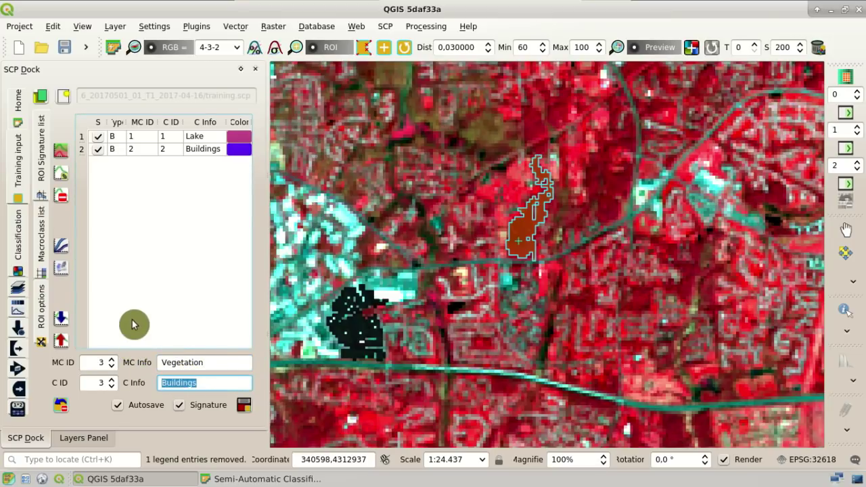
pyautogui.write('Trees')
pyautogui.click(243, 407)
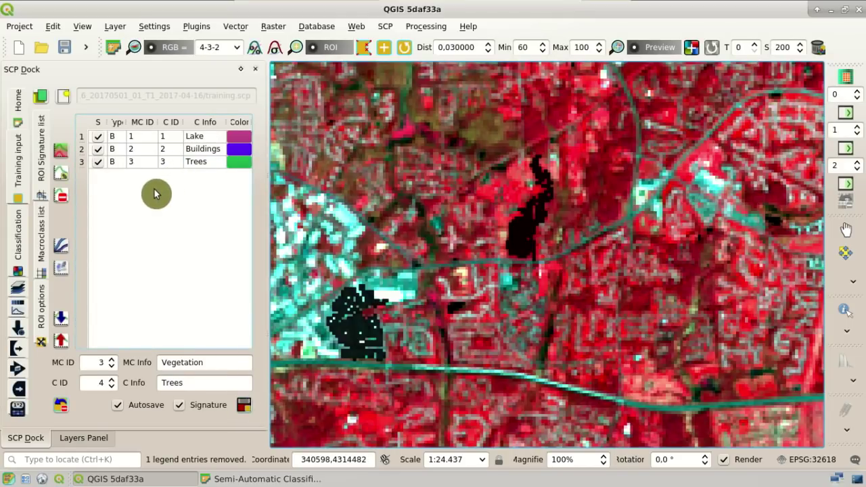
pyautogui.click(42, 226)
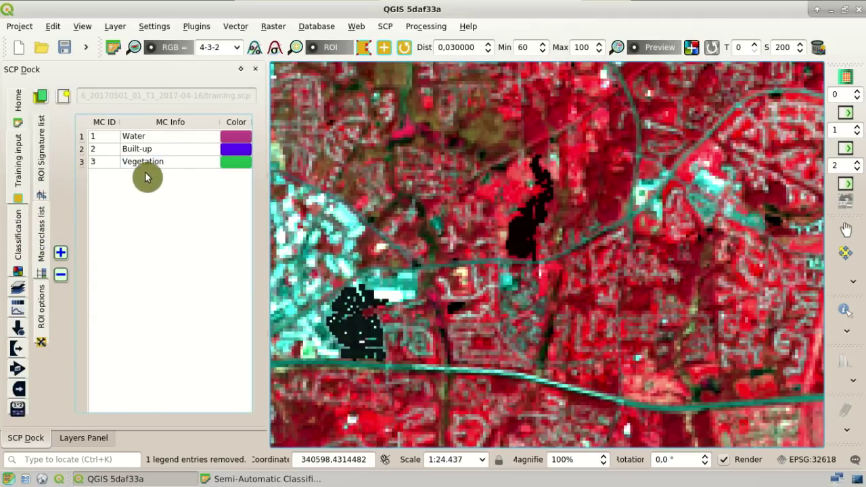
pyautogui.click(43, 174)
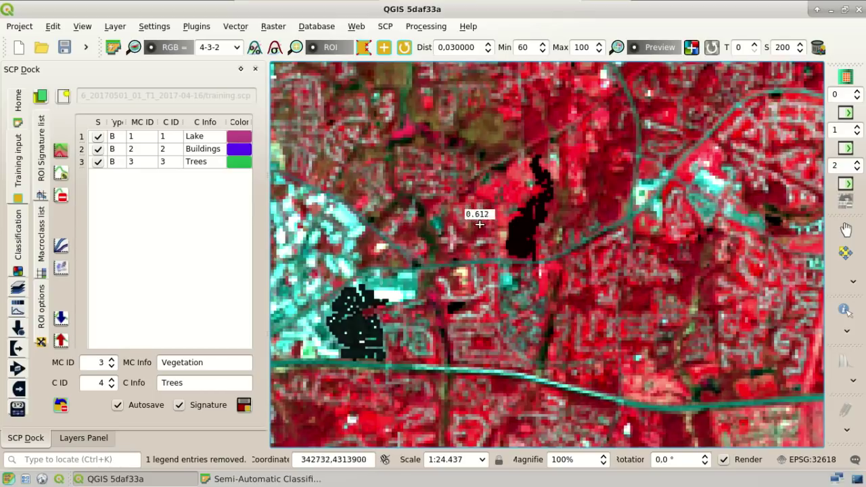
# Step: Grow an ROI from the pale yellow part of the small square field among the red fields north of the built-up area
pyautogui.scroll(-1, 498, 207)
pyautogui.scroll(-1, 498, 207)
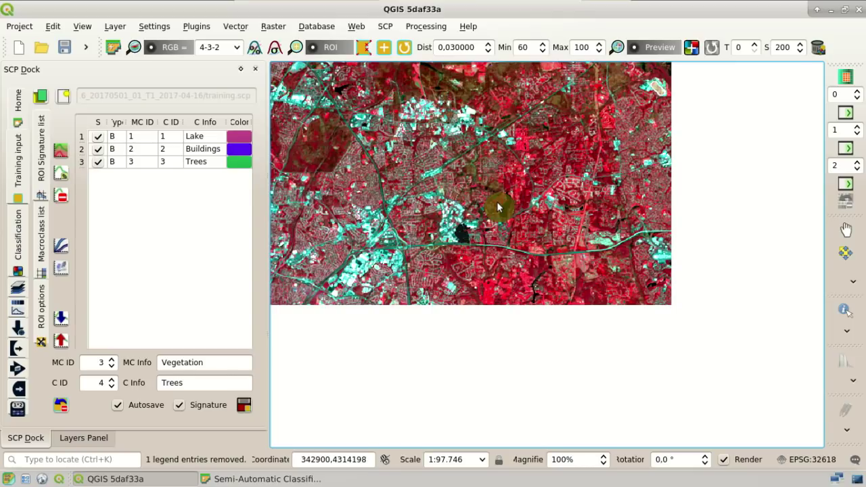
pyautogui.scroll(1, 364, 125)
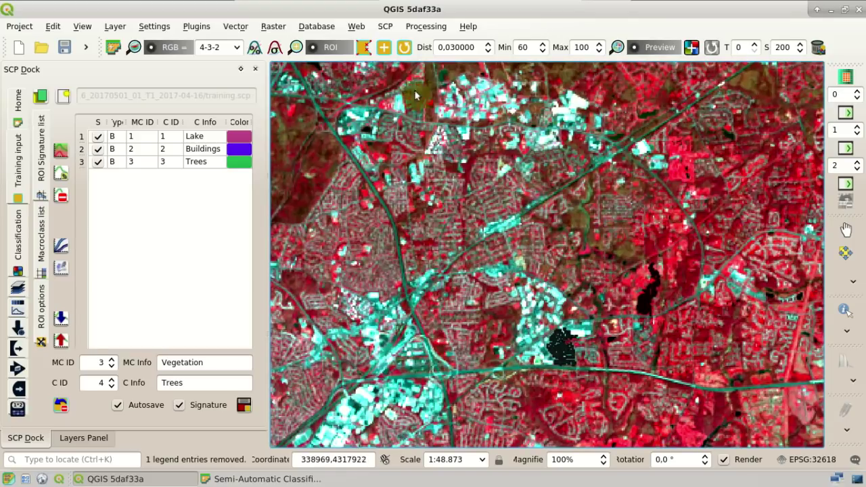
pyautogui.click(135, 49)
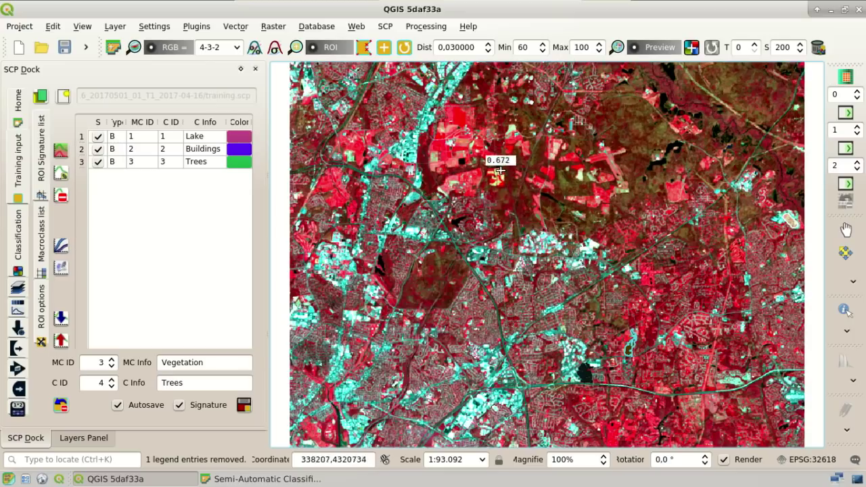
pyautogui.scroll(1, 499, 167)
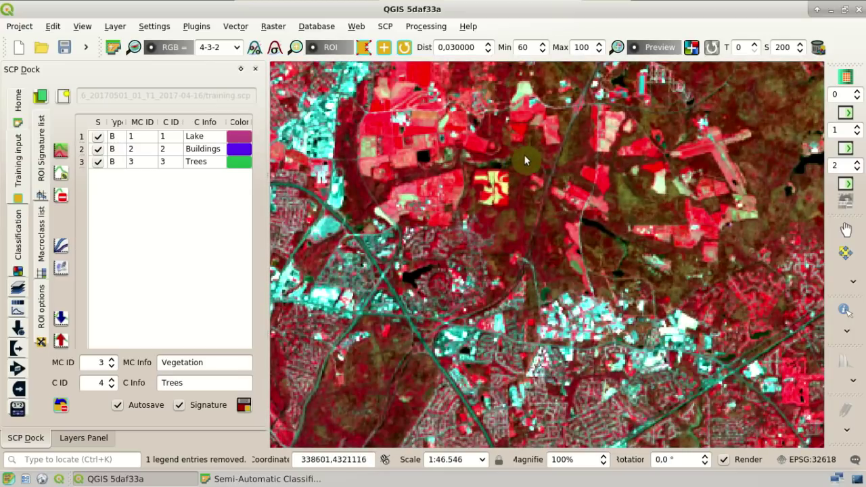
pyautogui.scroll(1, 536, 154)
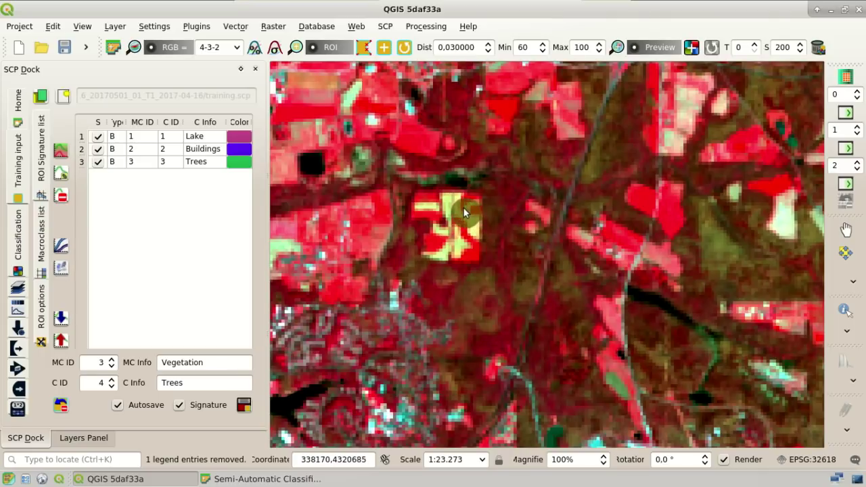
pyautogui.click(383, 49)
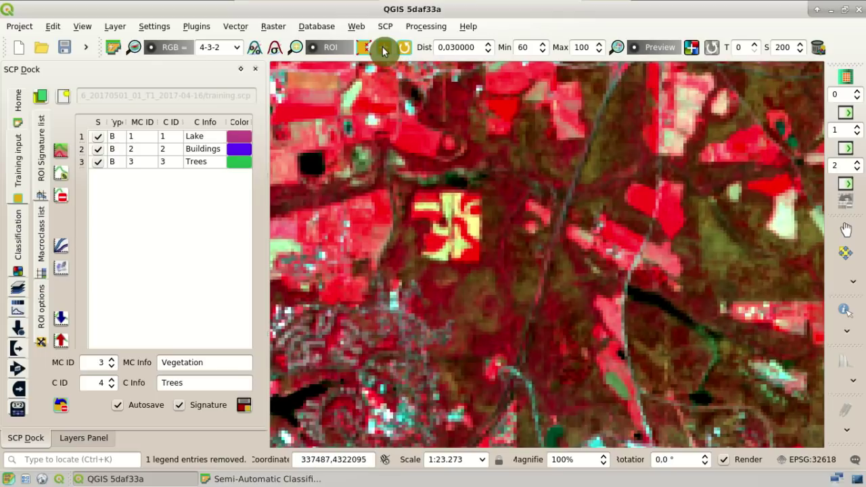
pyautogui.click(472, 225)
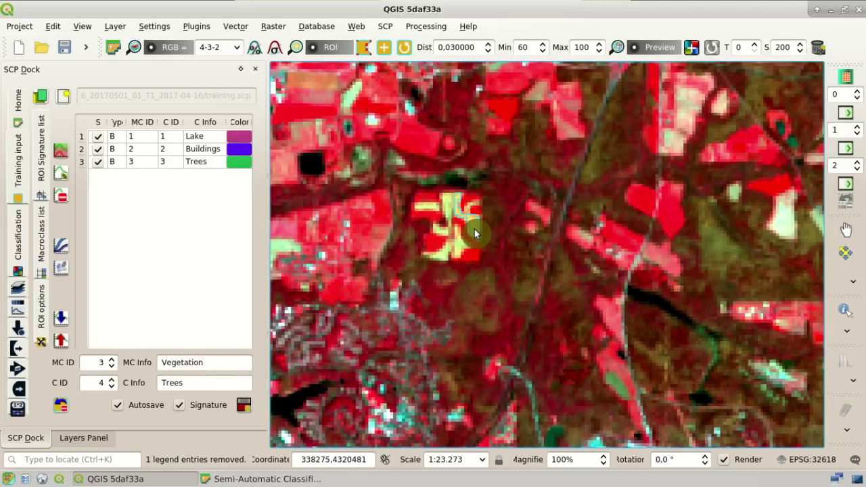
# Step: Inspect the field ROI up close and toggle its display to compare it with the yellow pixels
pyautogui.scroll(1, 474, 234)
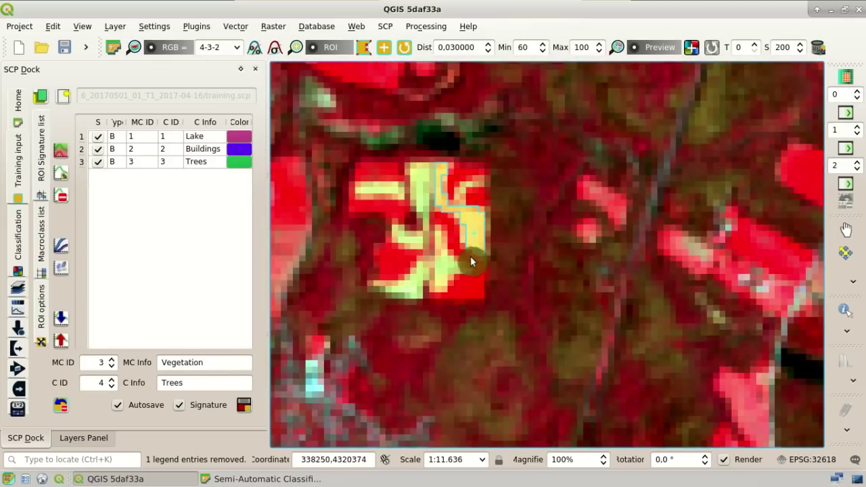
pyautogui.click(332, 49)
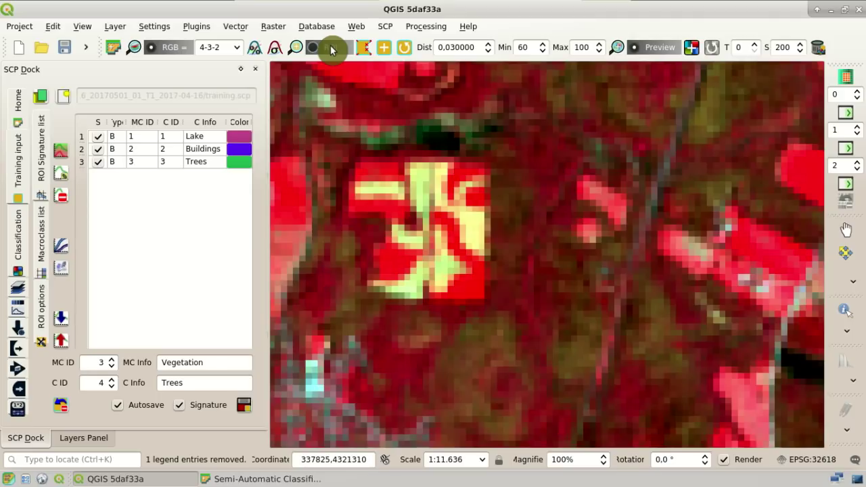
pyautogui.click(331, 49)
pyautogui.click(332, 49)
pyautogui.click(330, 47)
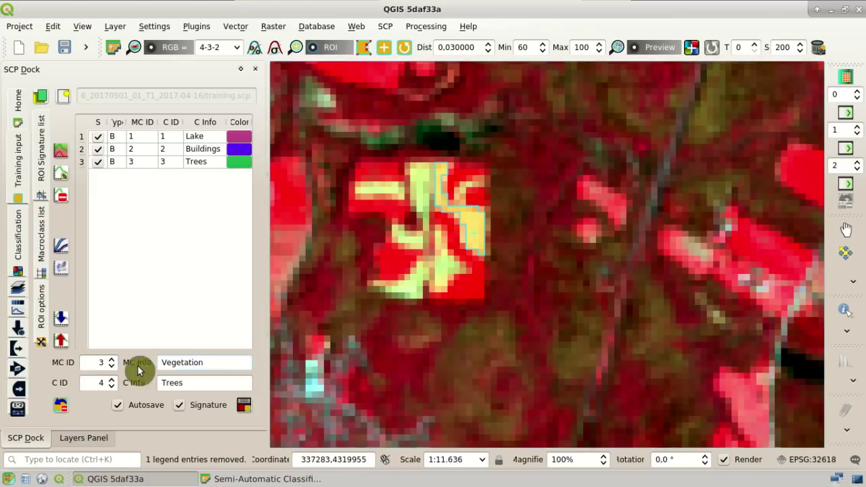
# Step: Set the ROI's macroclass ID to 4, the macroclass name to Bare soil and the class name to Low vegetation
pyautogui.click(113, 366)
pyautogui.doubleClick(170, 361)
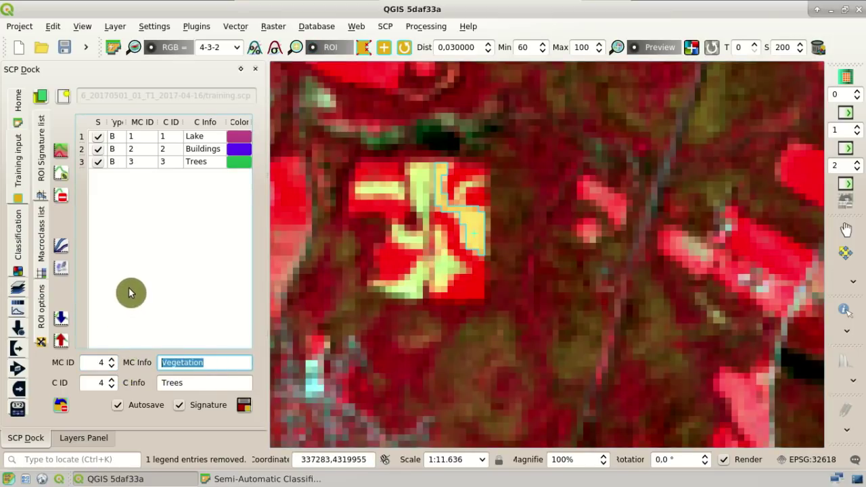
pyautogui.write('Bare soil')
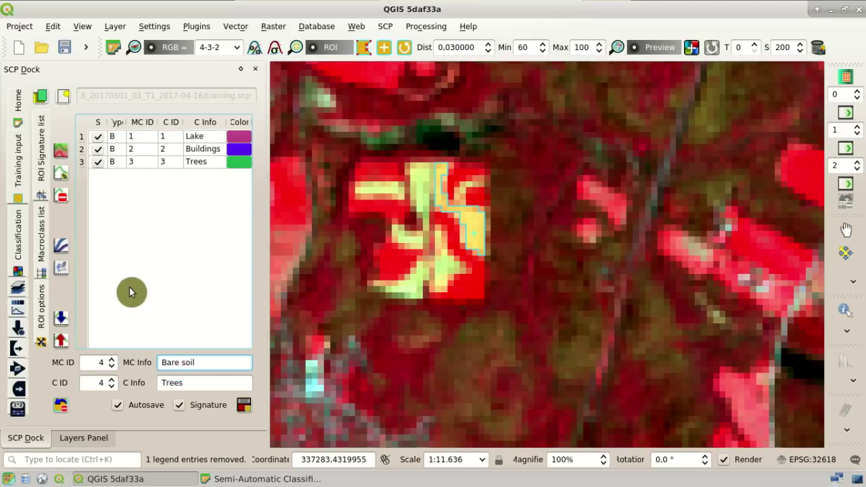
pyautogui.doubleClick(180, 382)
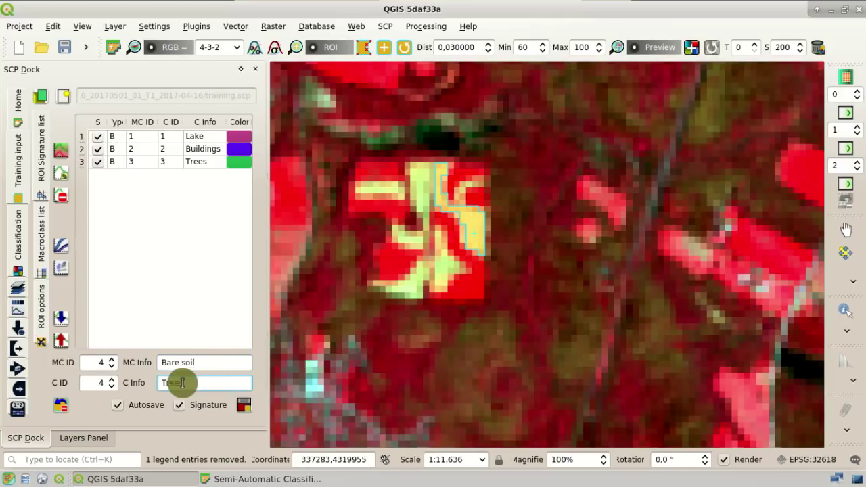
pyautogui.write('L')
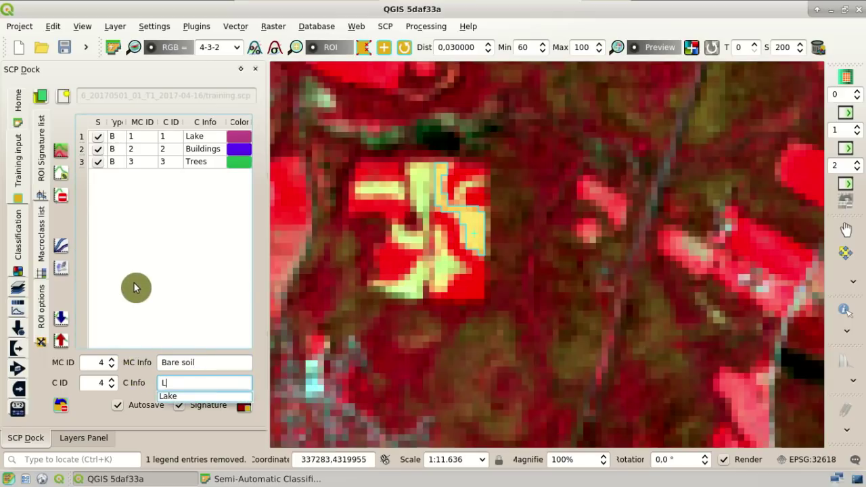
pyautogui.write('ow vege')
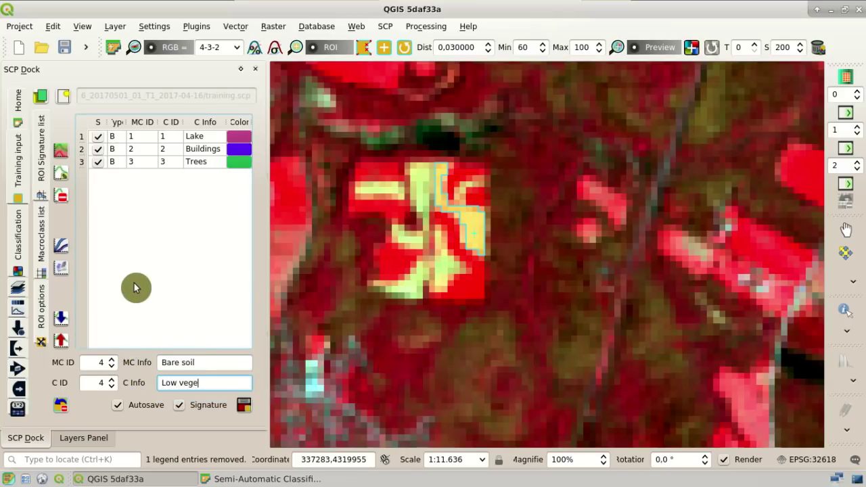
pyautogui.write('tation')
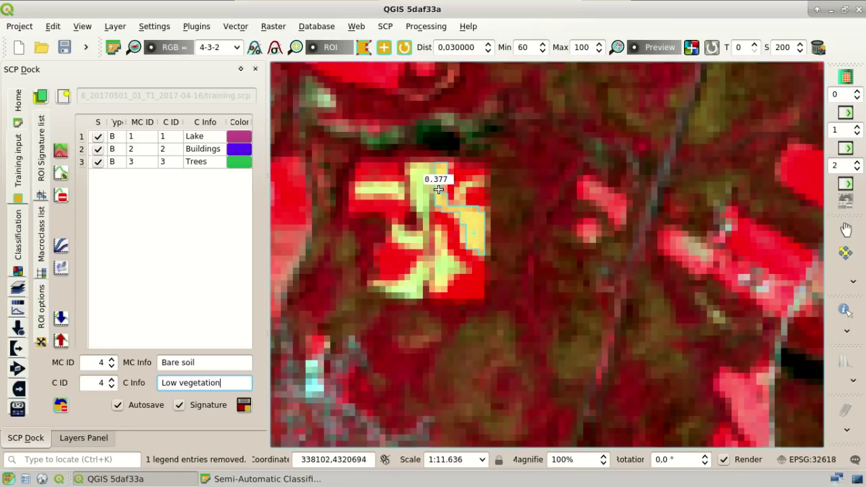
# Step: Toggle the image and ROI displays to check the field patch, and save the ROI to the training input
pyautogui.click(162, 47)
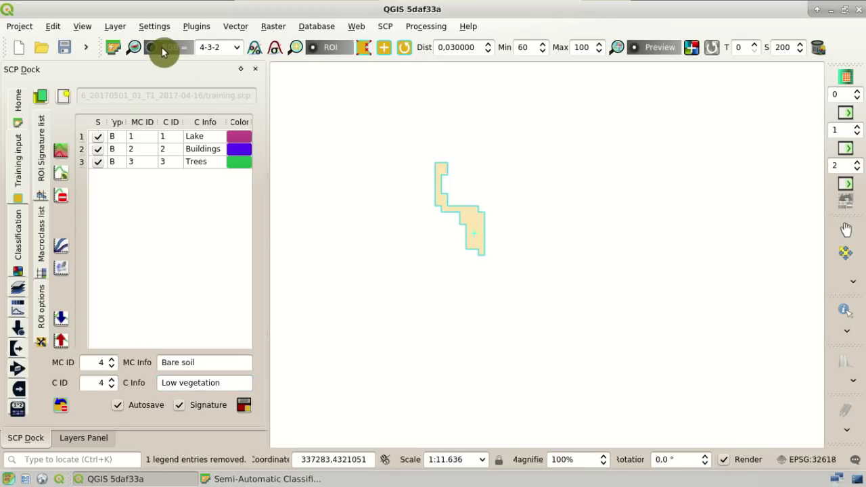
pyautogui.click(162, 48)
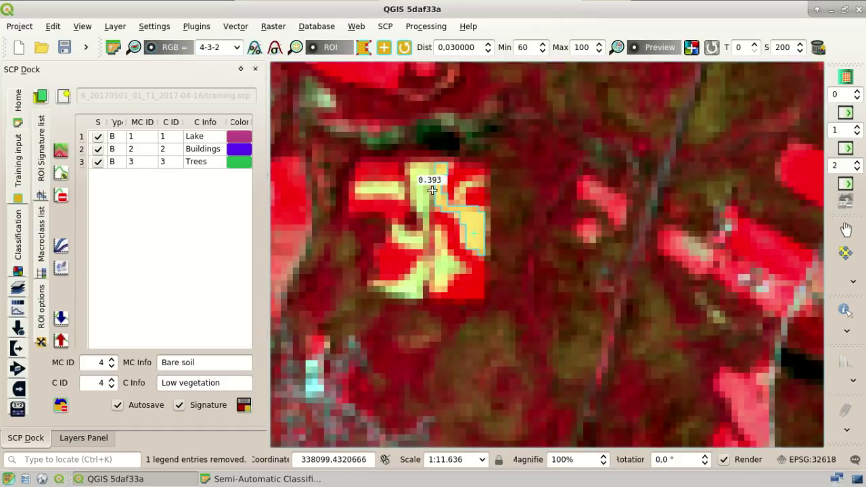
pyautogui.click(318, 52)
pyautogui.click(318, 51)
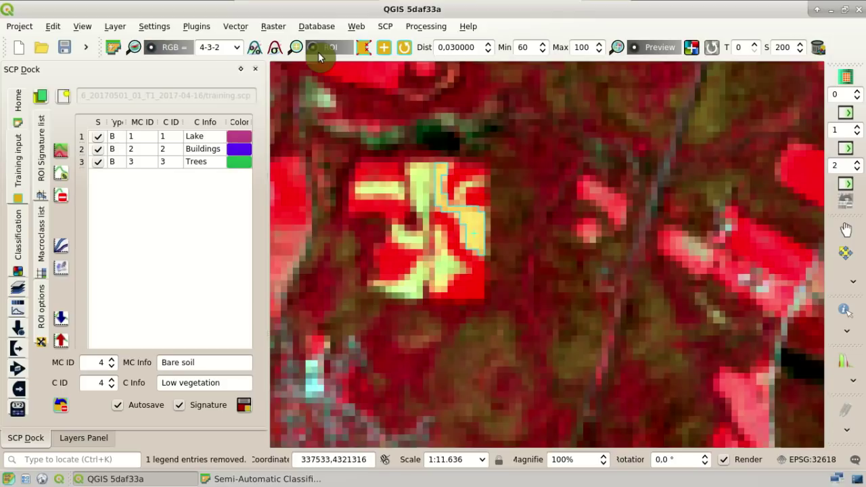
pyautogui.click(317, 51)
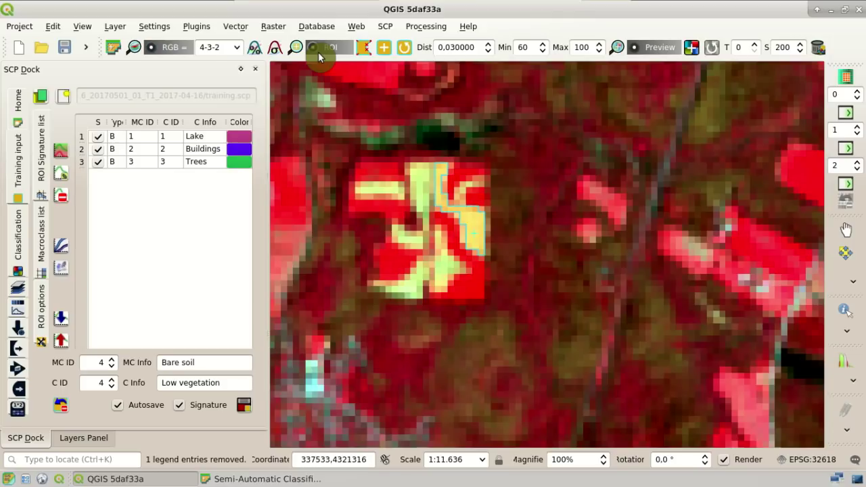
pyautogui.click(246, 408)
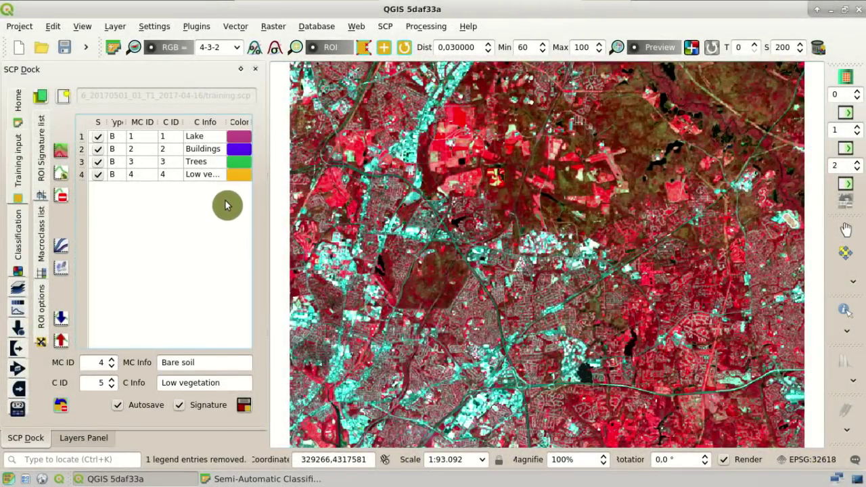
# Step: Select the Lake, Buildings, Trees and Low vegetation signatures and plot them in a maximized spectral signature plot
pyautogui.click(203, 225)
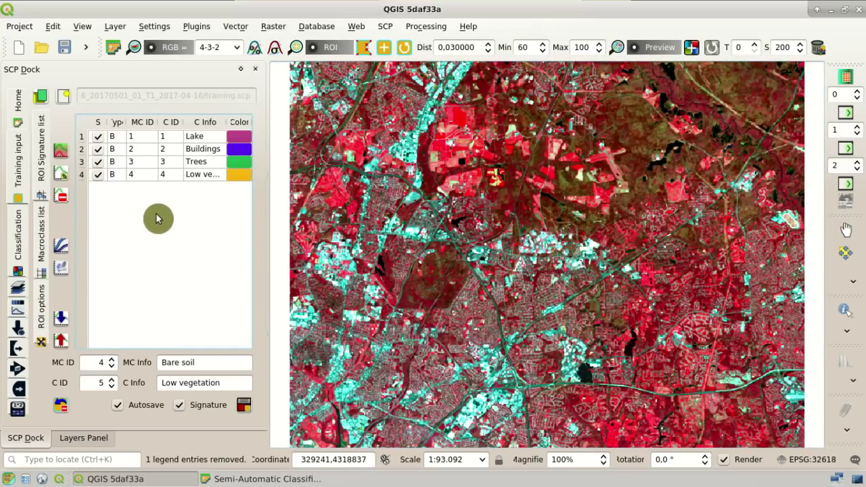
pyautogui.click(188, 139)
pyautogui.moveTo(188, 138); pyautogui.dragTo(174, 192)
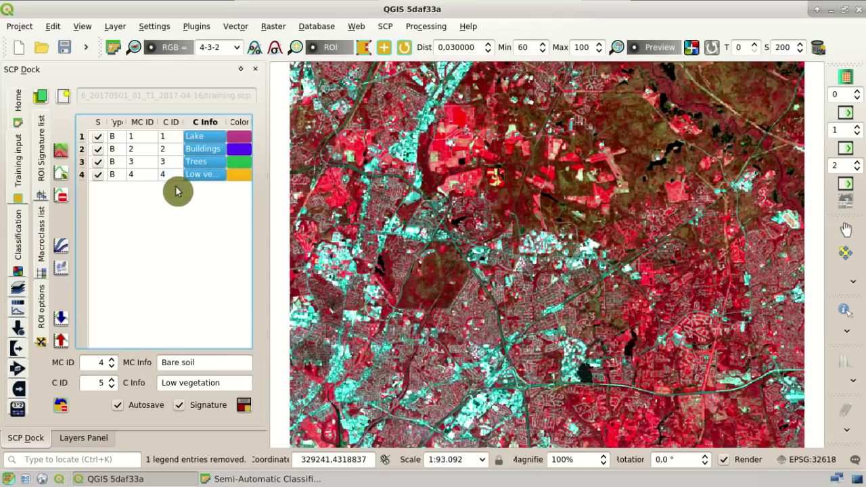
pyautogui.click(62, 249)
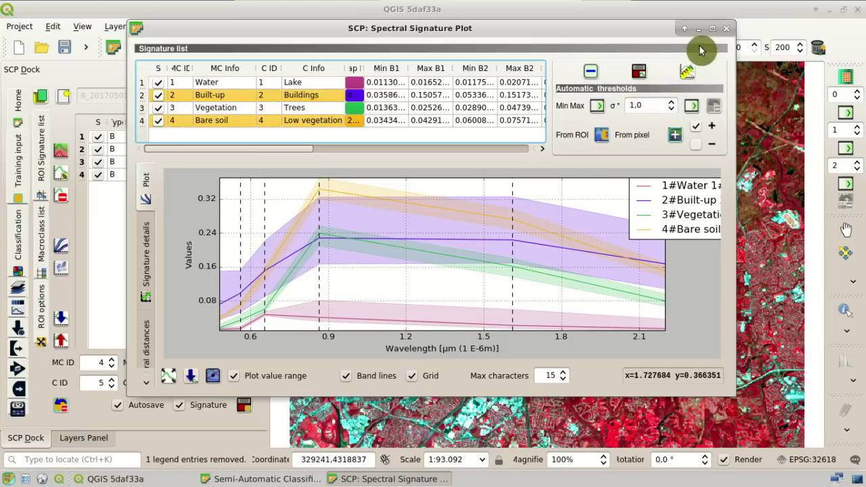
pyautogui.click(712, 28)
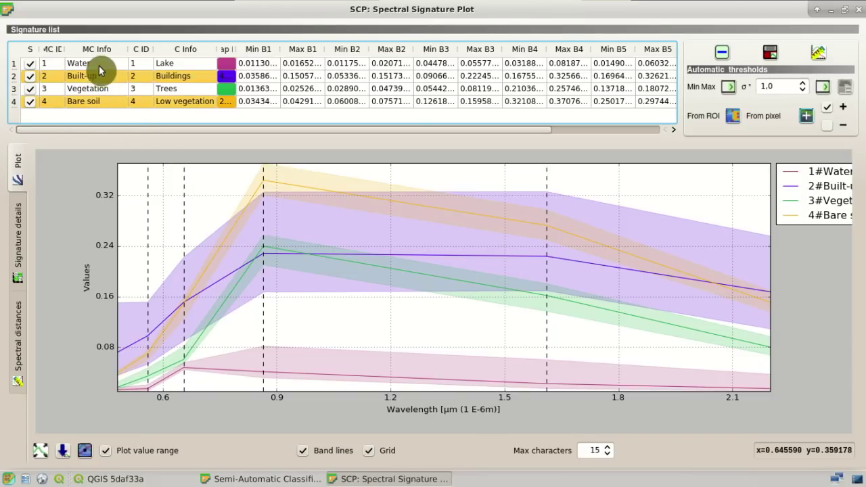
# Step: Hide the Water and Built-up signatures in the plot and toggle Vegetation to compare it with Bare soil
pyautogui.click(30, 63)
pyautogui.click(29, 76)
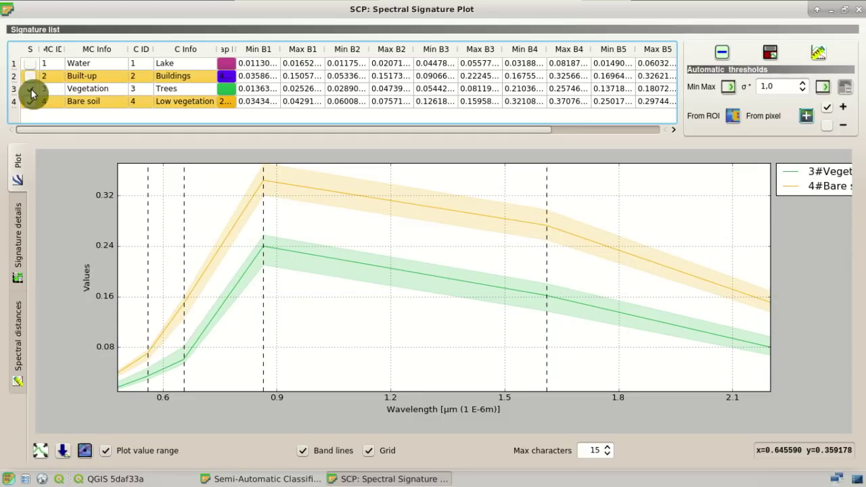
pyautogui.click(30, 88)
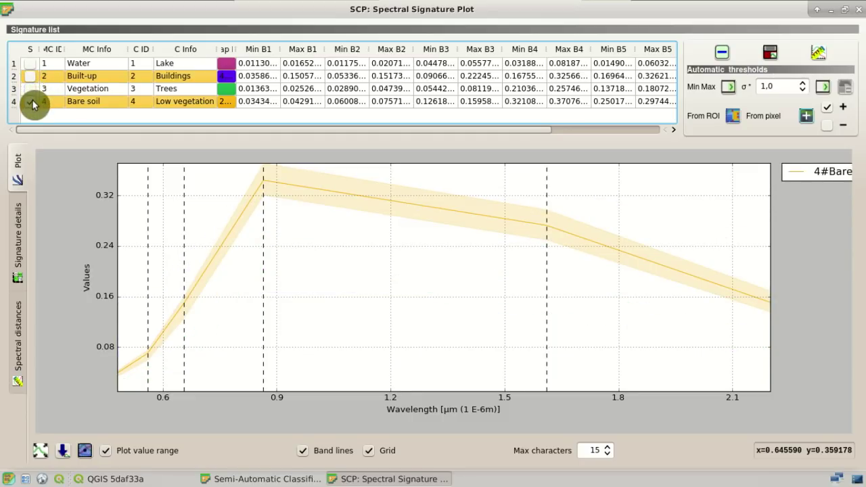
pyautogui.click(30, 90)
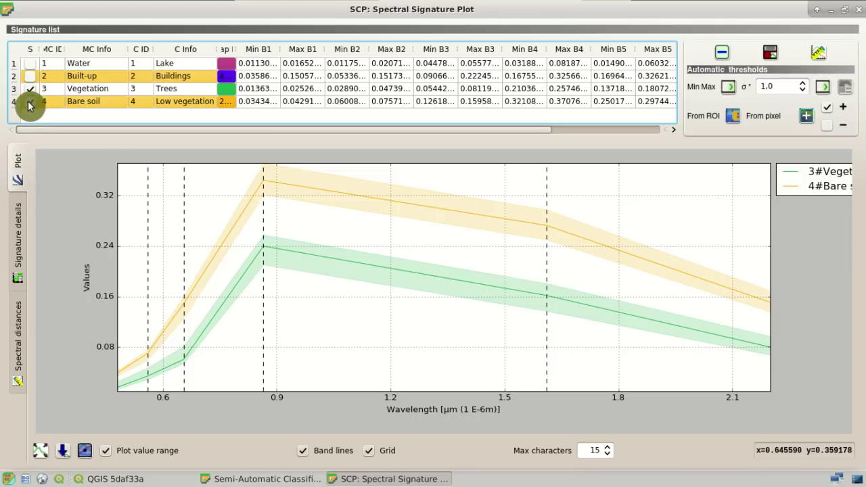
# Step: Isolate the Built-up and Bare soil signatures in the plot to compare their overlap, and show all four signatures again
pyautogui.click(29, 78)
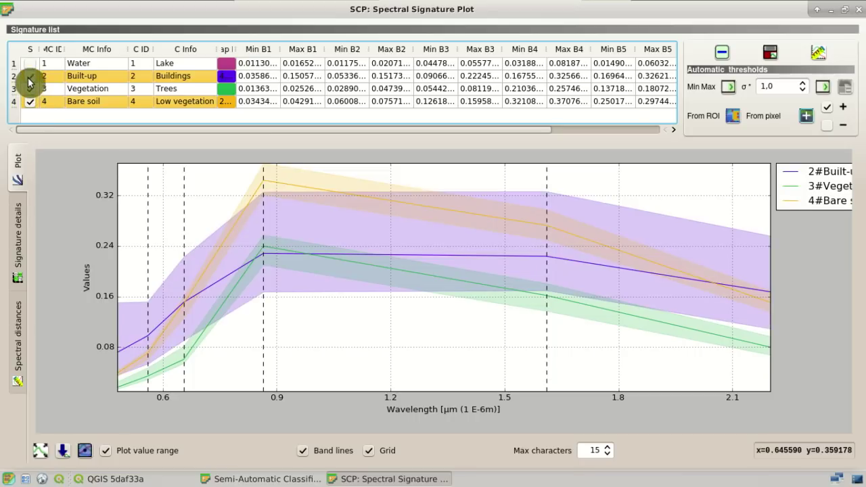
pyautogui.click(29, 79)
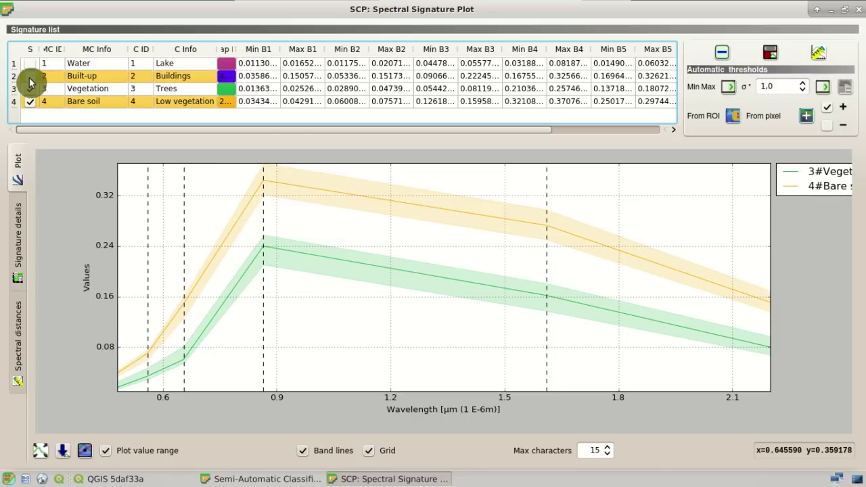
pyautogui.click(30, 89)
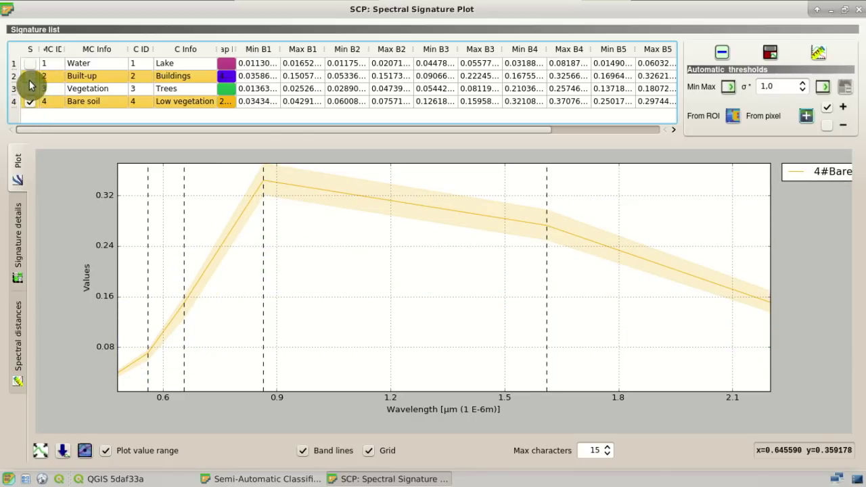
pyautogui.click(29, 77)
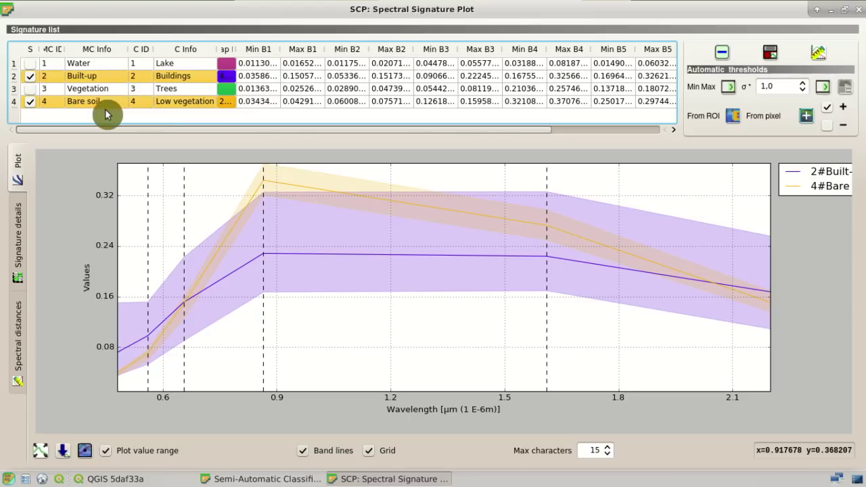
pyautogui.click(29, 65)
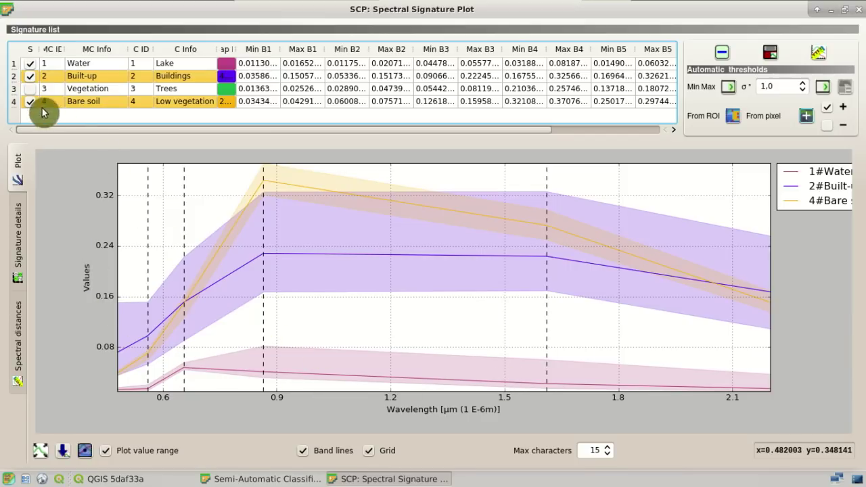
pyautogui.click(29, 89)
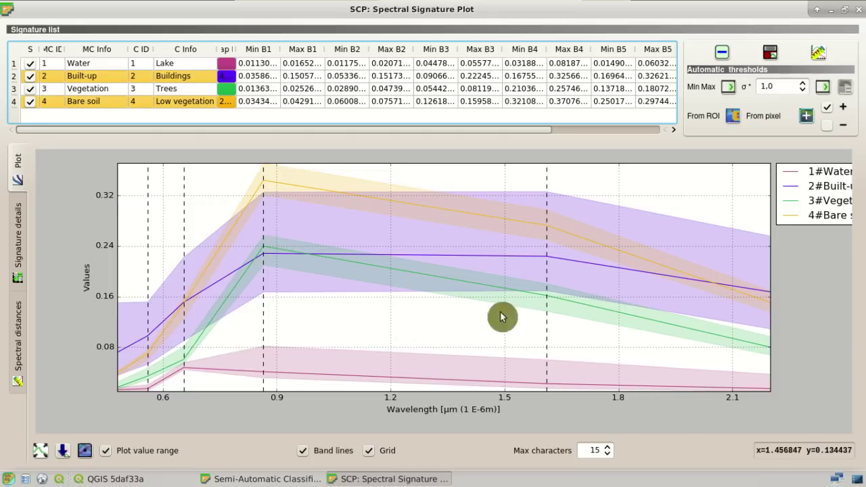
# Step: Calculate and review the spectral distances between the four signatures, and close the signature plot
pyautogui.click(819, 54)
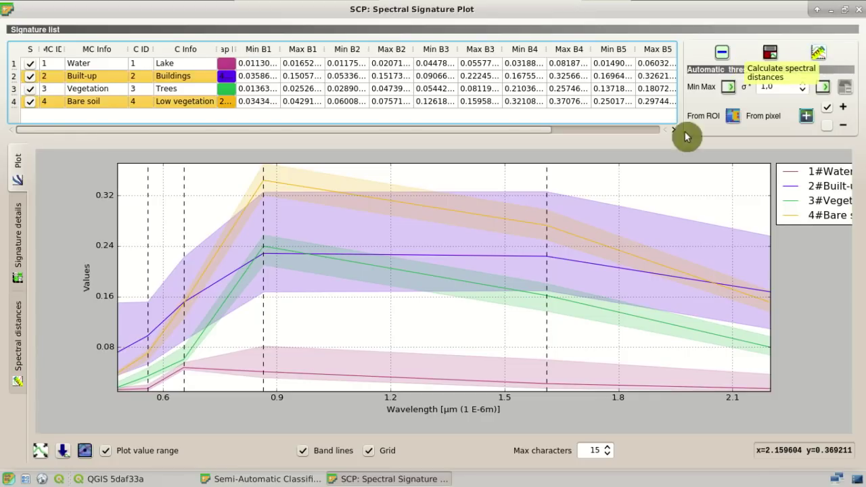
pyautogui.click(19, 348)
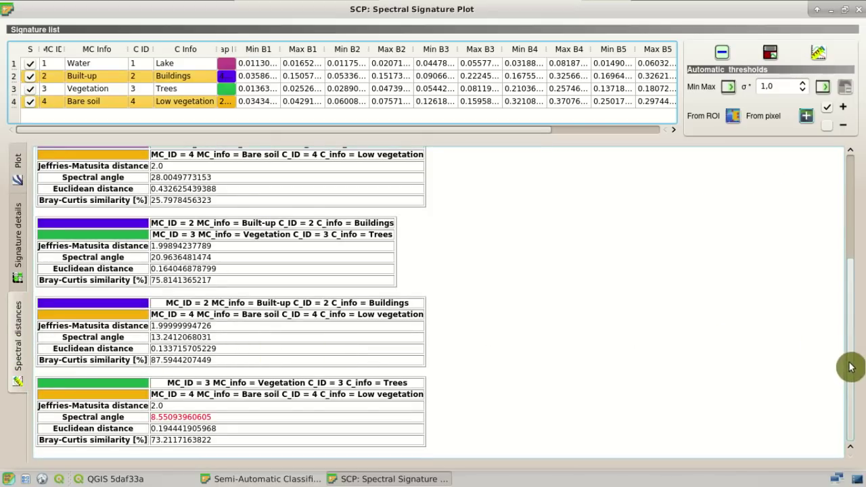
pyautogui.moveTo(850, 367); pyautogui.dragTo(852, 386)
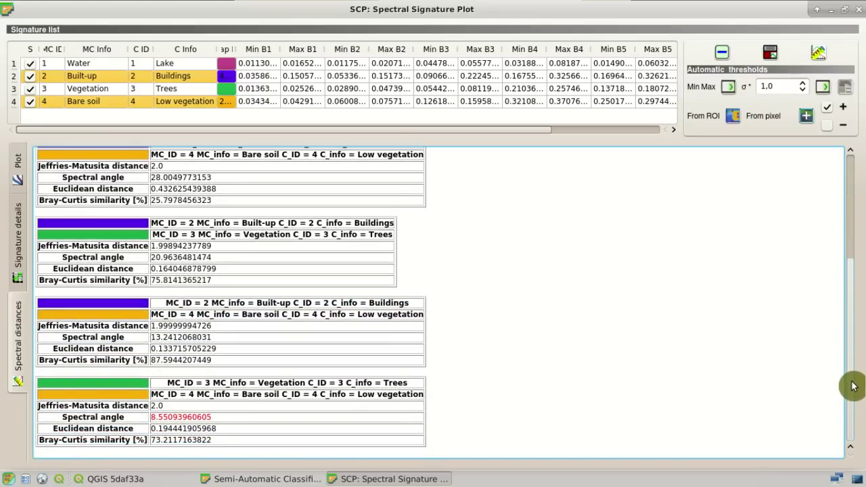
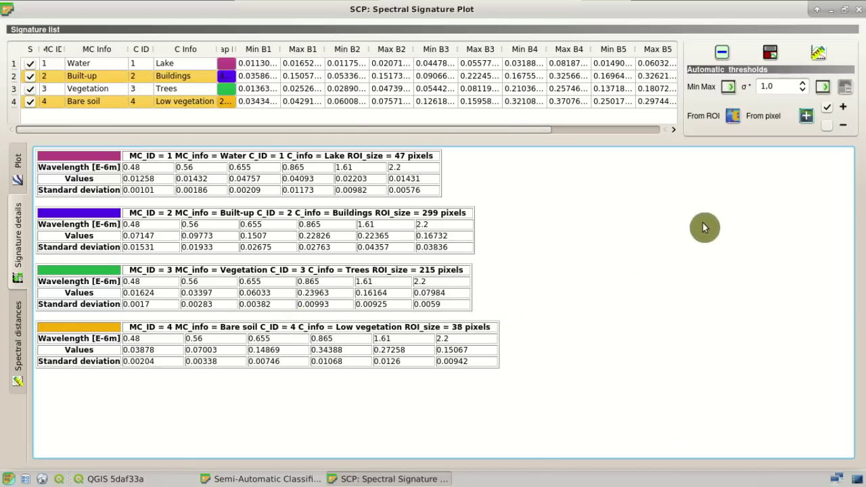
pyautogui.click(857, 9)
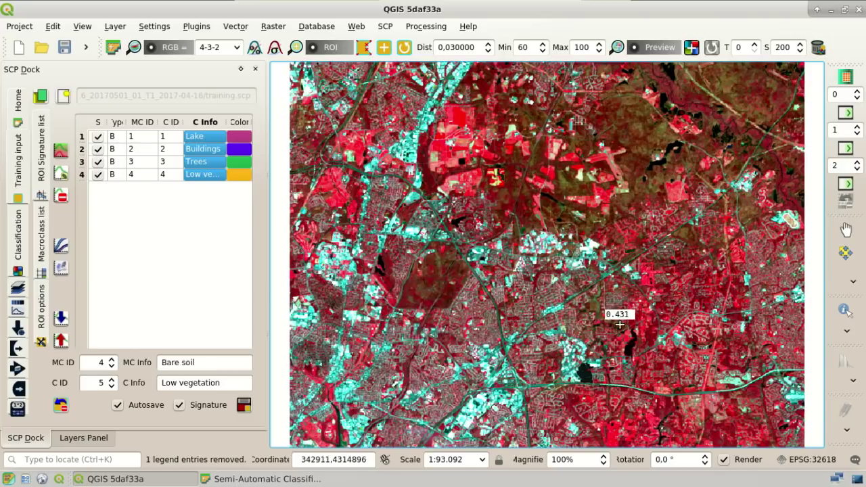
# Step: Examine the built-up area around the lake in the 3-2-1 color composite and switch back to 4-3-2
pyautogui.scroll(2, 568, 387)
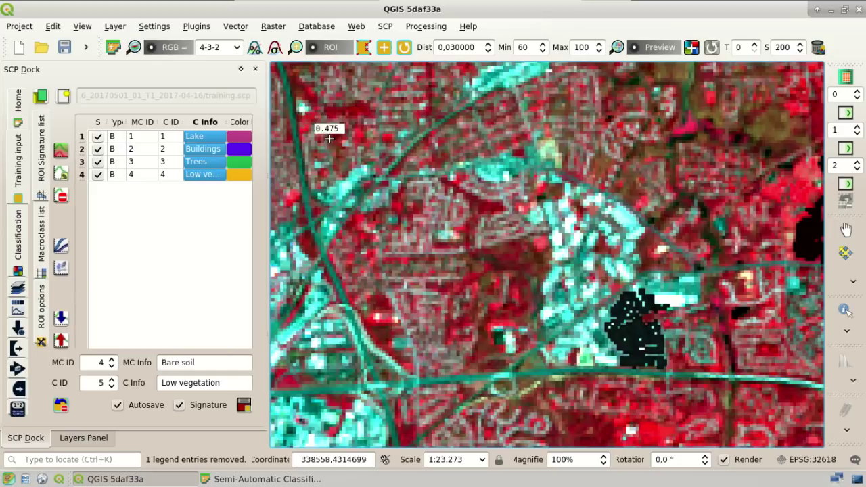
pyautogui.click(234, 47)
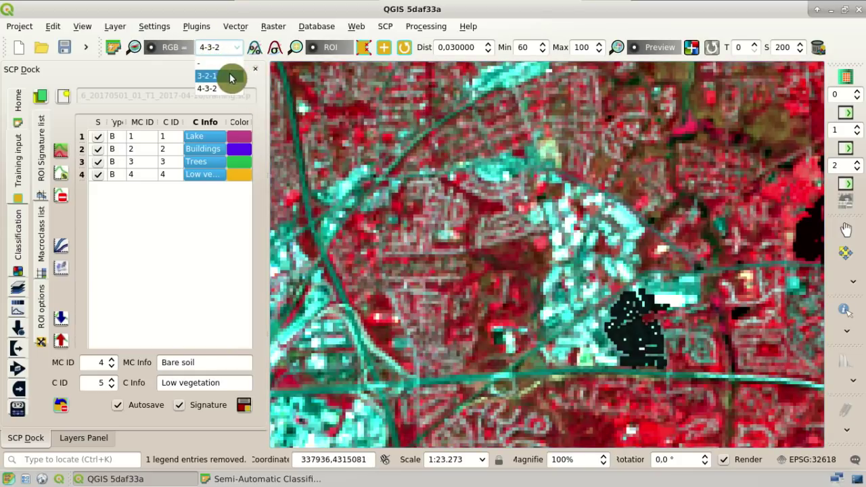
pyautogui.press('Up')
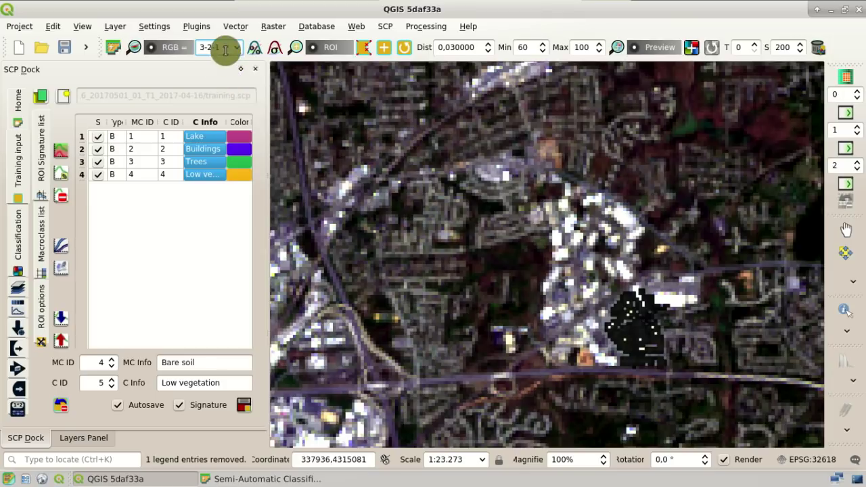
pyautogui.click(236, 54)
pyautogui.click(228, 87)
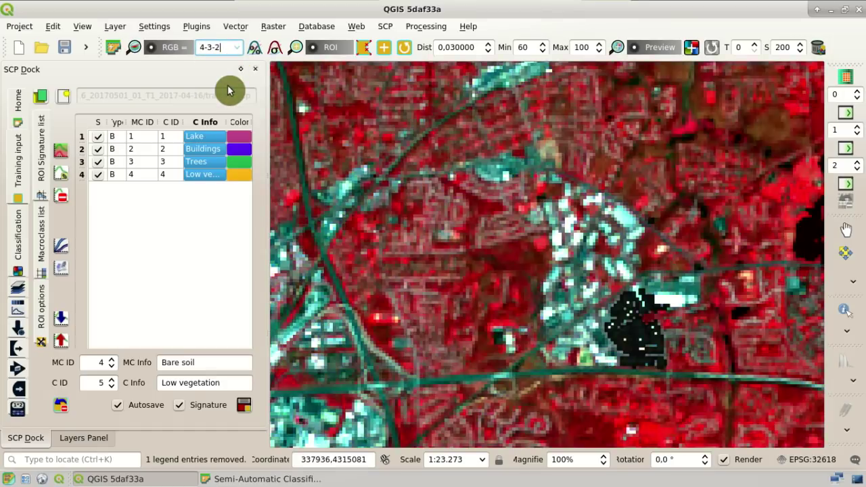
# Step: Display the band set as a 3-4-6 color composite and inspect the whole image
pyautogui.moveTo(223, 48); pyautogui.dragTo(177, 47)
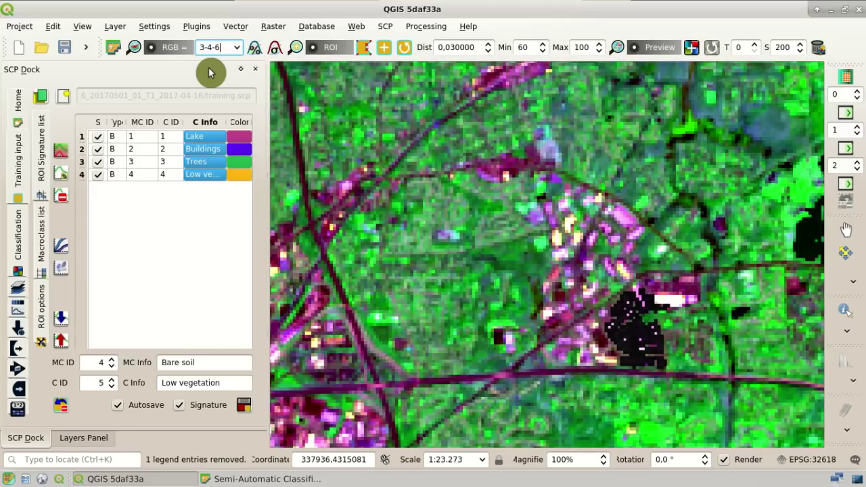
pyautogui.click(133, 46)
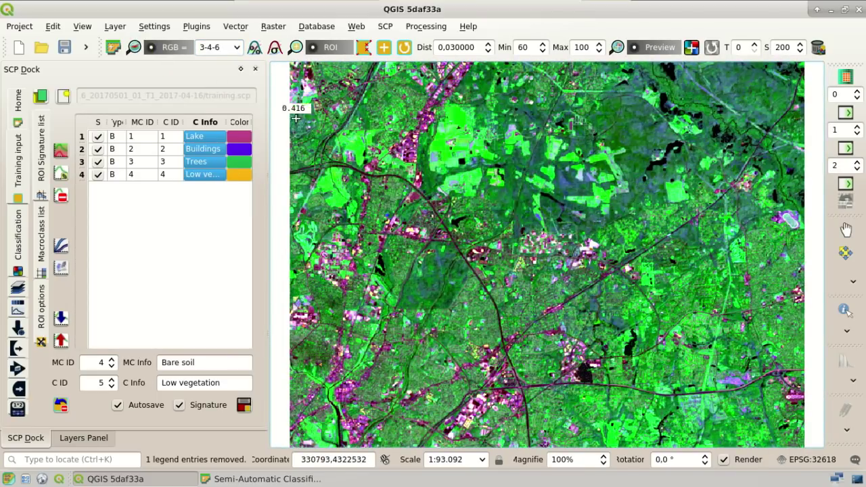
pyautogui.click(235, 48)
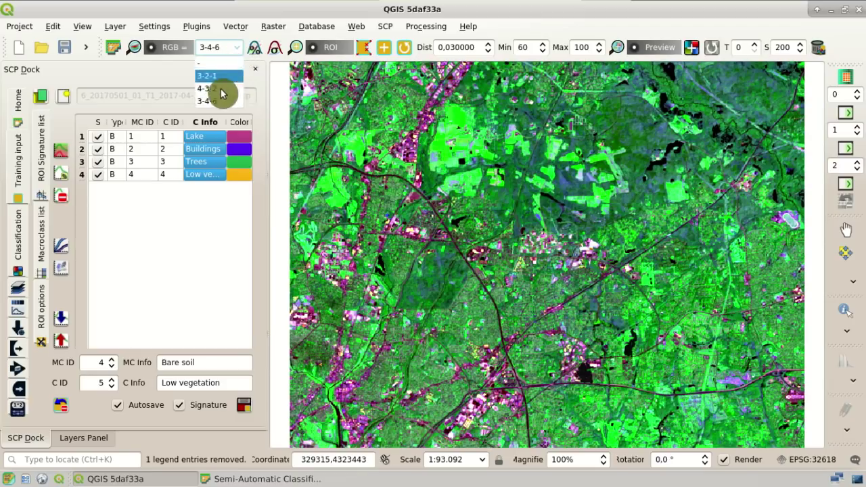
pyautogui.click(264, 102)
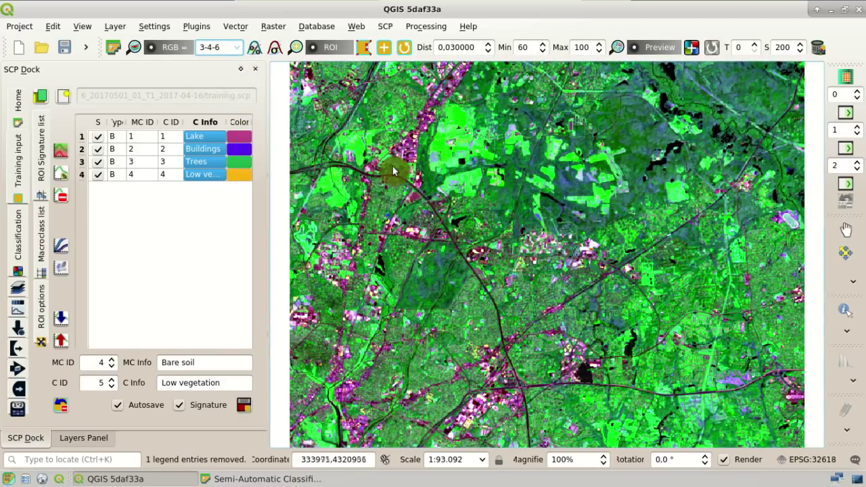
pyautogui.scroll(2, 391, 174)
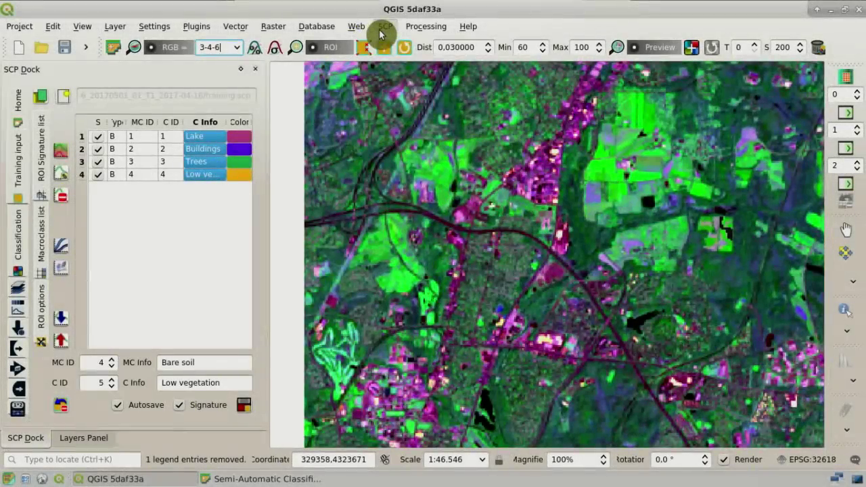
# Step: Open SCP's RGB list tool for managing the color composites
pyautogui.click(380, 27)
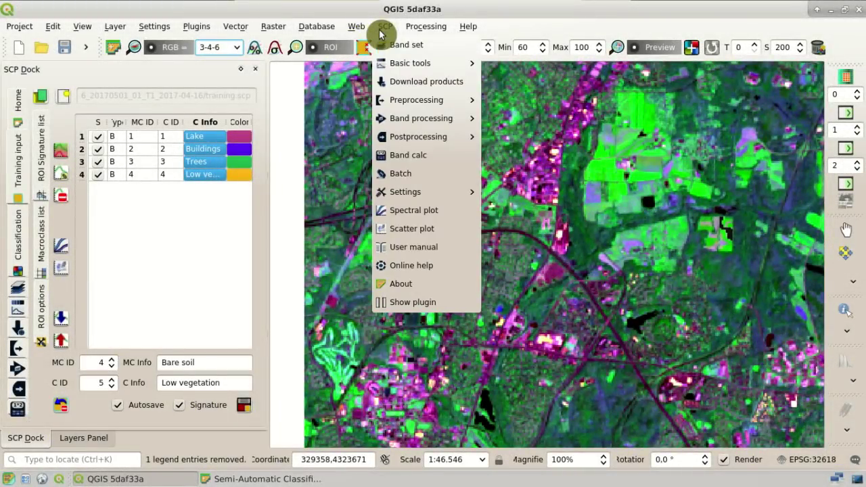
pyautogui.moveTo(384, 65)
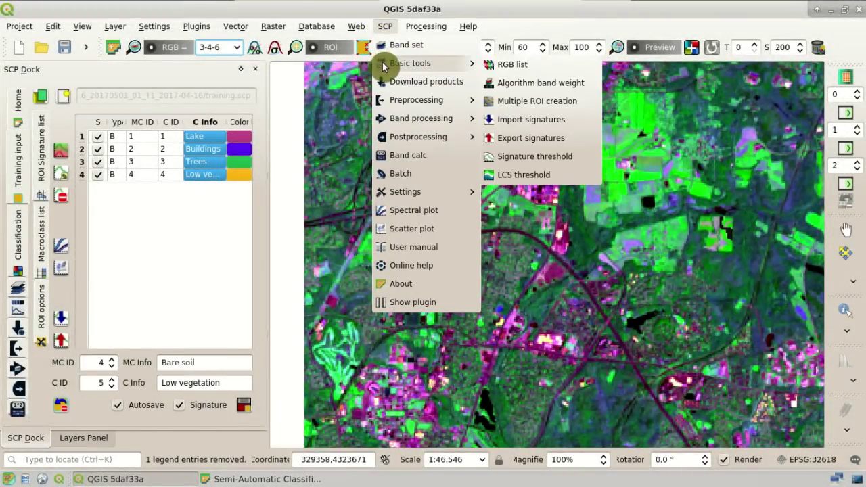
pyautogui.click(513, 66)
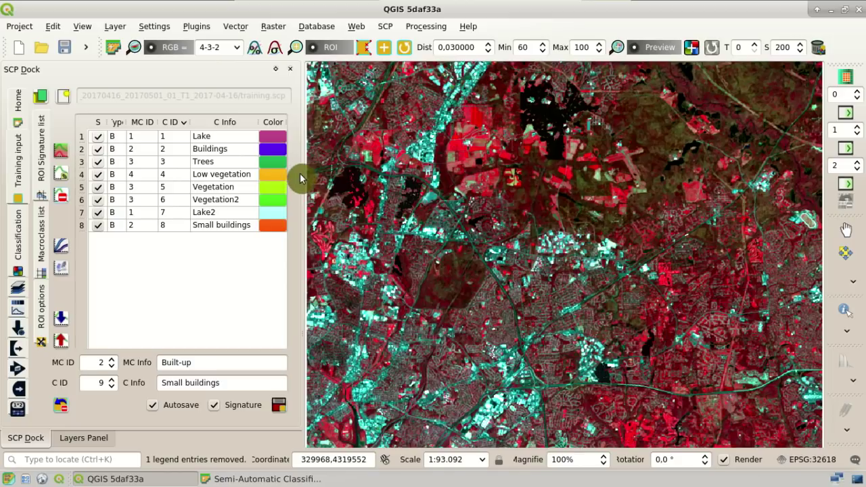
# Step: Toggle the ROI display and the visibility of the training layer to check the collected ROIs over the image
pyautogui.click(323, 52)
pyautogui.click(323, 52)
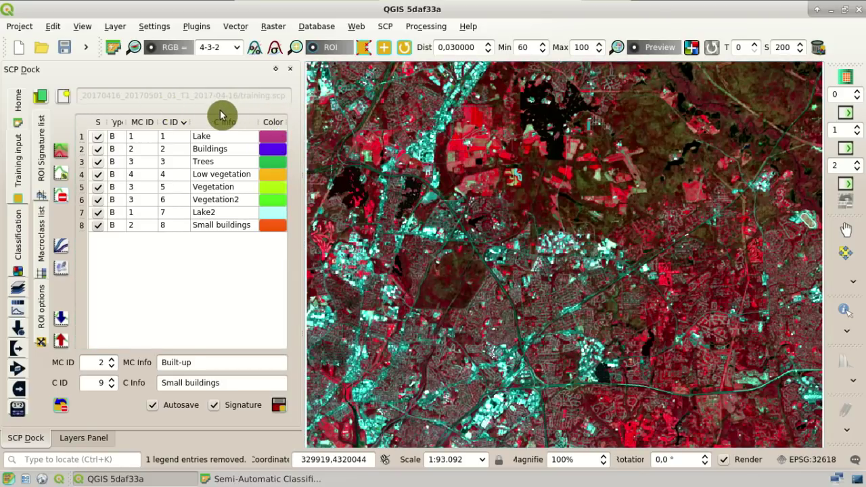
pyautogui.click(108, 439)
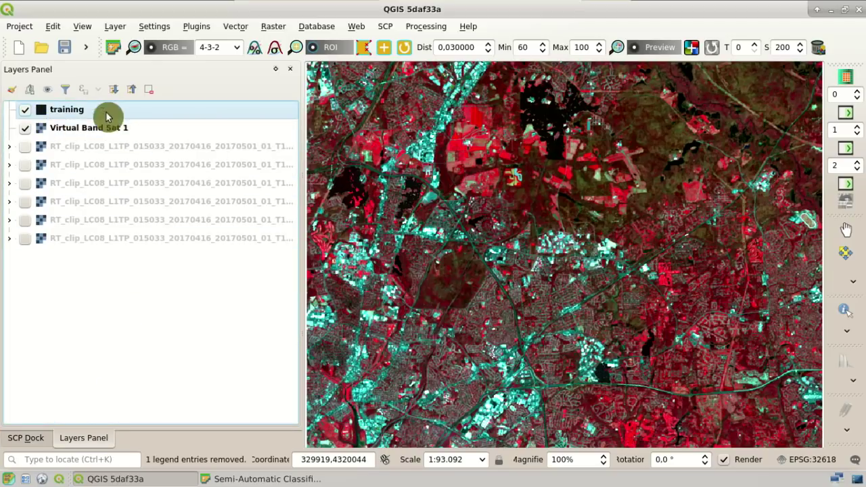
pyautogui.click(25, 112)
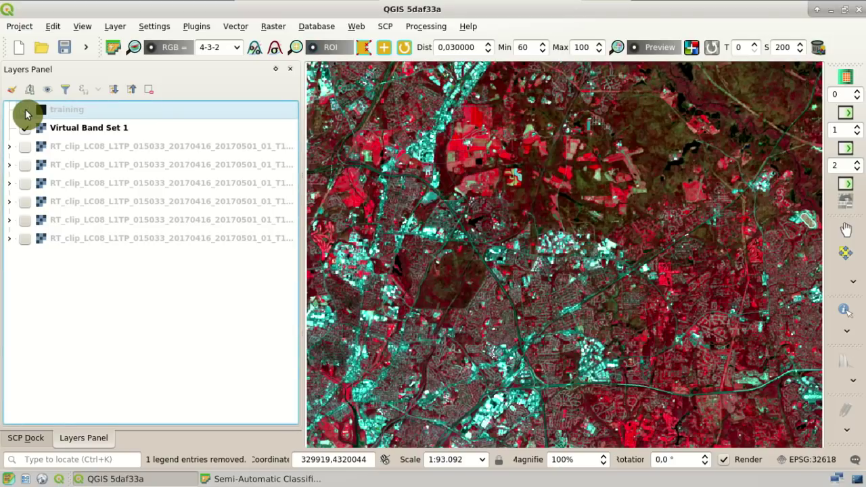
pyautogui.click(25, 111)
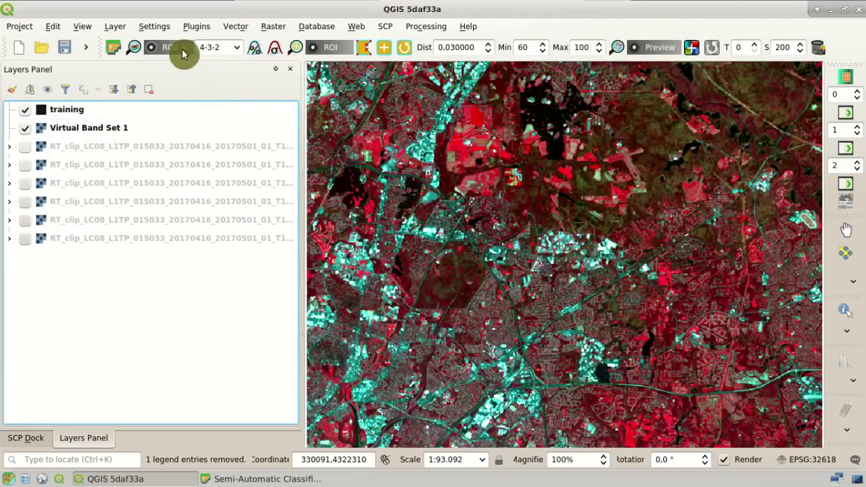
# Step: View the full image with its training areas in the 3-2-1 composite and restore the 4-3-2 composite
pyautogui.click(237, 48)
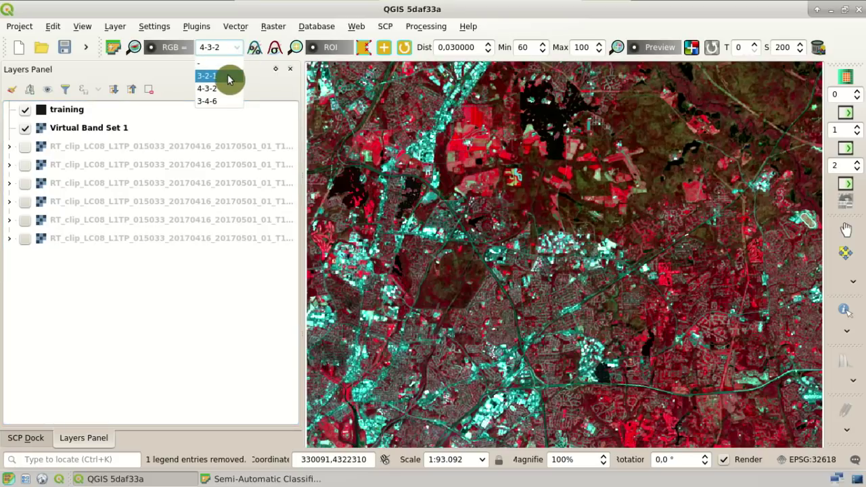
pyautogui.click(228, 76)
pyautogui.click(236, 48)
pyautogui.click(226, 76)
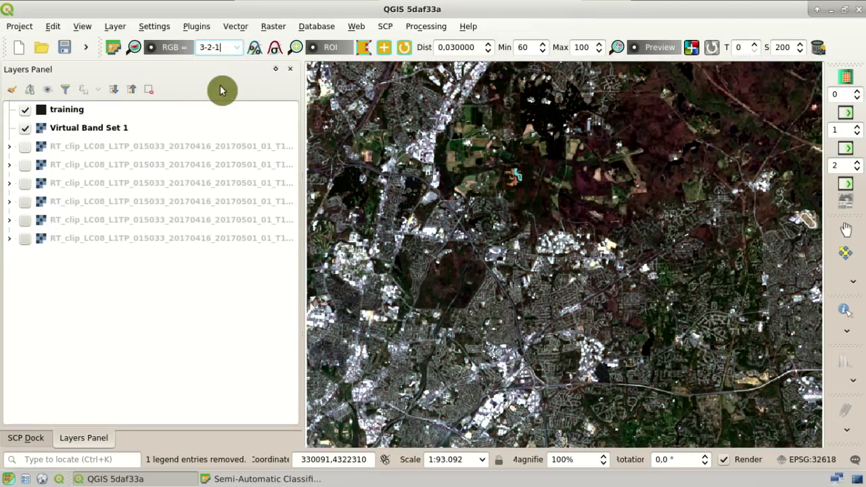
pyautogui.press('Down')
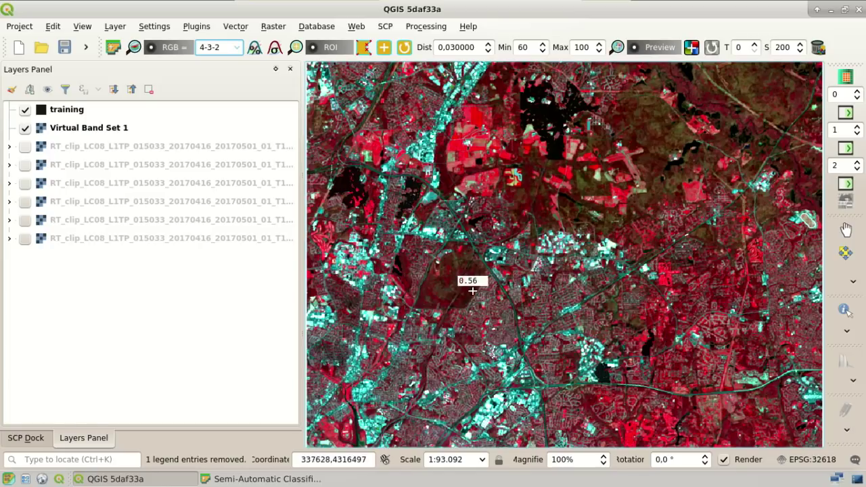
# Step: Set the color of the Lake class in the ROI signature list to blue #0055ff
pyautogui.click(27, 439)
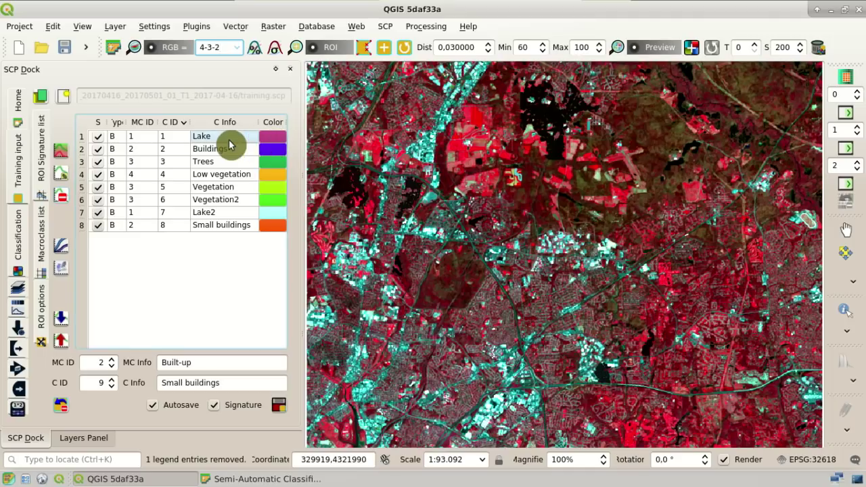
pyautogui.doubleClick(281, 139)
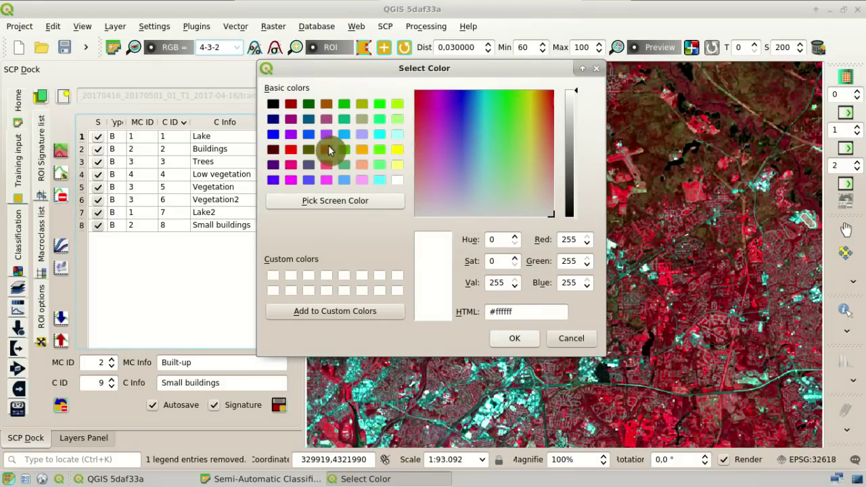
pyautogui.click(310, 138)
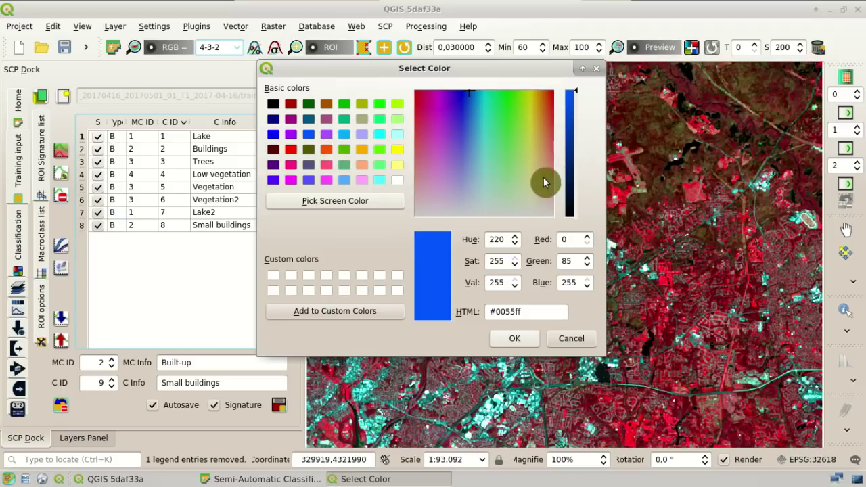
pyautogui.click(522, 340)
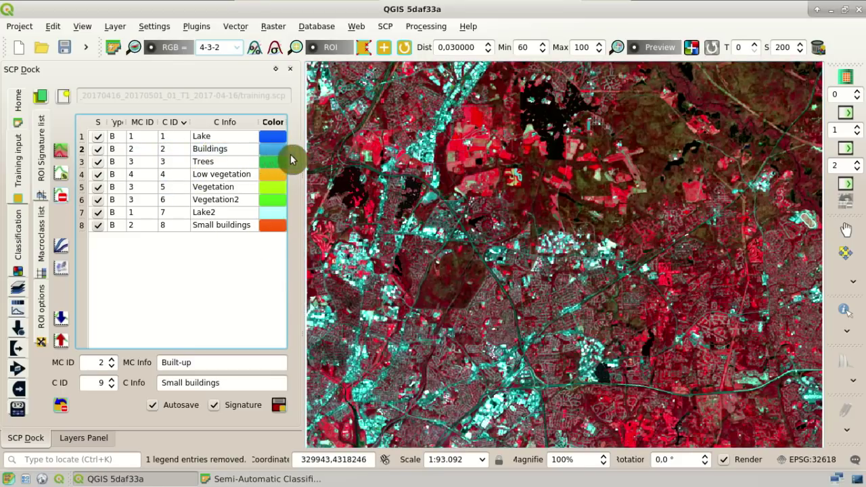
# Step: Set the color of the Buildings class to a slightly darkened red
pyautogui.doubleClick(261, 150)
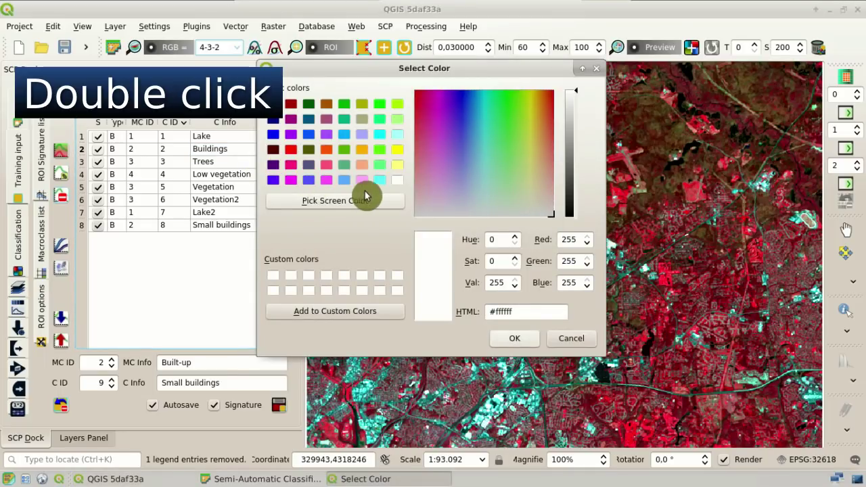
pyautogui.click(293, 148)
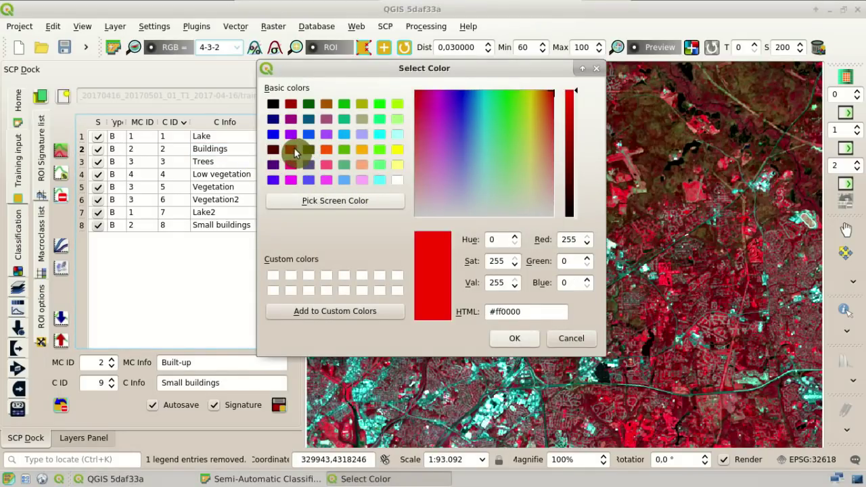
pyautogui.moveTo(575, 97); pyautogui.dragTo(575, 108)
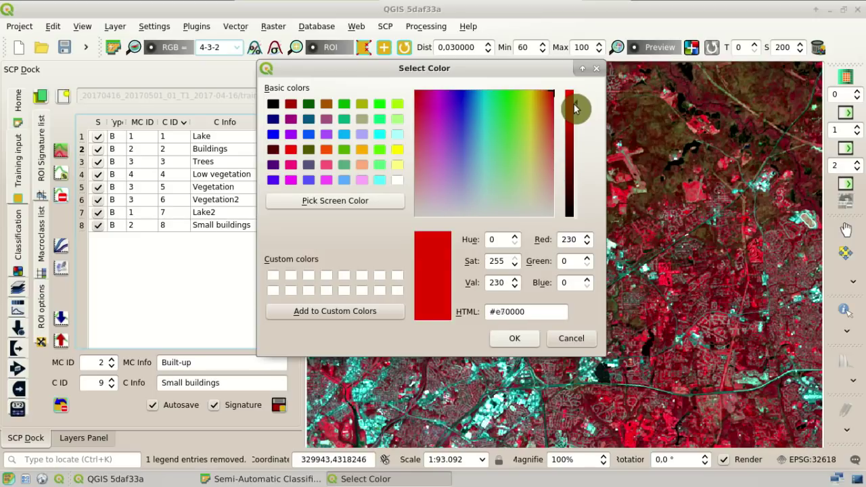
pyautogui.click(511, 332)
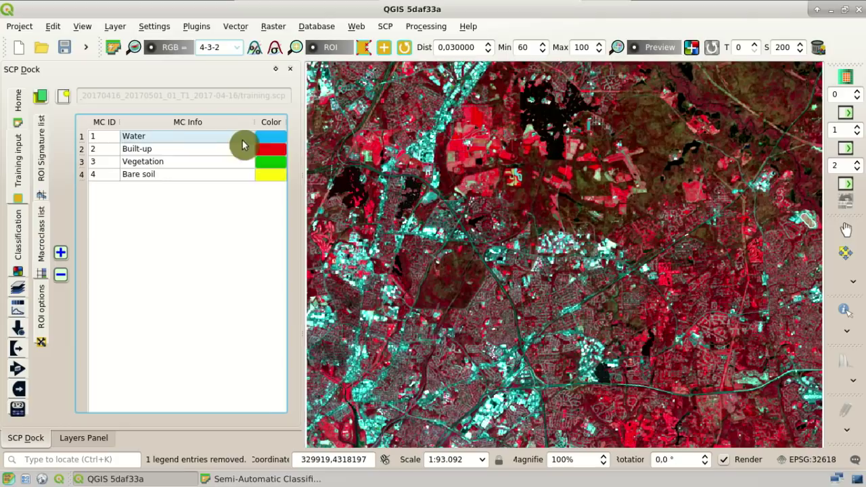
# Step: Check the color choice of the Water macroclass without changing it and return to the ROI signature list
pyautogui.doubleClick(280, 141)
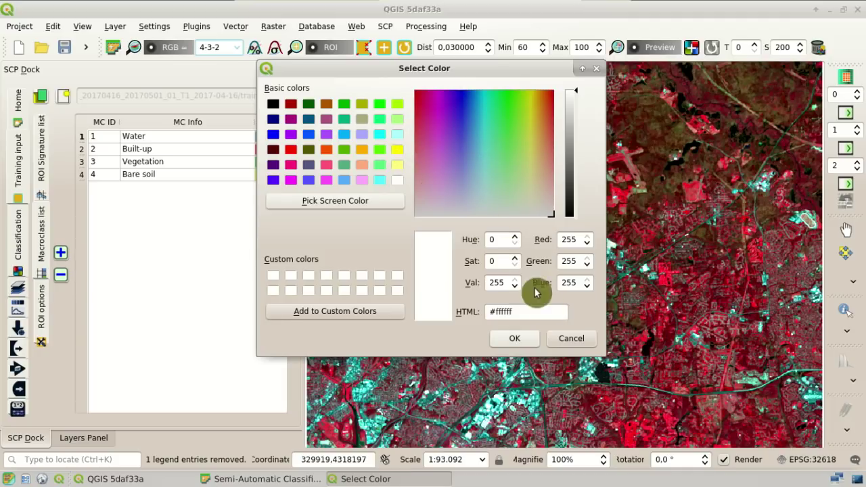
pyautogui.click(567, 344)
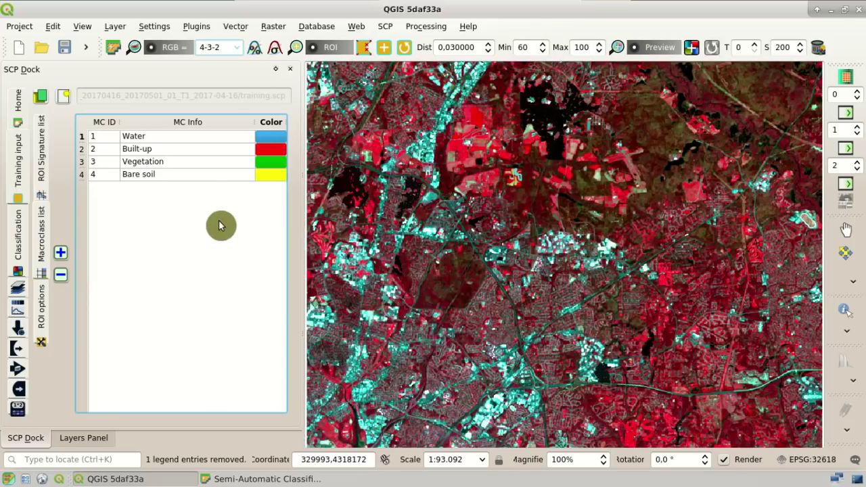
pyautogui.click(41, 174)
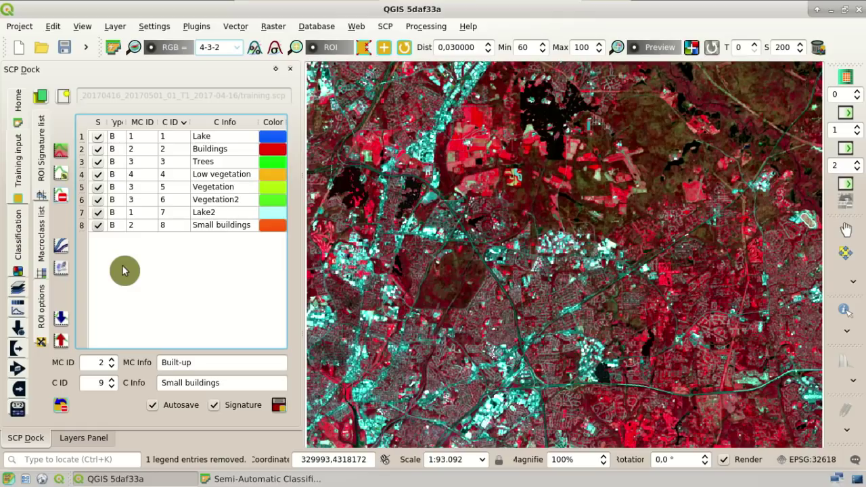
# Step: Set the classification algorithm to Maximum Likelihood
pyautogui.click(19, 244)
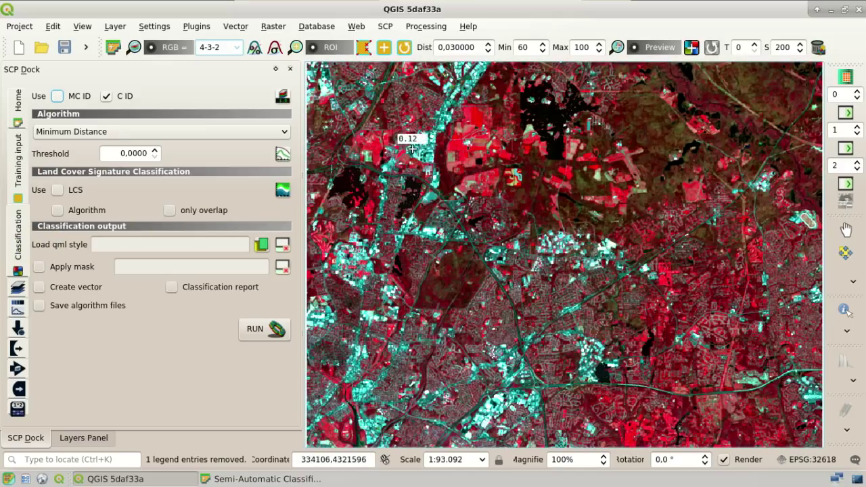
pyautogui.click(276, 138)
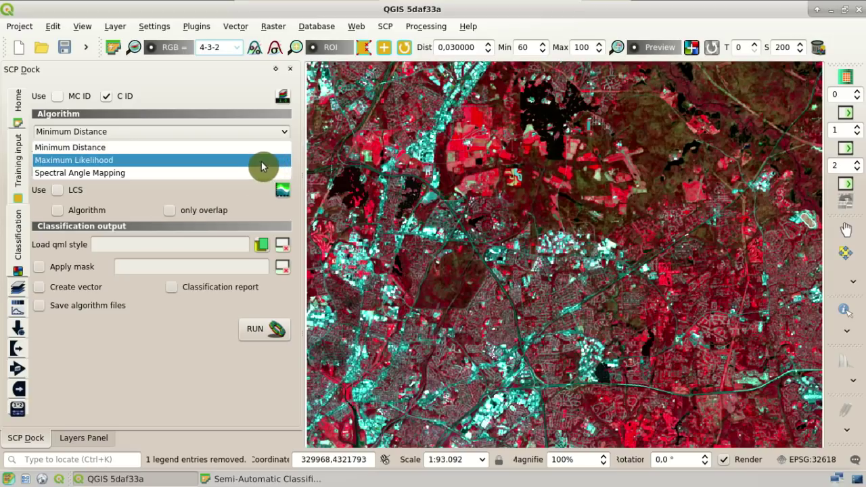
pyautogui.click(262, 162)
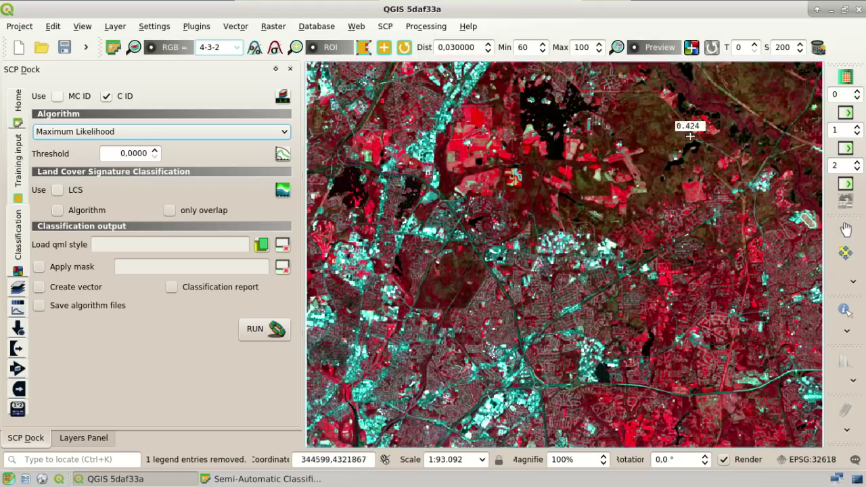
# Step: Create a classification preview near the middle of the image, zoom to it and compare it with the class colors
pyautogui.click(692, 49)
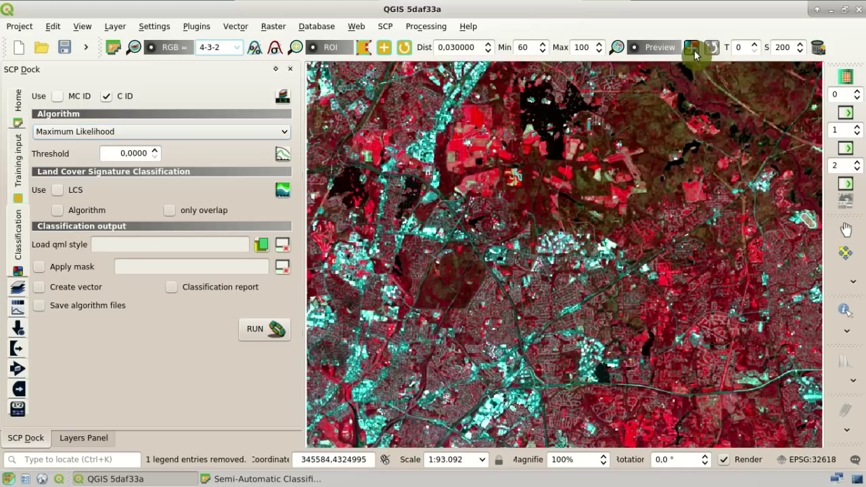
pyautogui.click(527, 297)
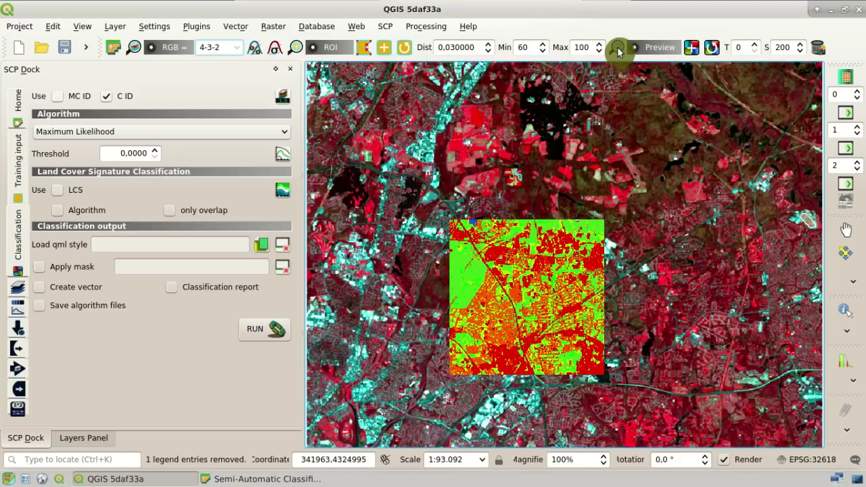
pyautogui.click(617, 48)
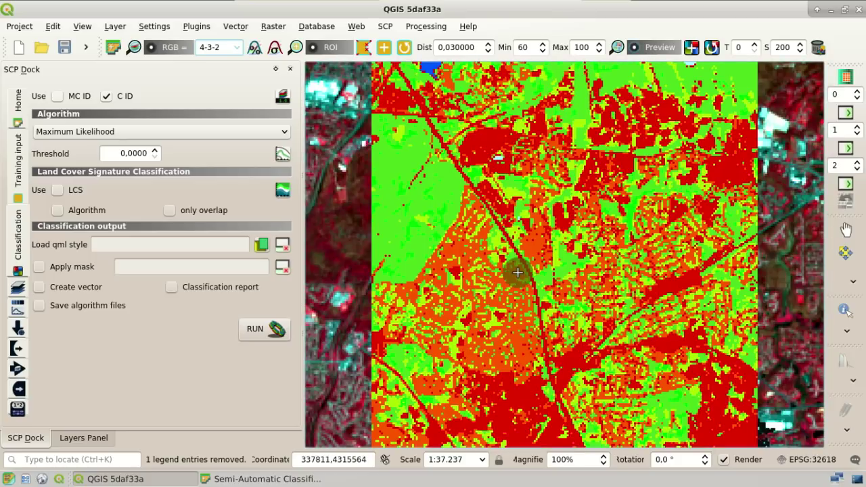
pyautogui.click(18, 196)
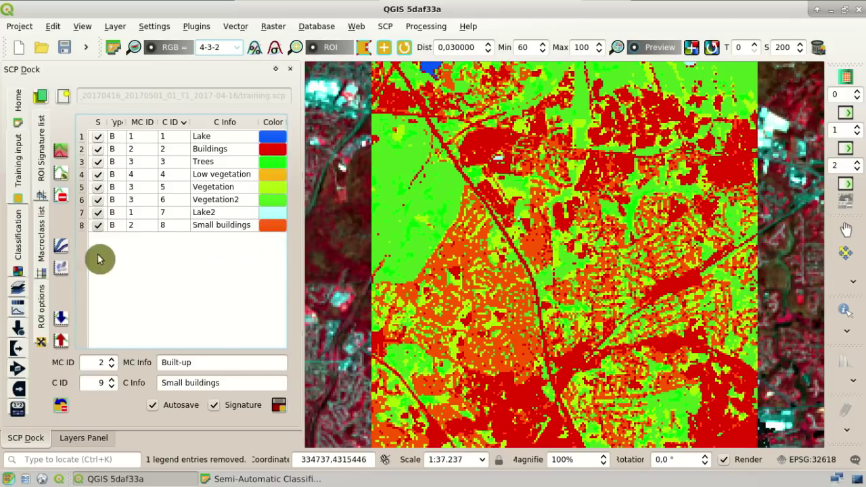
pyautogui.click(20, 251)
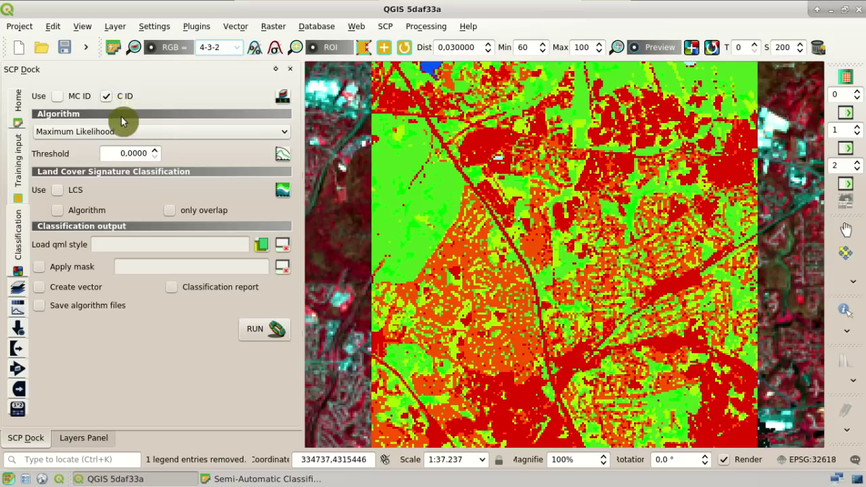
# Step: Switch the classification to macroclass IDs, check the macroclass colors and recalculate the preview
pyautogui.click(60, 99)
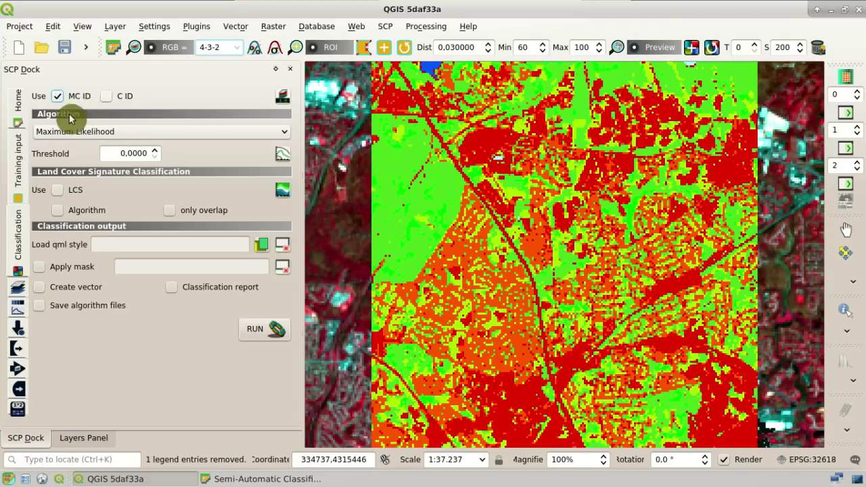
pyautogui.click(24, 169)
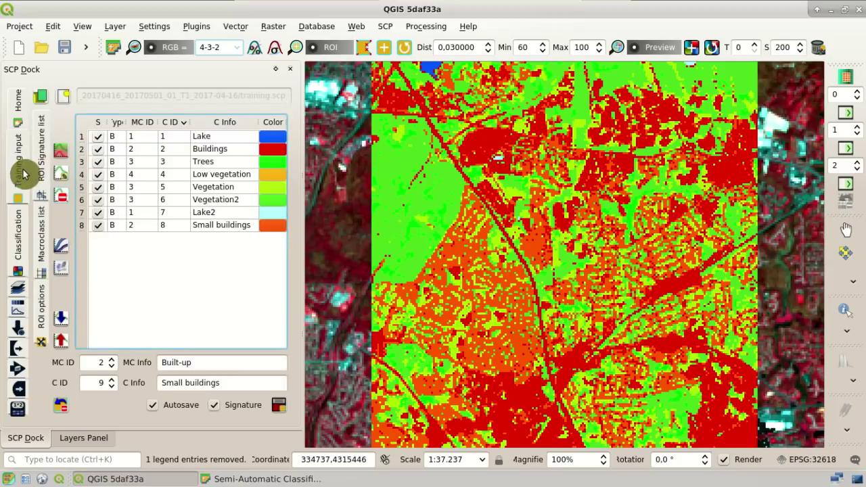
pyautogui.click(41, 220)
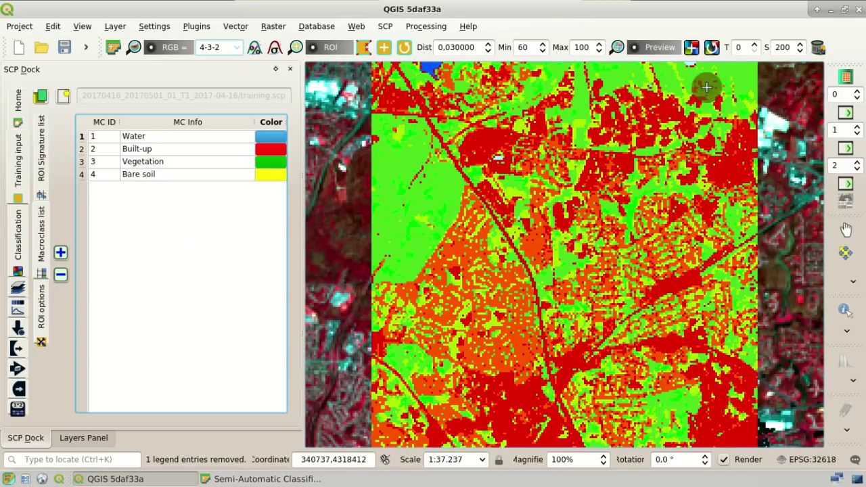
pyautogui.click(717, 52)
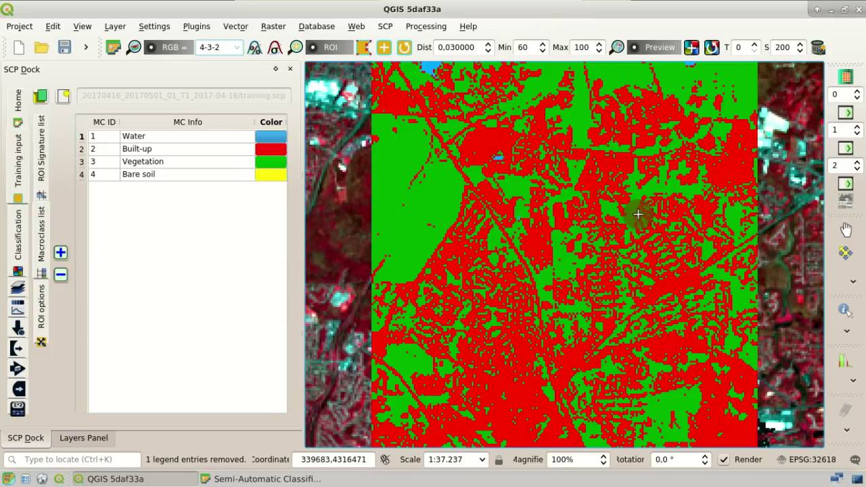
# Step: Set the preview size to 300 and recalculate the classification preview
pyautogui.scroll(-2, 638, 214)
pyautogui.scroll(1, 637, 214)
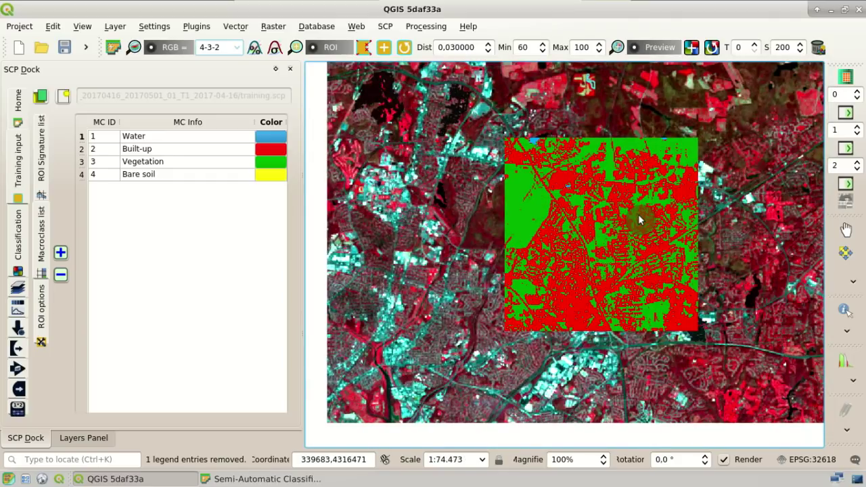
pyautogui.click(783, 47)
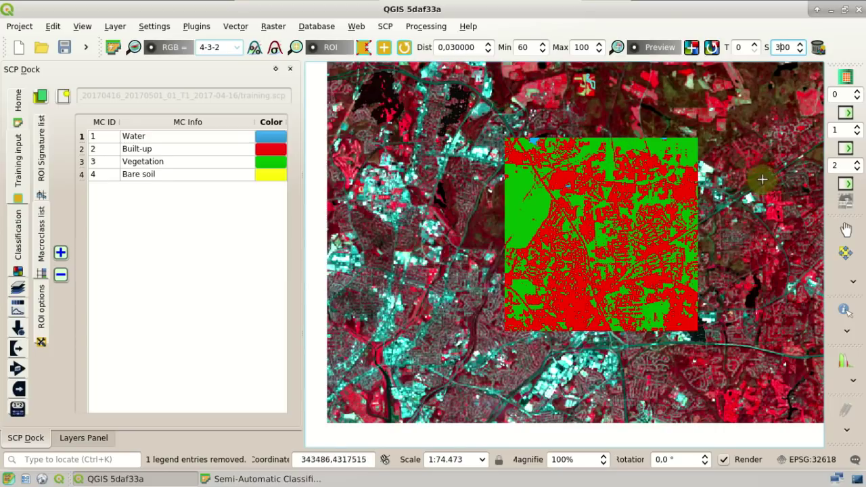
pyautogui.click(713, 48)
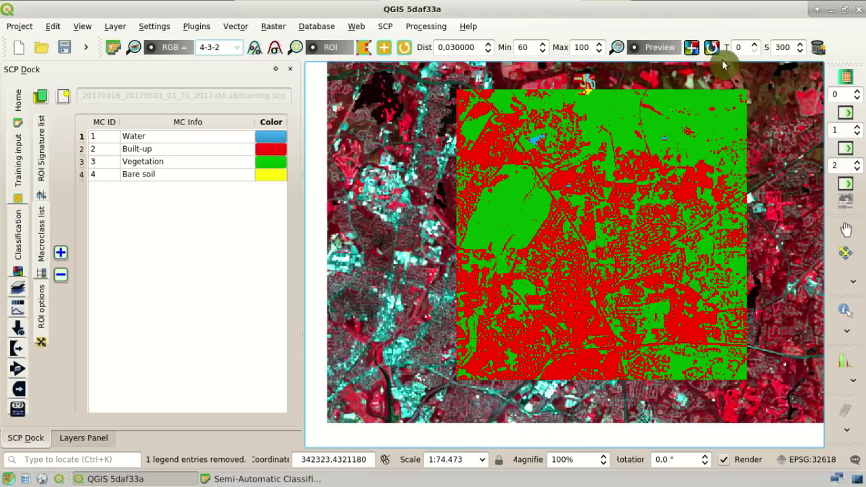
# Step: Hide and show the classification preview to compare it with the image, and zoom to its extent
pyautogui.click(662, 49)
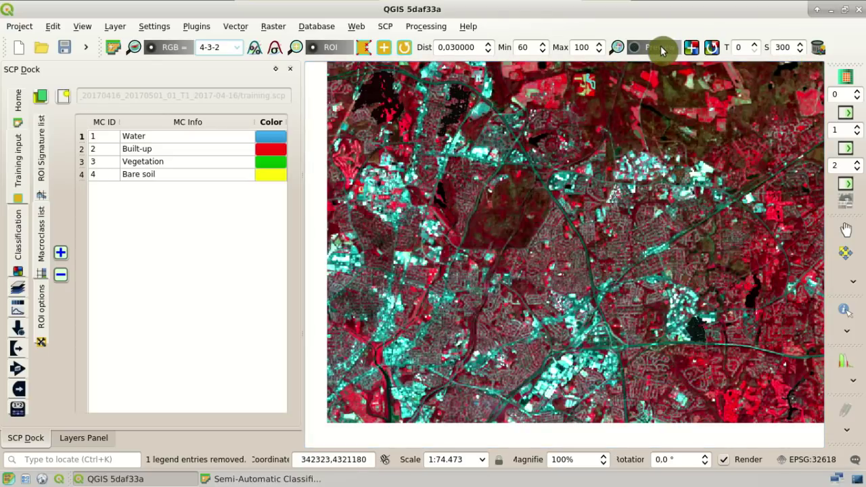
pyautogui.click(661, 48)
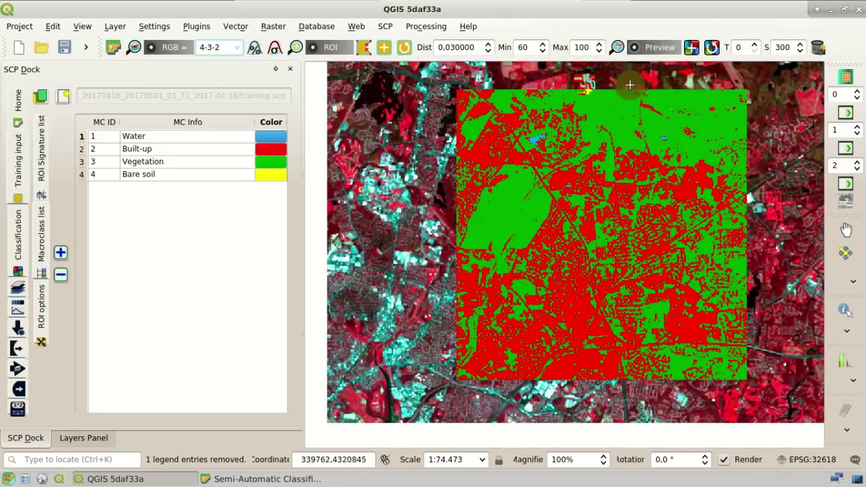
pyautogui.click(623, 50)
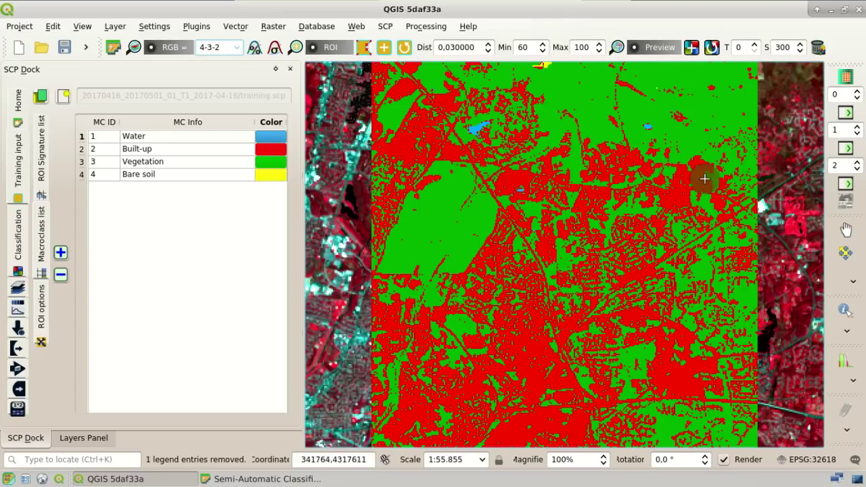
# Step: Try preview transparency values such as 20, 80 and 60, and set the transparency to 50
pyautogui.click(756, 50)
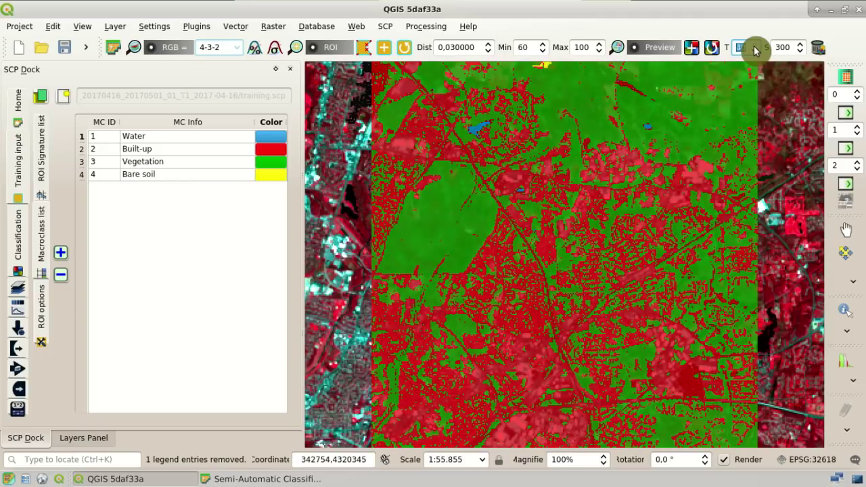
pyautogui.click(755, 49)
pyautogui.click(754, 47)
pyautogui.click(755, 50)
pyautogui.click(755, 50)
pyautogui.click(755, 49)
pyautogui.click(754, 49)
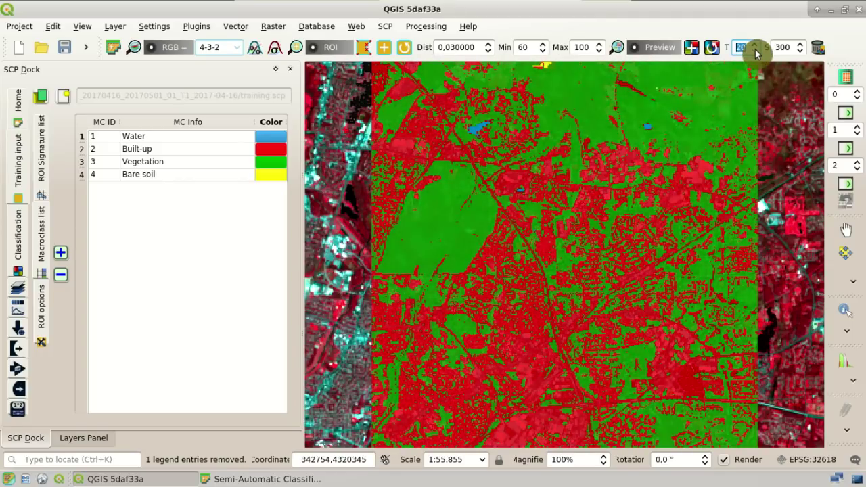
pyautogui.click(755, 45)
pyautogui.click(754, 45)
pyautogui.click(755, 46)
pyautogui.click(755, 45)
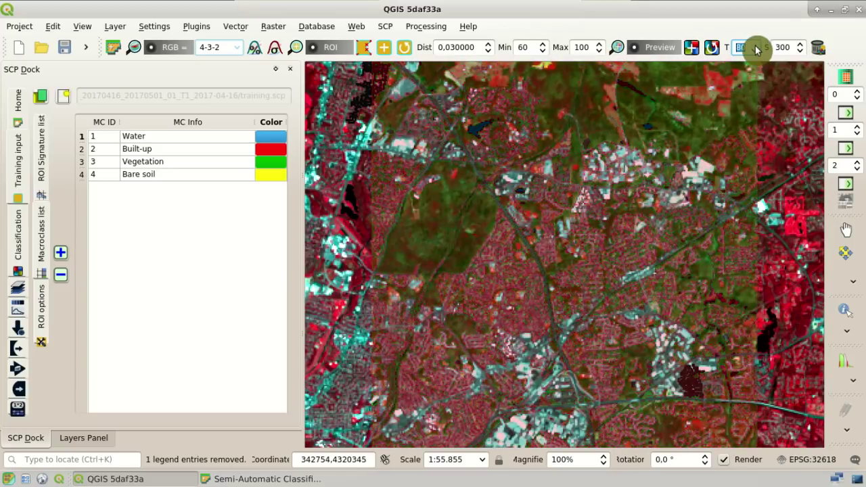
pyautogui.click(756, 50)
pyautogui.click(755, 51)
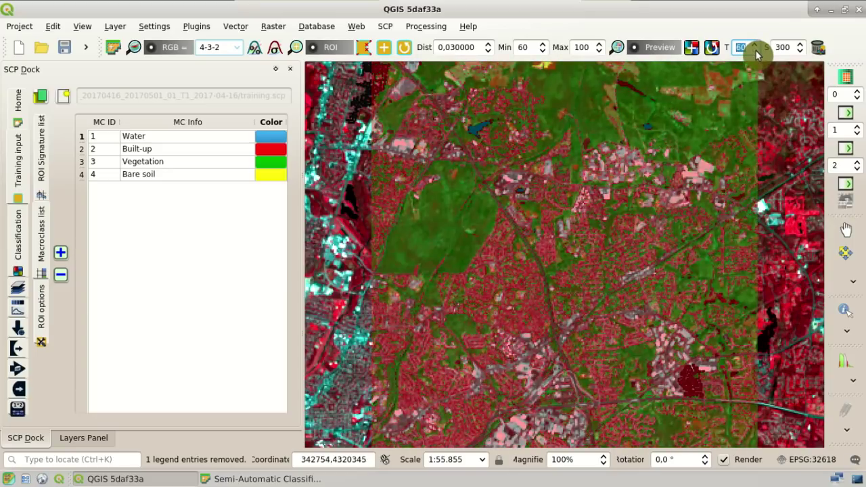
pyautogui.click(689, 49)
pyautogui.click(689, 49)
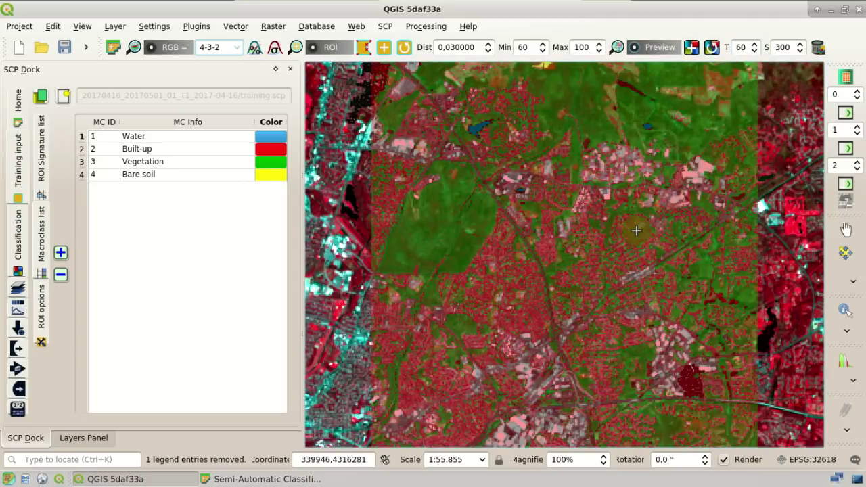
pyautogui.click(757, 53)
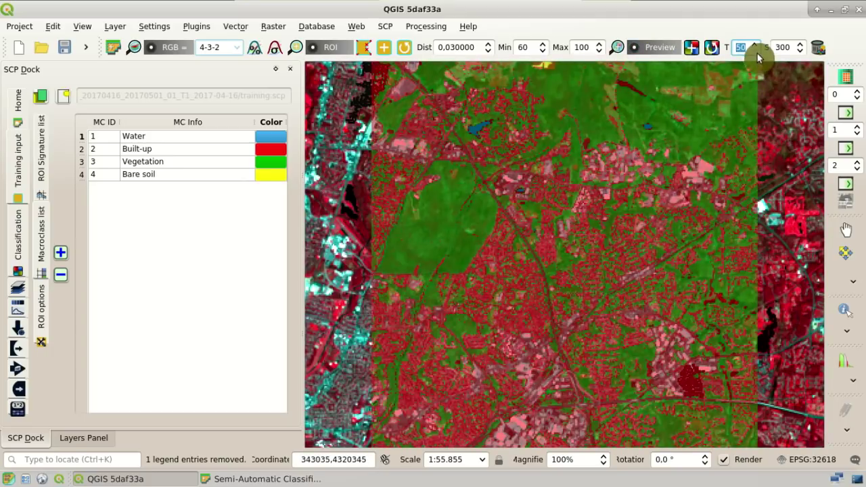
# Step: Set the classification preview transparency to 0
pyautogui.click(755, 52)
pyautogui.click(755, 51)
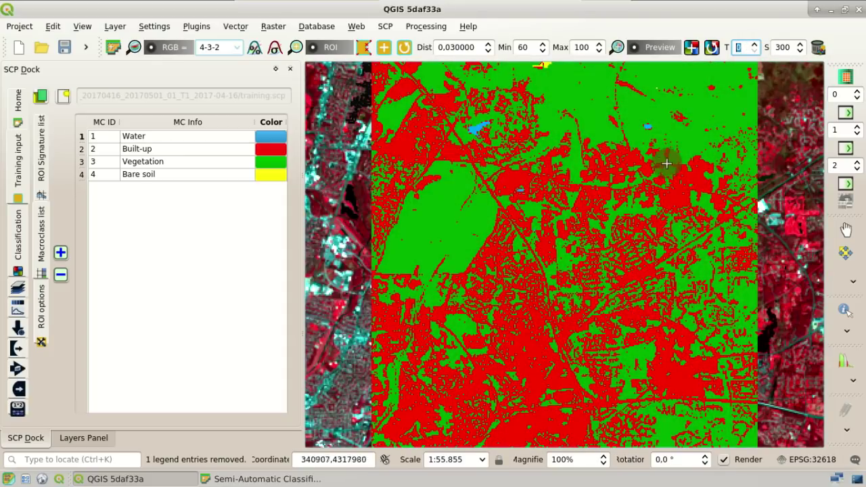
pyautogui.click(753, 47)
pyautogui.click(754, 54)
pyautogui.click(754, 52)
pyautogui.click(754, 53)
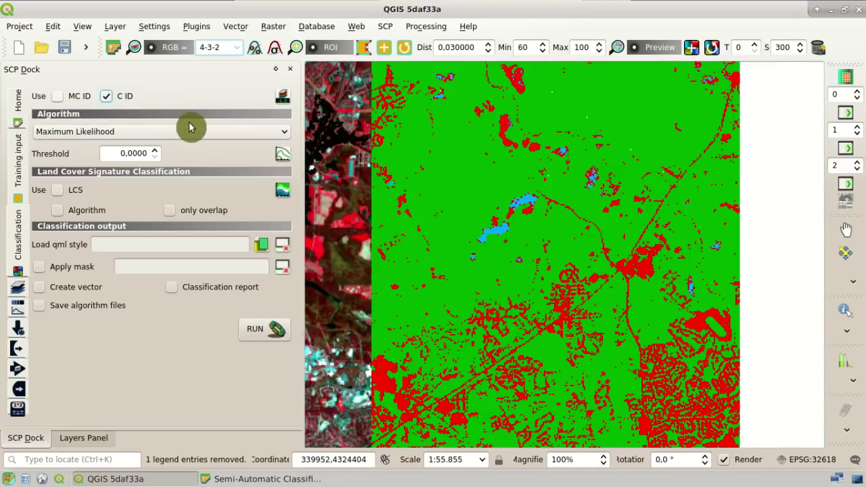
# Step: Recalculate the Maximum Likelihood preview using class IDs and compare it with the class colors in the ROI signature list
pyautogui.click(713, 48)
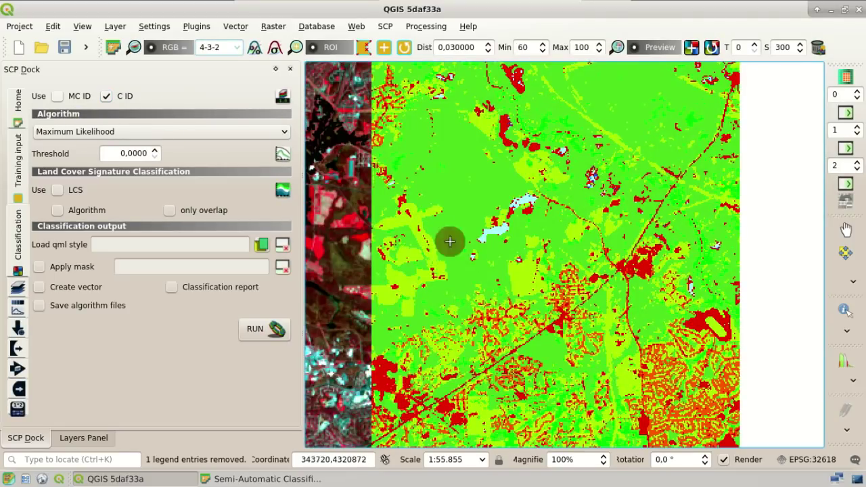
pyautogui.click(19, 140)
pyautogui.click(40, 146)
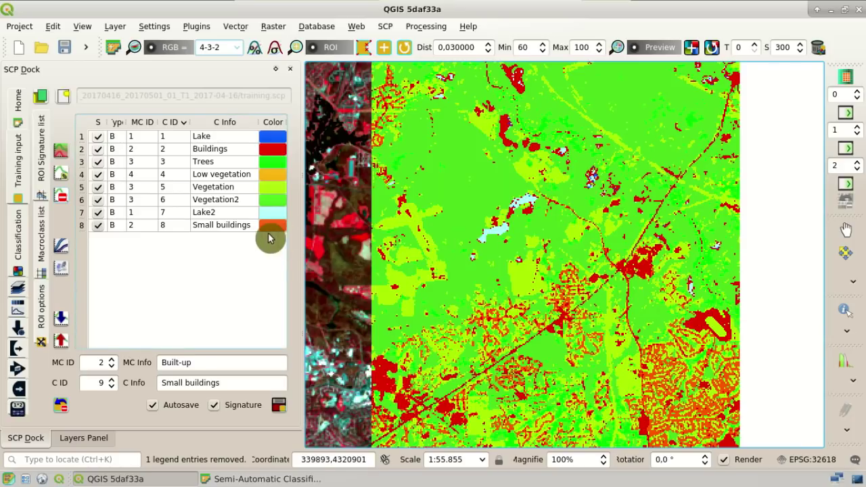
# Step: Delete the Small buildings signature from the training input and recalculate the classification preview
pyautogui.click(203, 230)
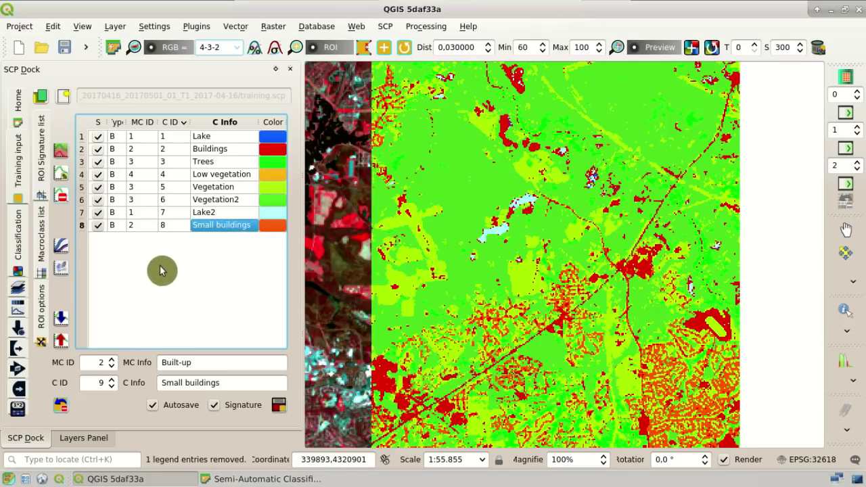
pyautogui.click(62, 198)
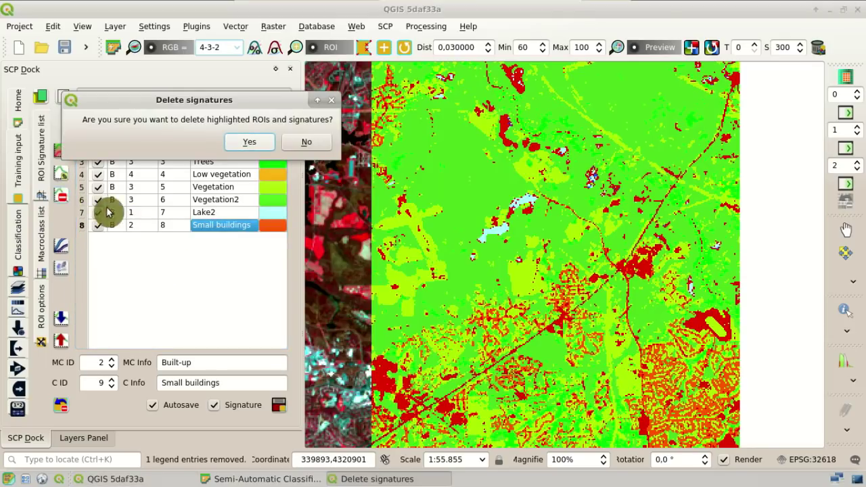
pyautogui.click(249, 143)
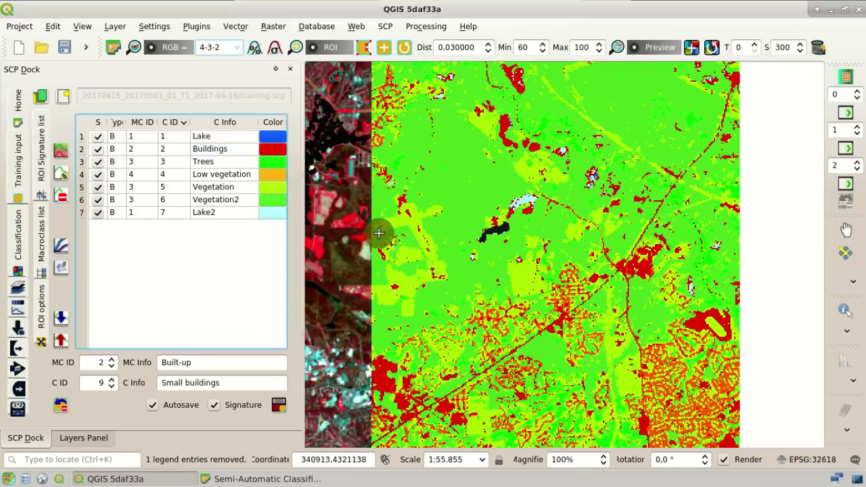
pyautogui.click(719, 50)
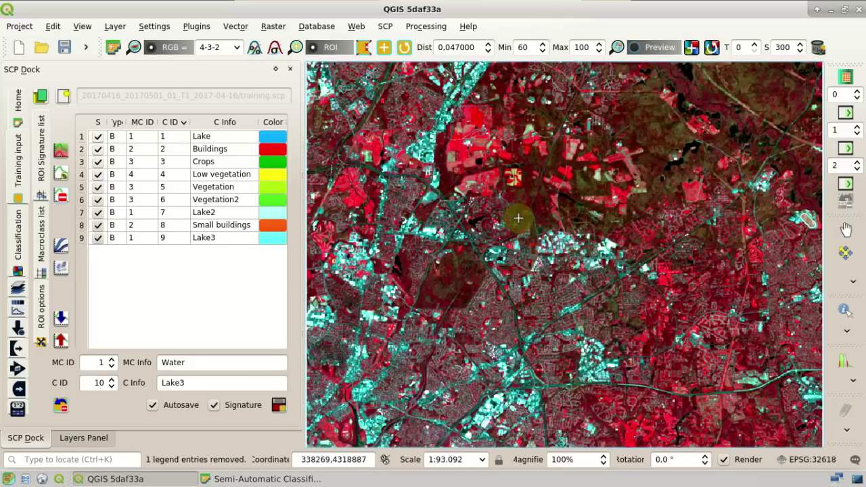
# Step: Run the Maximum Likelihood classification using macroclass IDs and save the output to the Desktop as "classification"
pyautogui.click(230, 138)
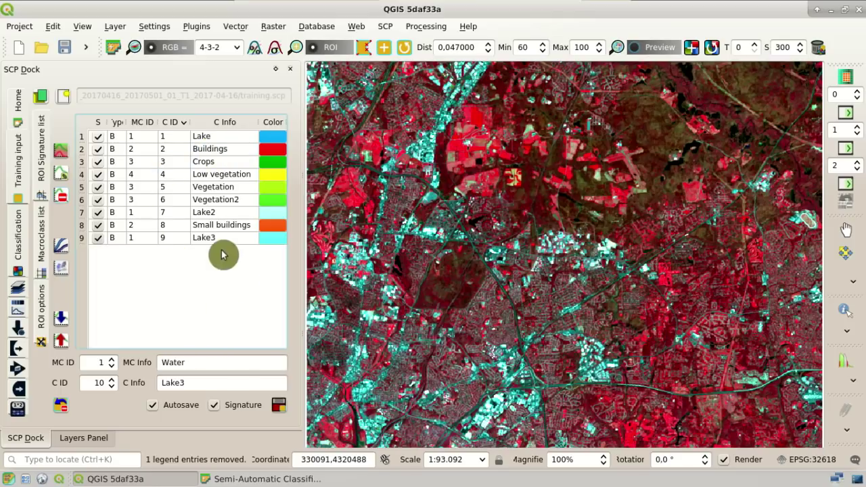
pyautogui.click(18, 246)
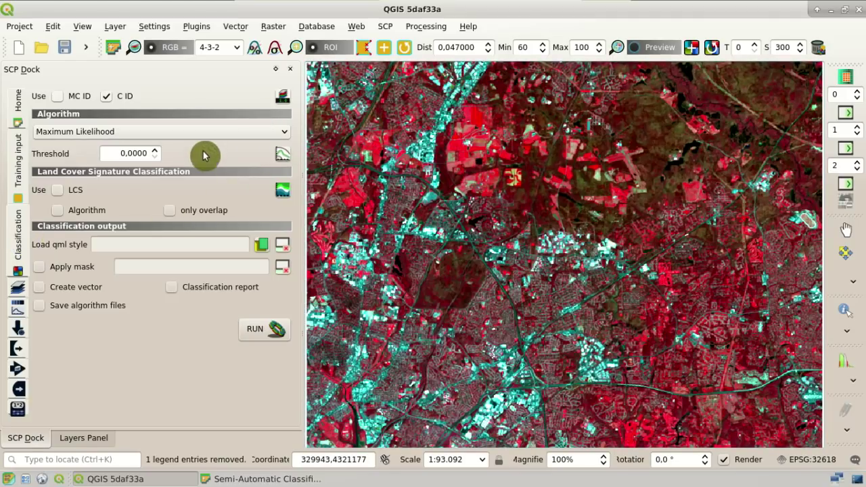
pyautogui.click(57, 97)
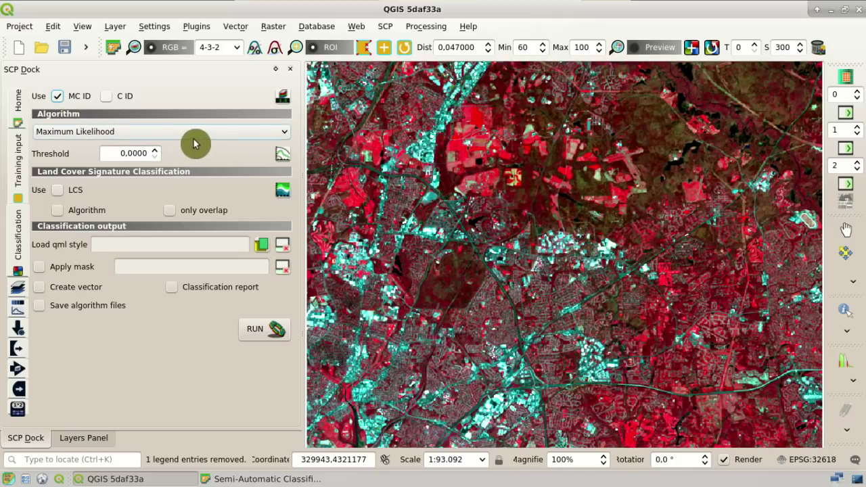
pyautogui.click(264, 337)
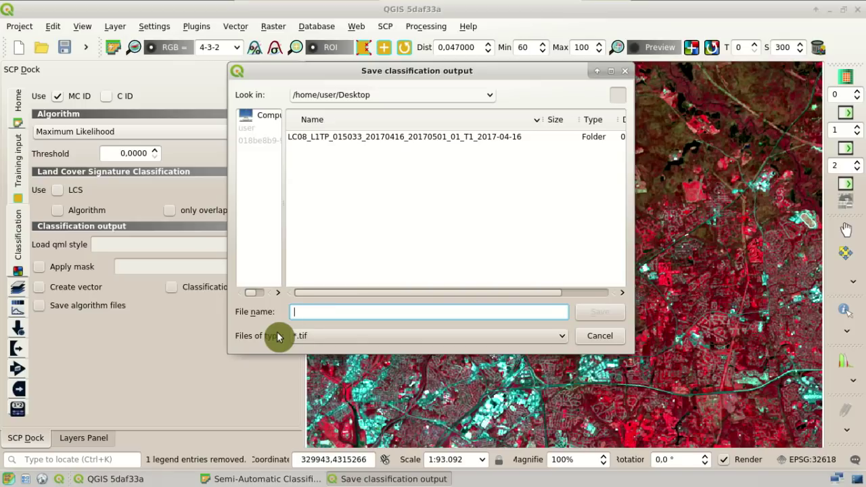
pyautogui.write('classification')
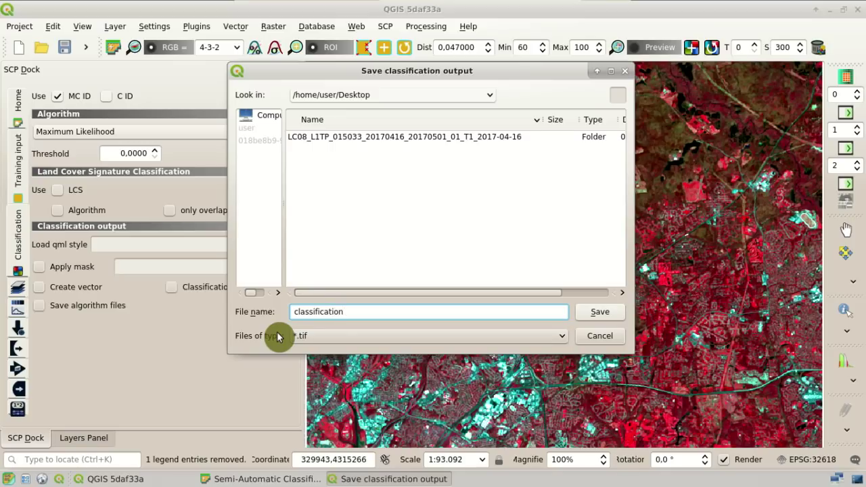
pyautogui.click(611, 319)
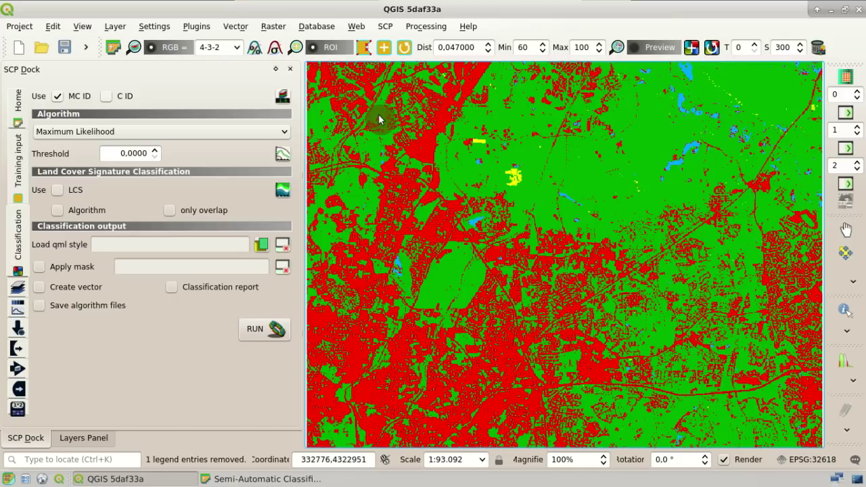
# Step: Toggle the visibility of the classification.tif layer to compare the land cover classes with the Virtual Band Set 1 image
pyautogui.click(98, 439)
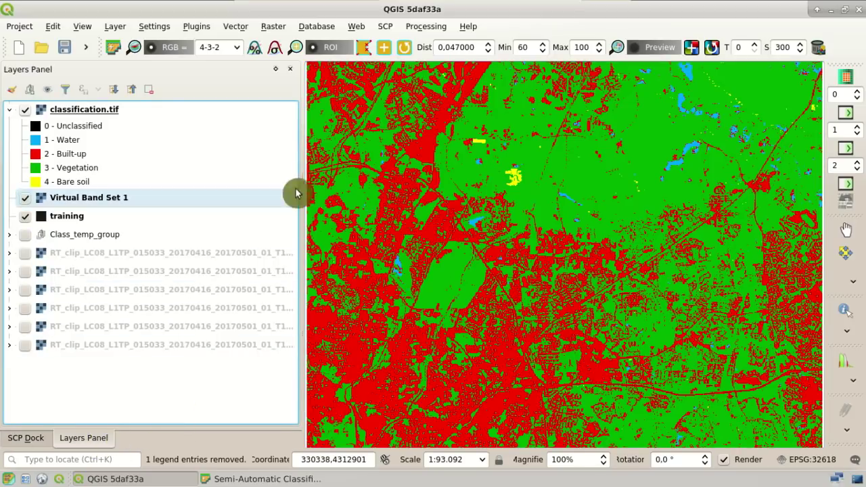
pyautogui.click(24, 110)
pyautogui.click(24, 110)
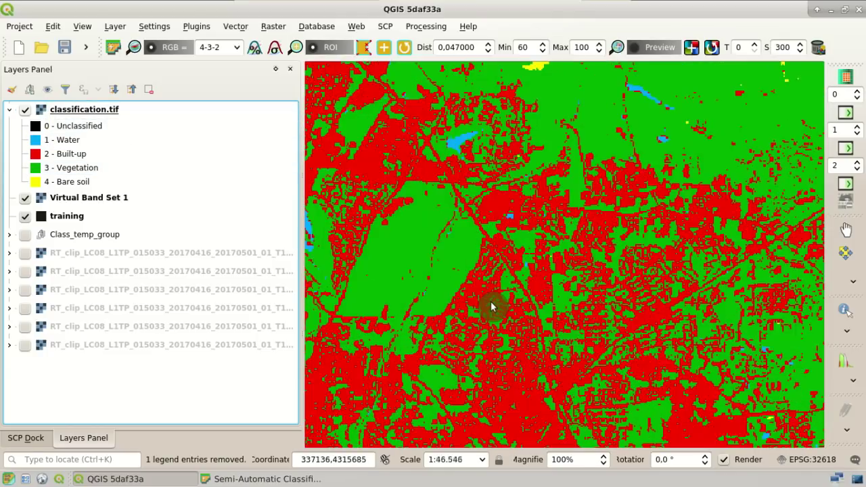
pyautogui.scroll(1, 491, 304)
pyautogui.click(24, 110)
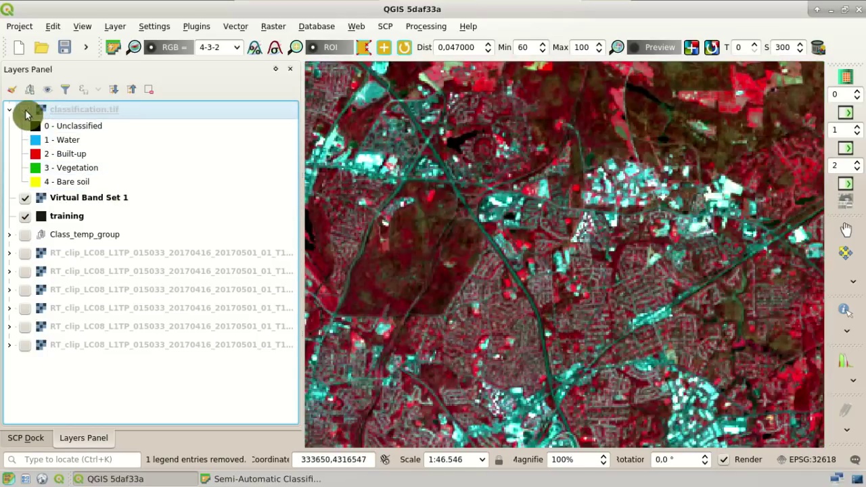
pyautogui.click(25, 110)
pyautogui.click(25, 110)
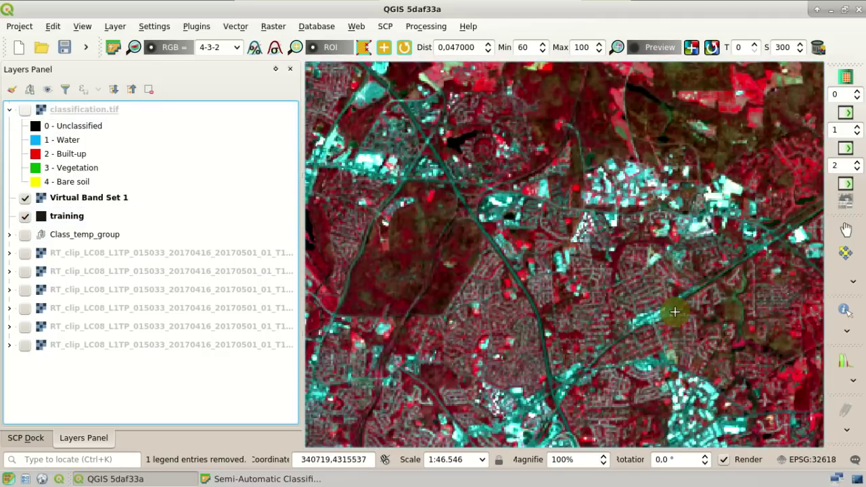
pyautogui.click(25, 110)
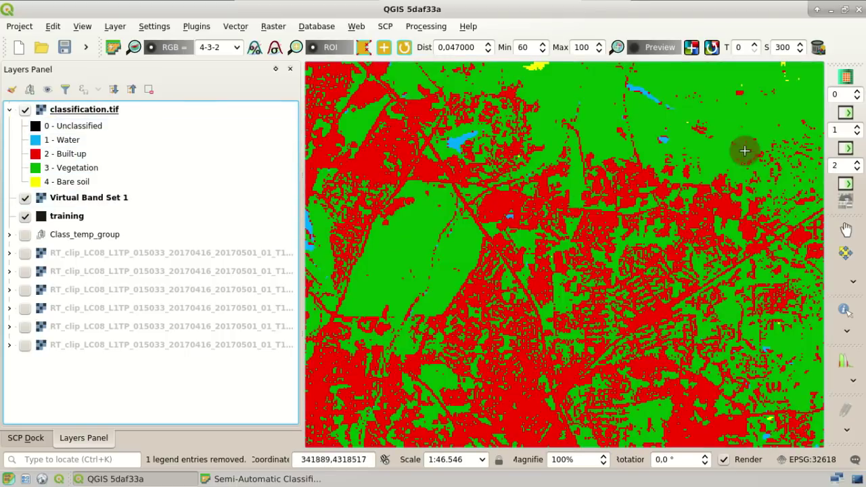
# Step: Examine the lakes and surrounding fields up close, comparing the classification.tif layer with the underlying false-color image
pyautogui.scroll(-1, 744, 137)
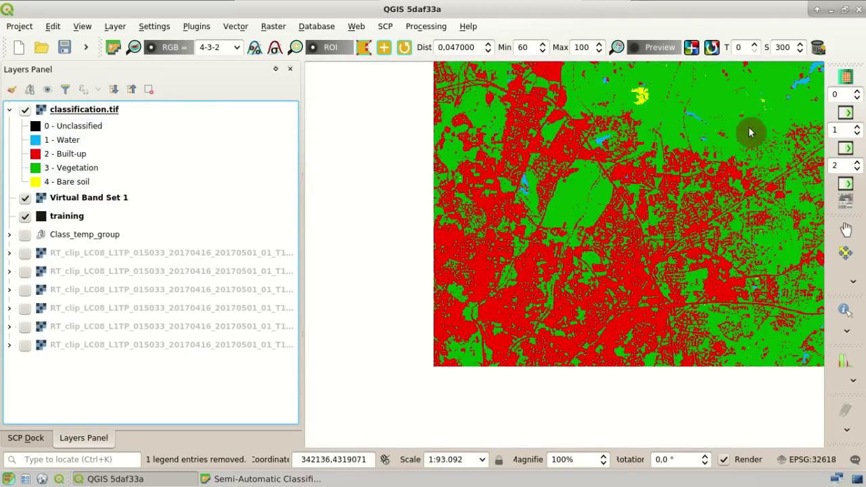
pyautogui.scroll(2, 816, 78)
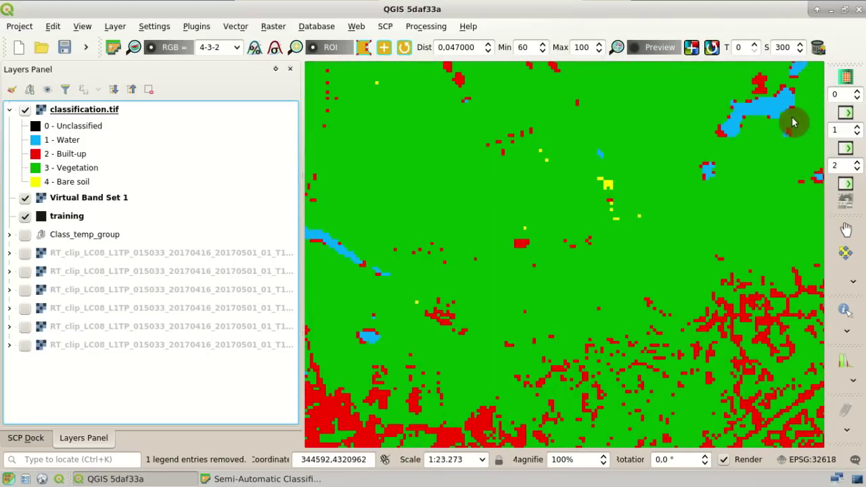
pyautogui.click(25, 110)
pyautogui.click(25, 110)
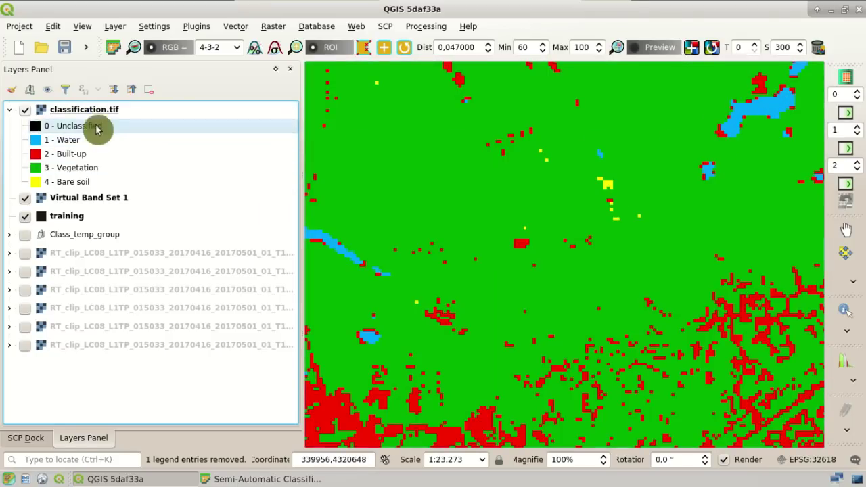
pyautogui.click(23, 112)
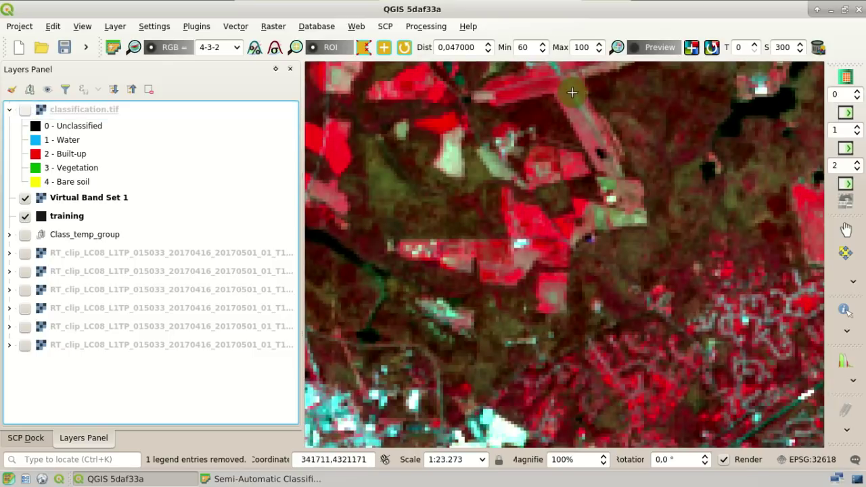
pyautogui.scroll(1, 812, 86)
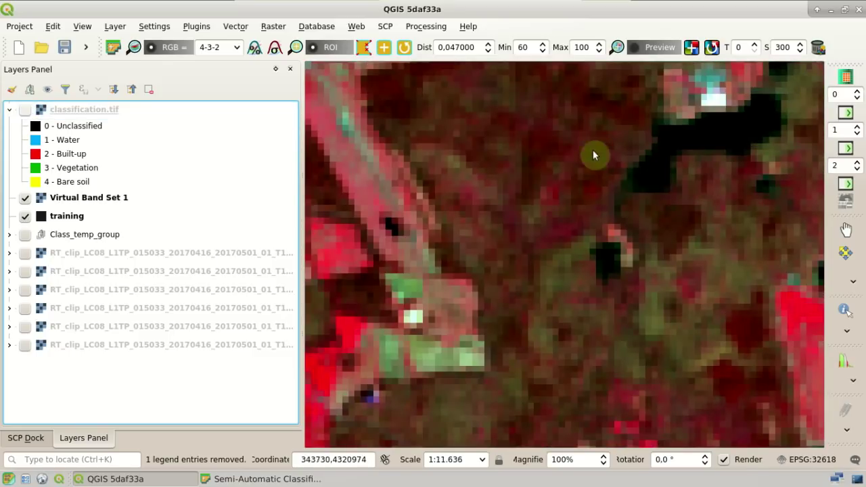
pyautogui.click(24, 110)
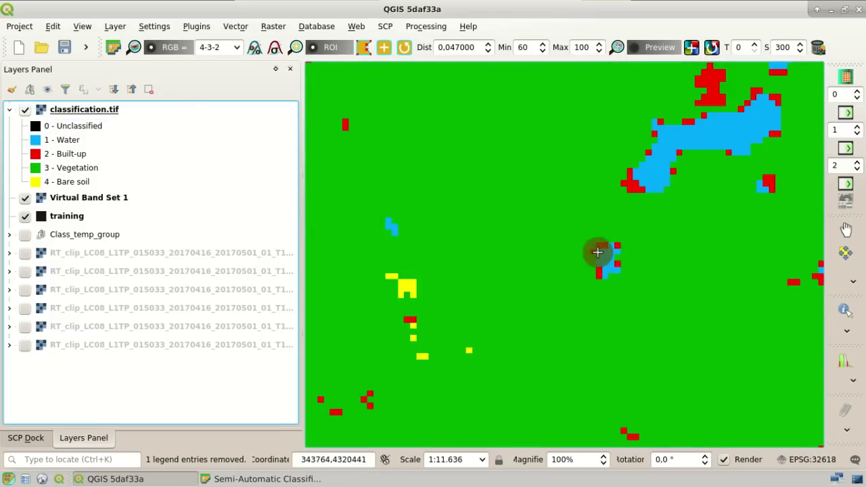
pyautogui.click(29, 111)
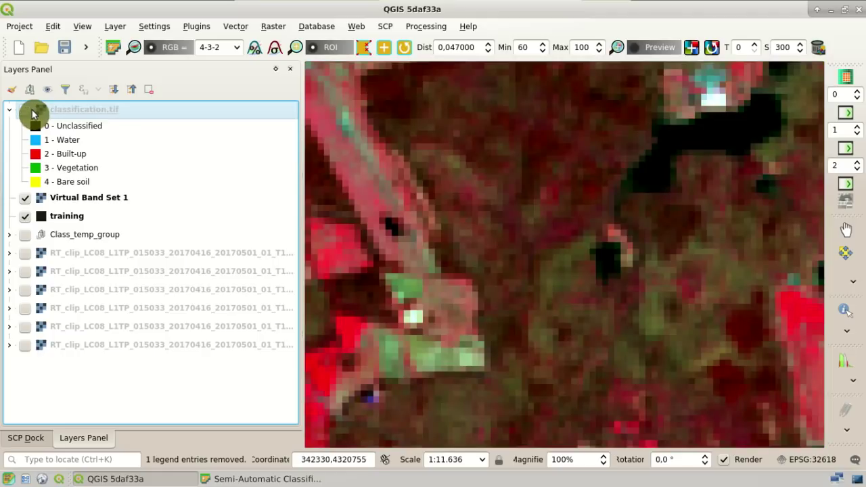
pyautogui.click(34, 114)
pyautogui.click(34, 115)
pyautogui.click(32, 113)
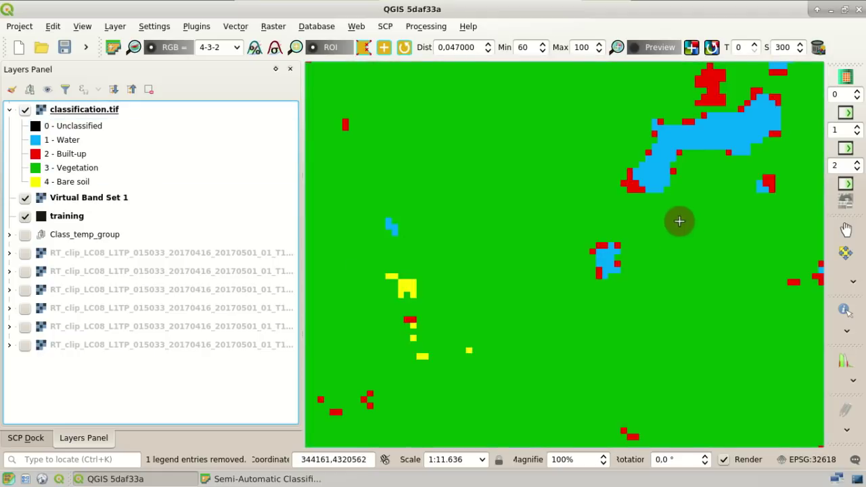